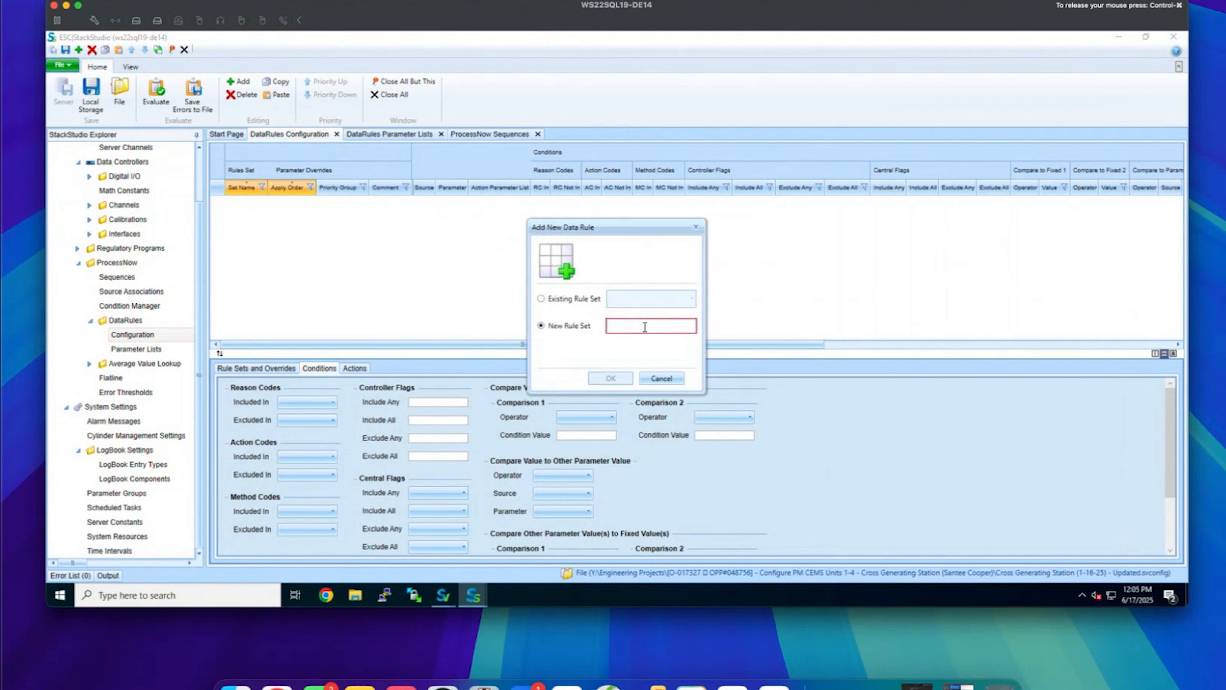
# Create the 'Limit' rule set with apply order 1 and enlarge its Conditions panel
pyautogui.write('Limit')
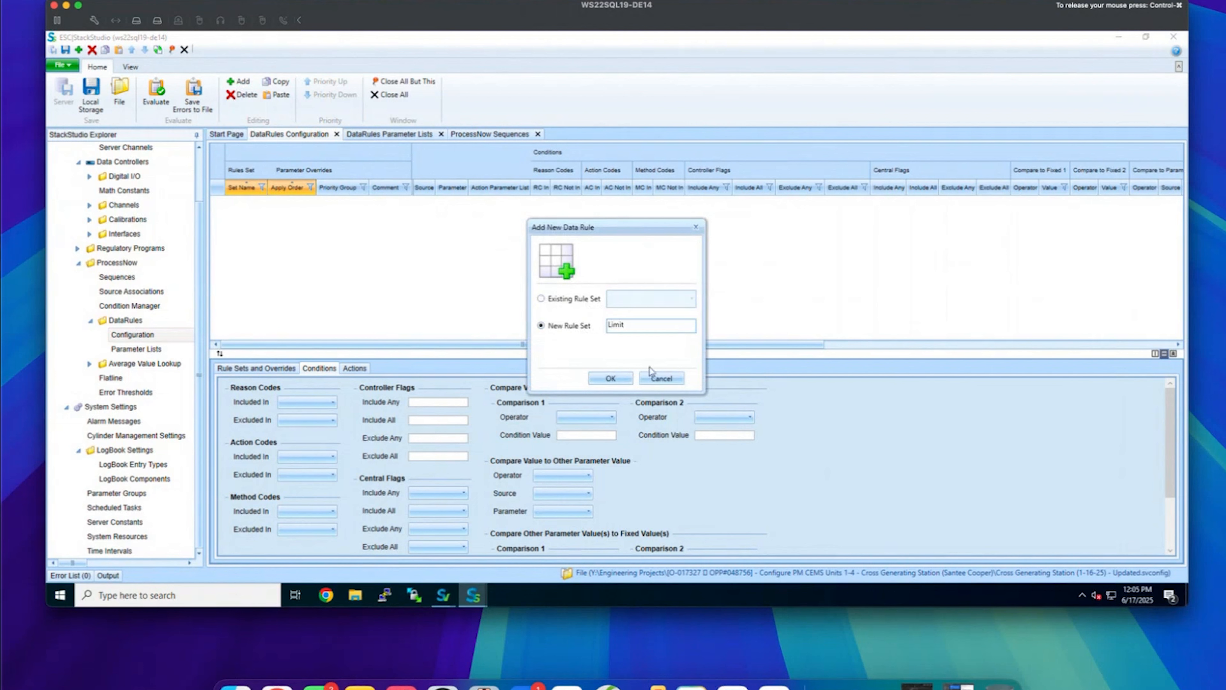
pyautogui.click(624, 381)
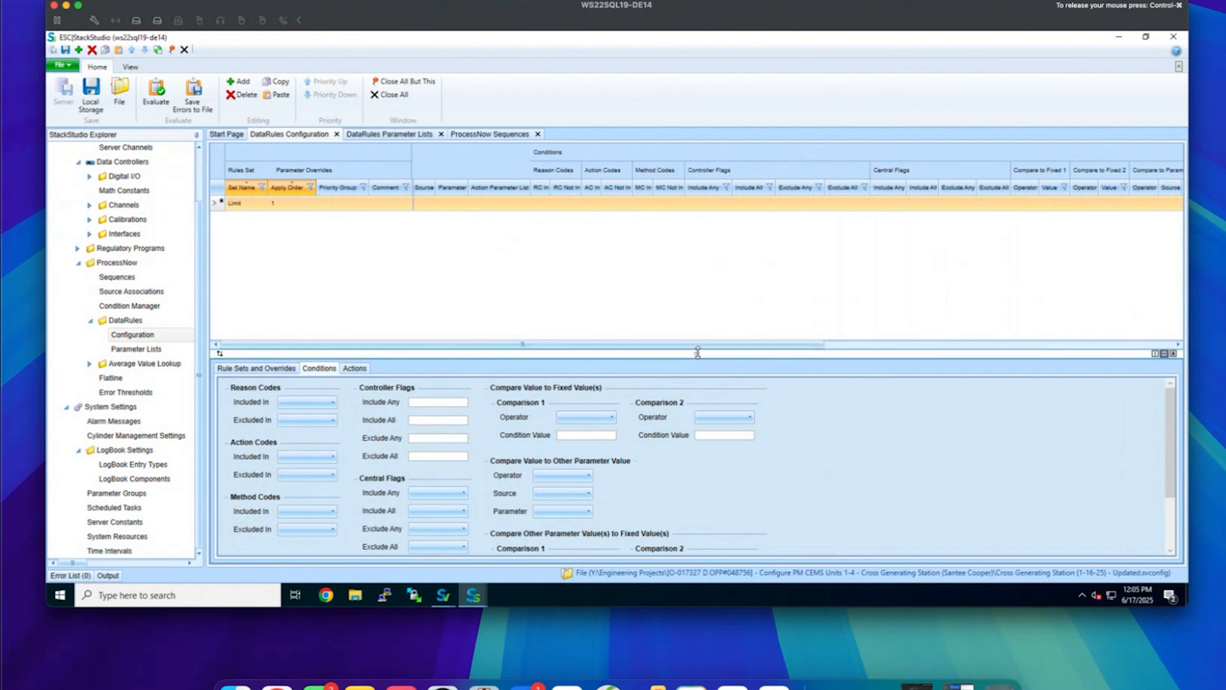
pyautogui.moveTo(698, 352); pyautogui.dragTo(695, 241)
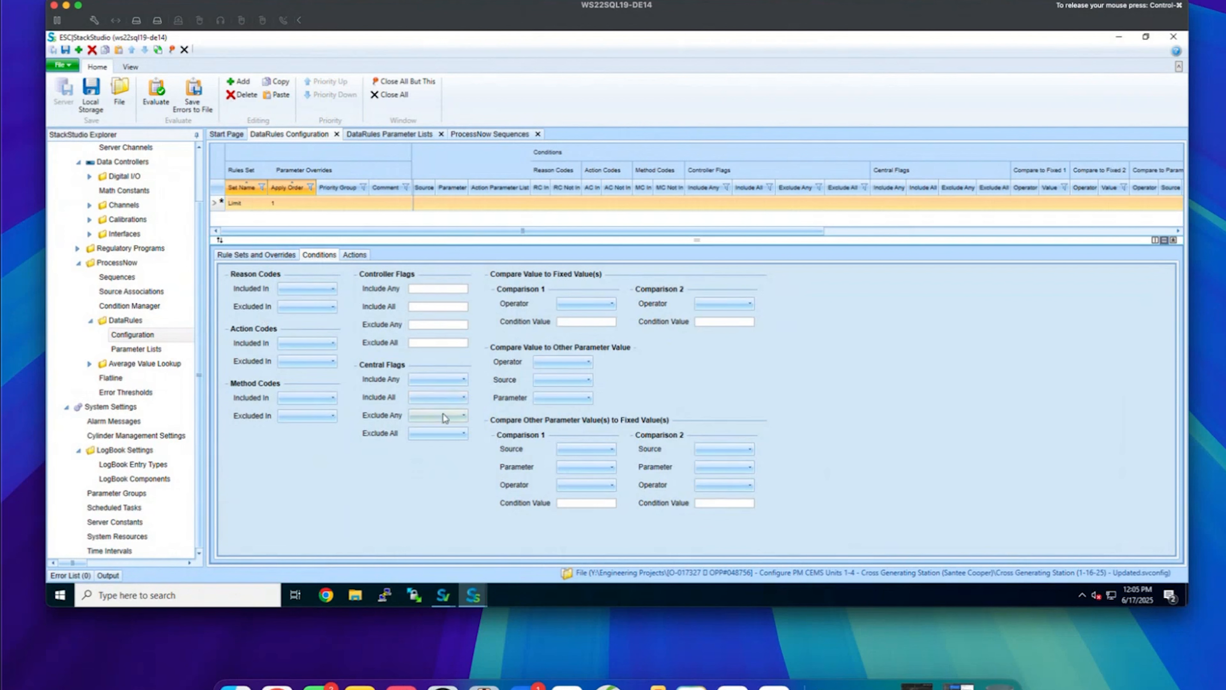
# Exclude data flagged Missing, Invalid and Suspect (M, I, S) from the Limit rule
pyautogui.click(435, 433)
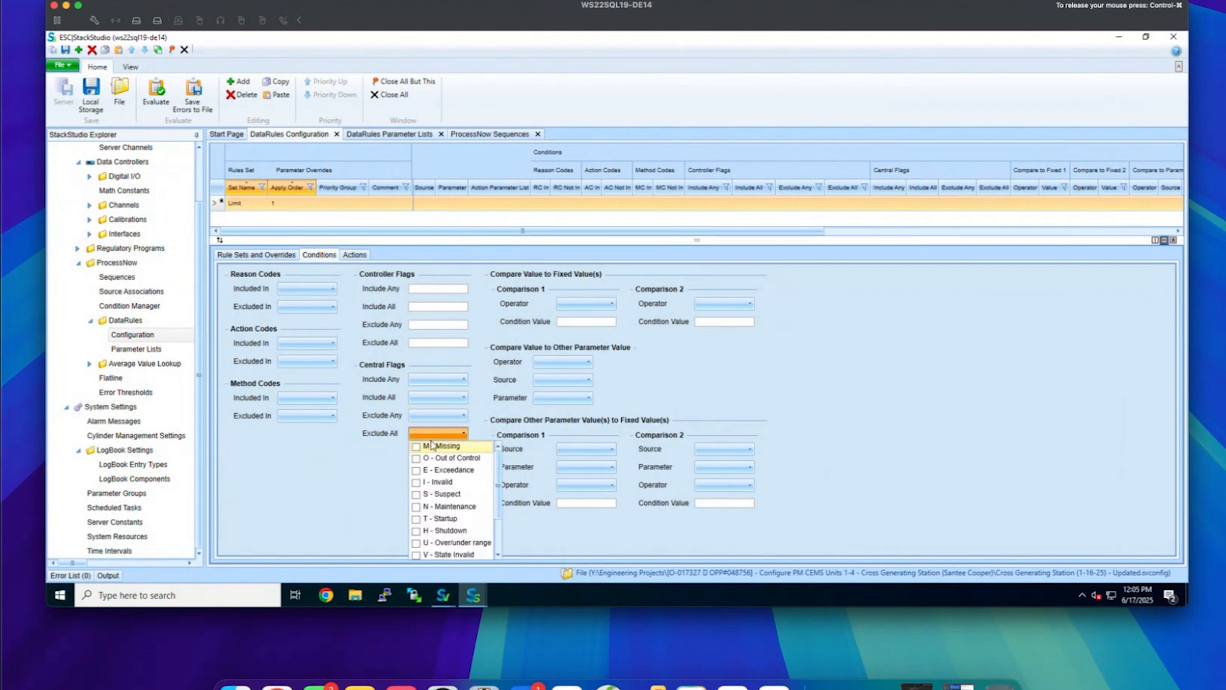
pyautogui.click(416, 446)
pyautogui.click(416, 482)
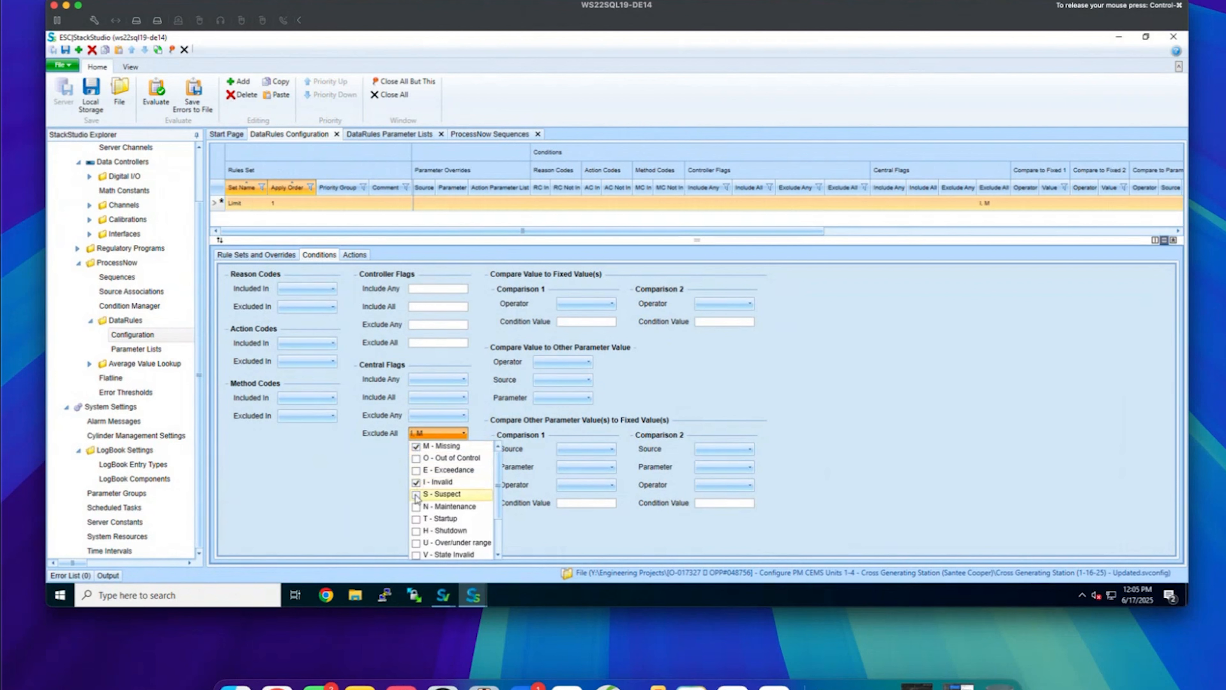
pyautogui.click(416, 494)
pyautogui.click(376, 476)
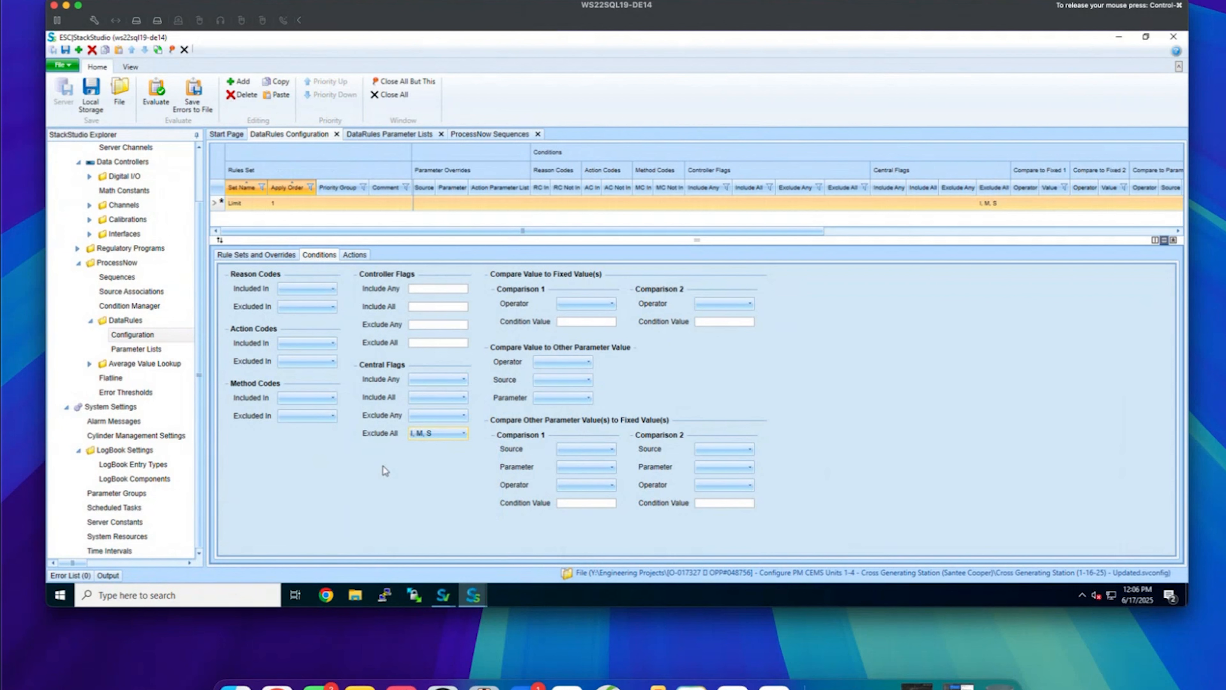
# Set Comparison 1 to >= 600 and Comparison 2 to < 700, and recheck the I, M, S exclusions
pyautogui.click(586, 303)
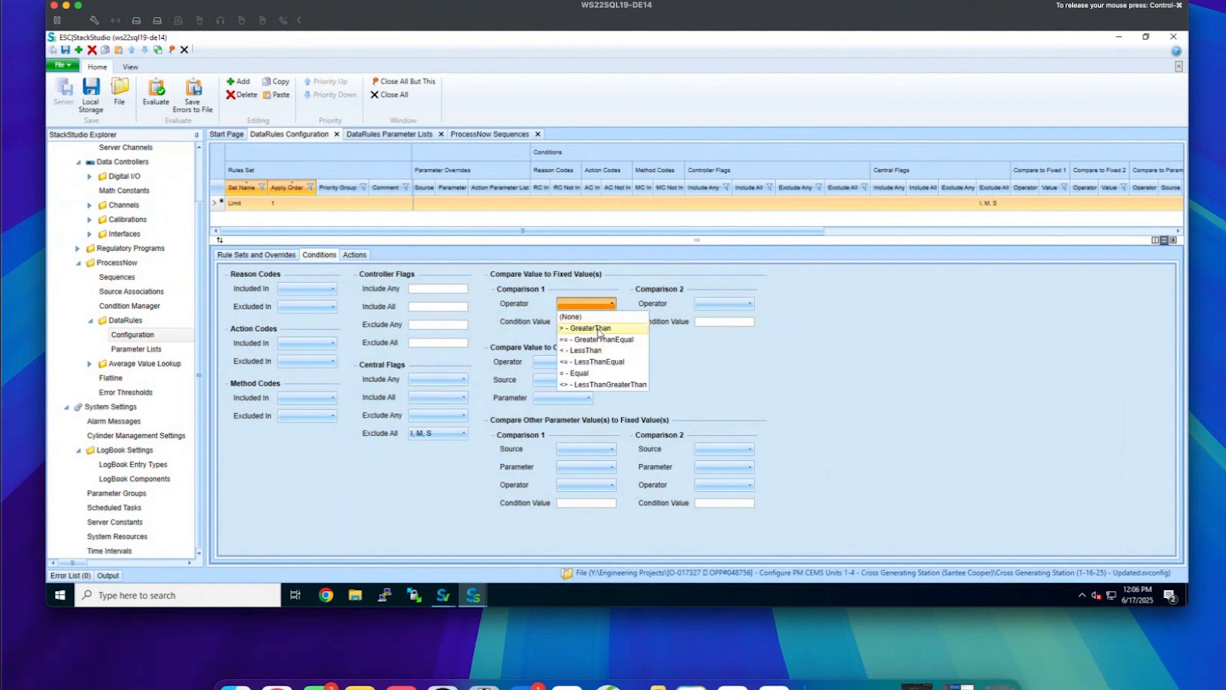
pyautogui.click(599, 339)
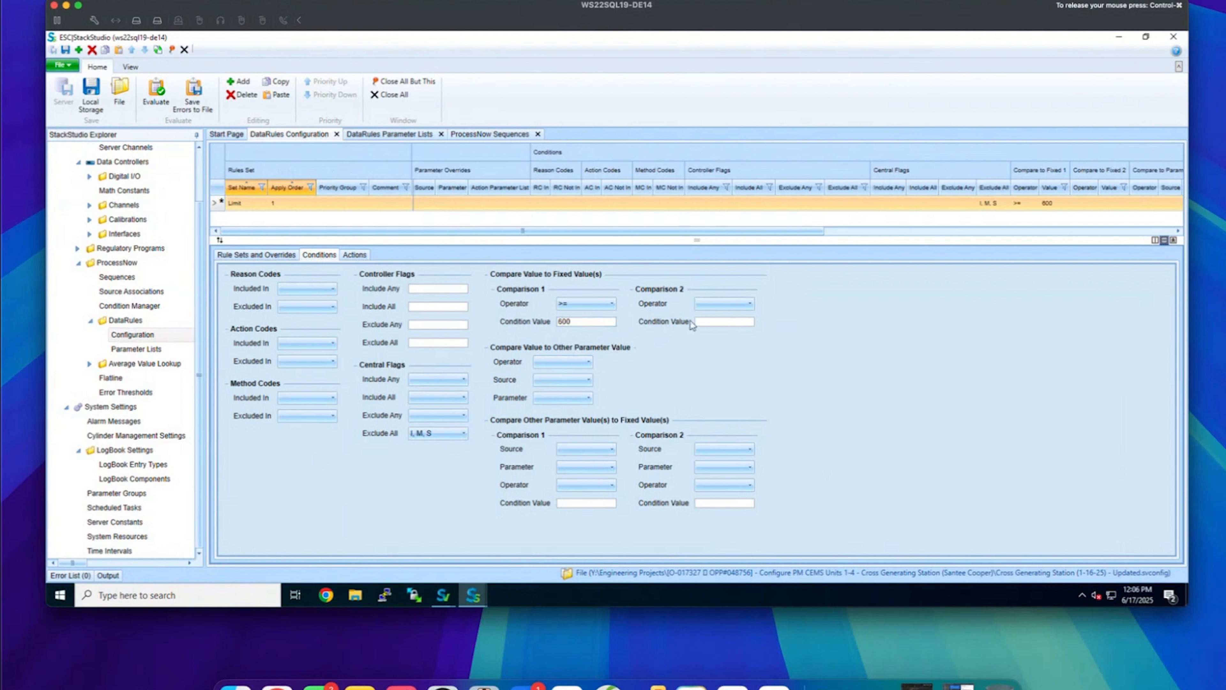
pyautogui.click(713, 305)
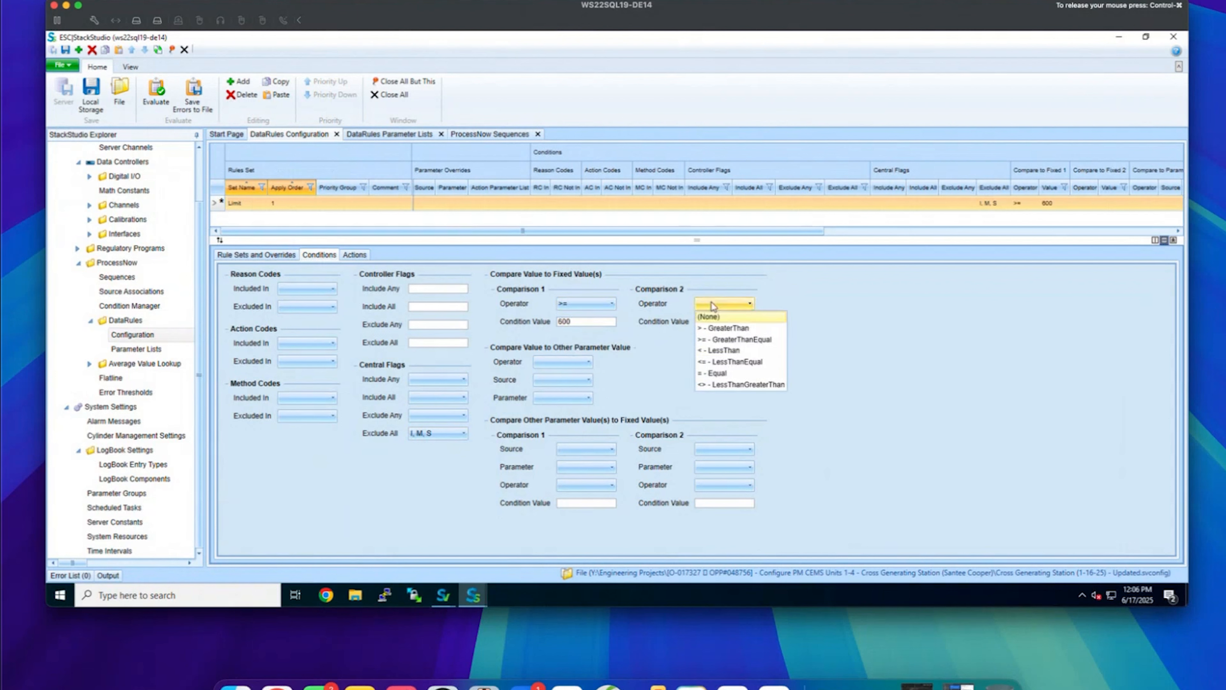
pyautogui.click(723, 351)
pyautogui.click(723, 321)
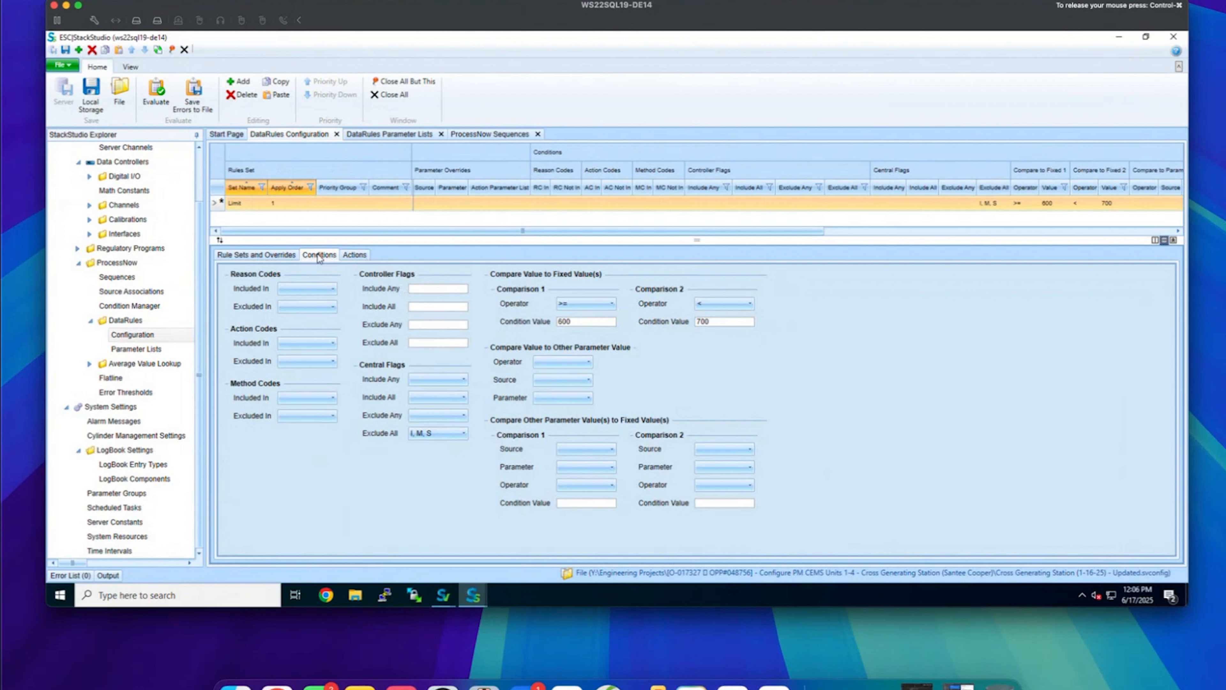
pyautogui.click(418, 435)
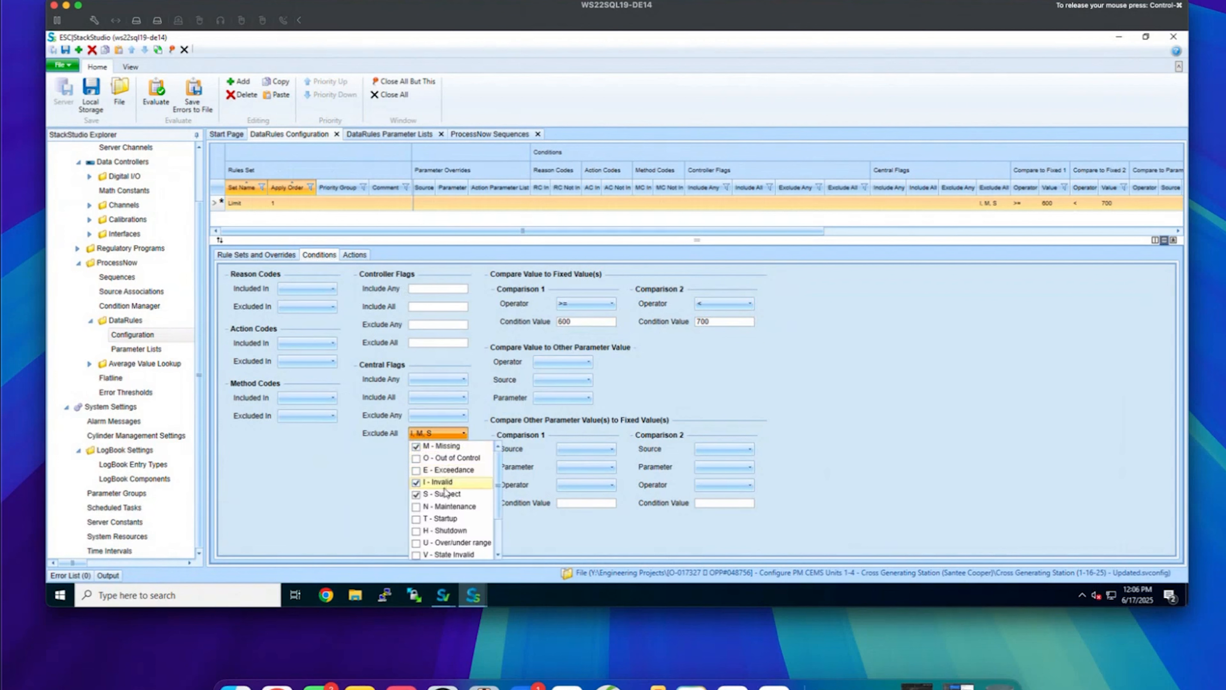
pyautogui.click(389, 482)
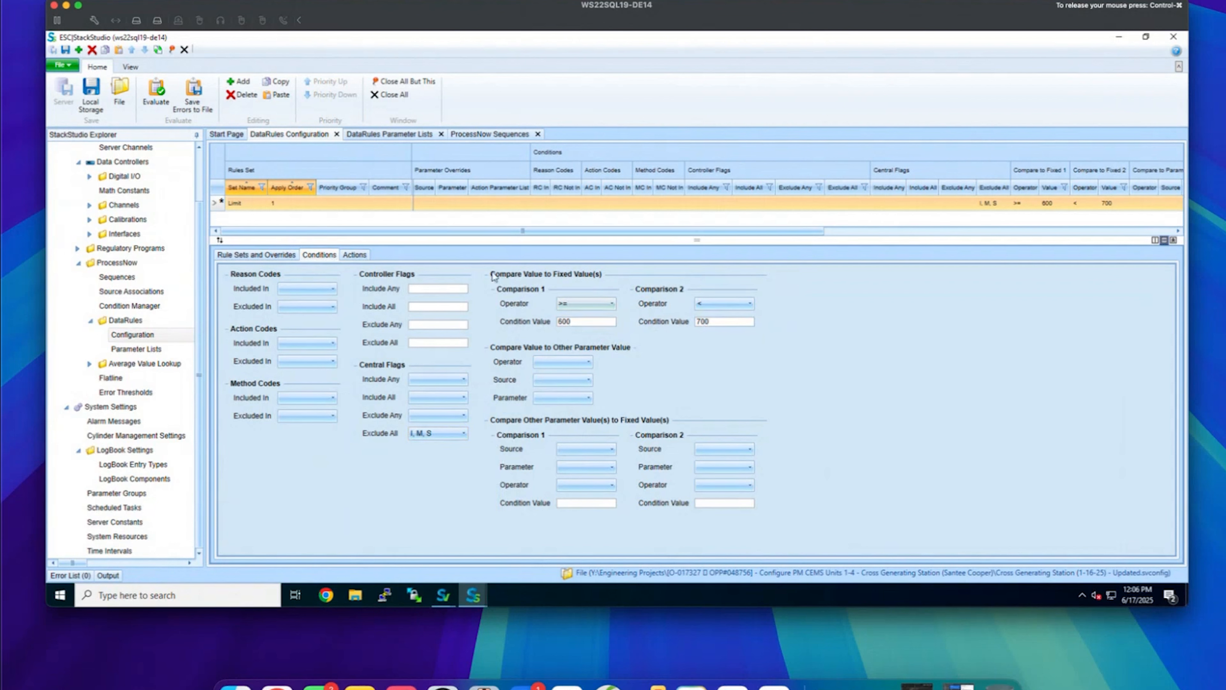
# Make the Limit rule raise the EXCEALM alarm
pyautogui.click(357, 255)
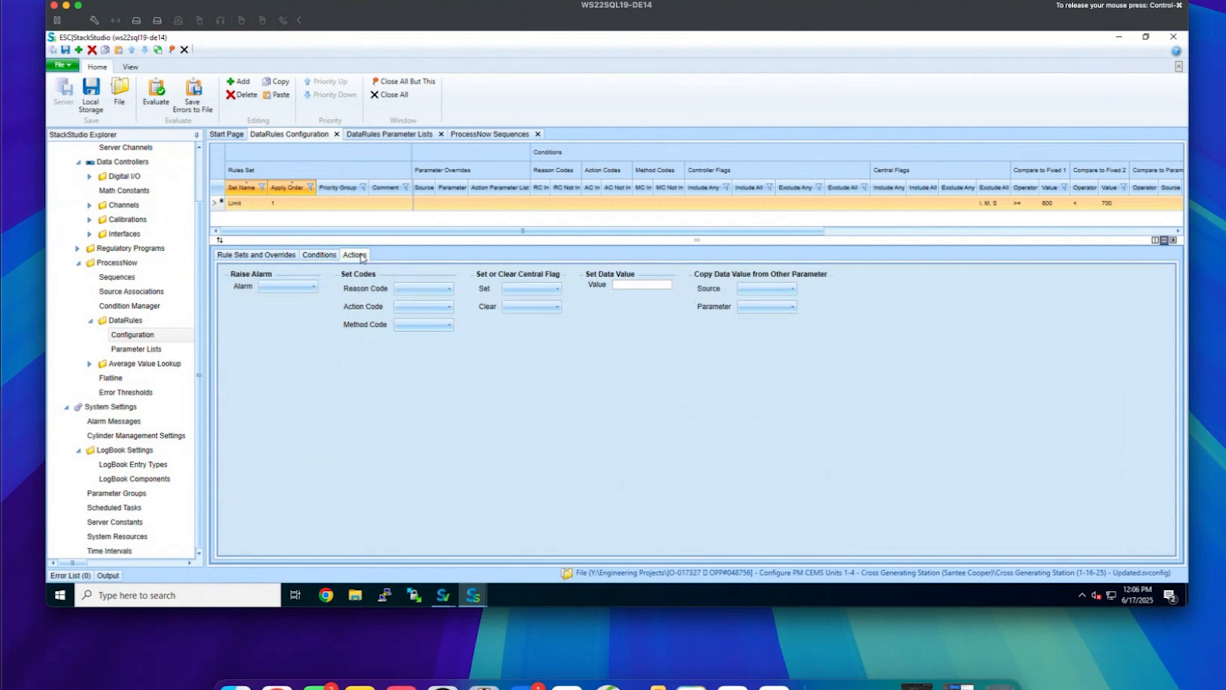
pyautogui.click(283, 287)
pyautogui.moveTo(313, 312); pyautogui.dragTo(314, 368)
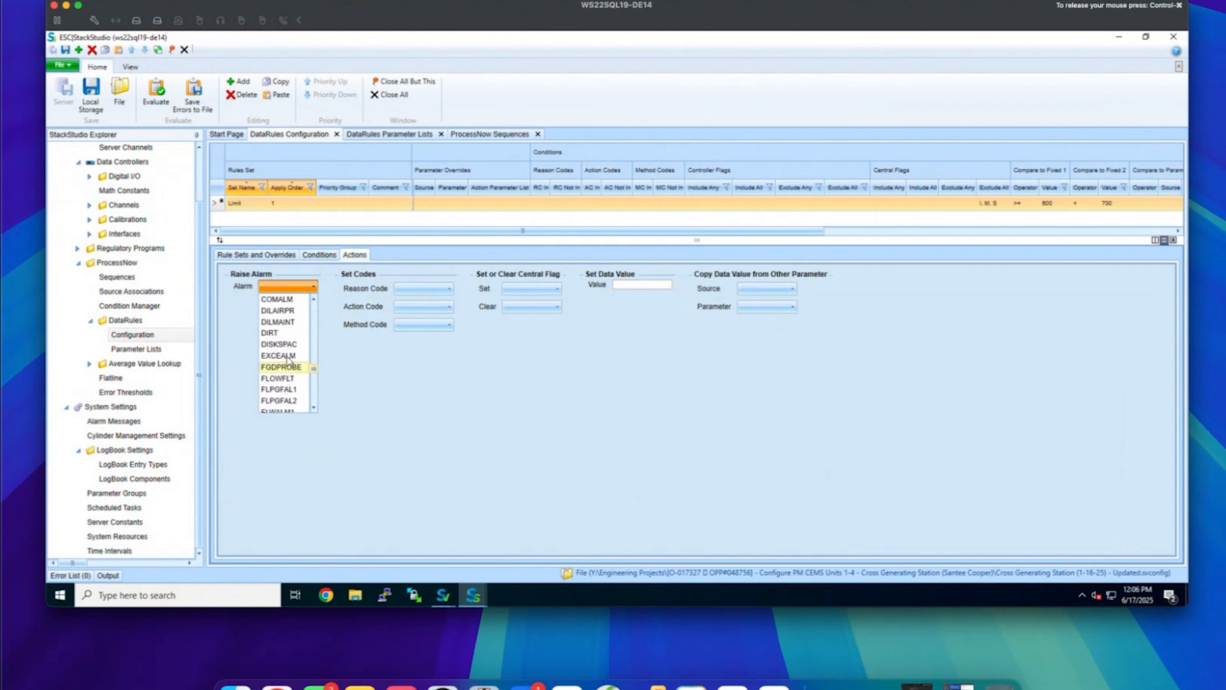
pyautogui.click(287, 356)
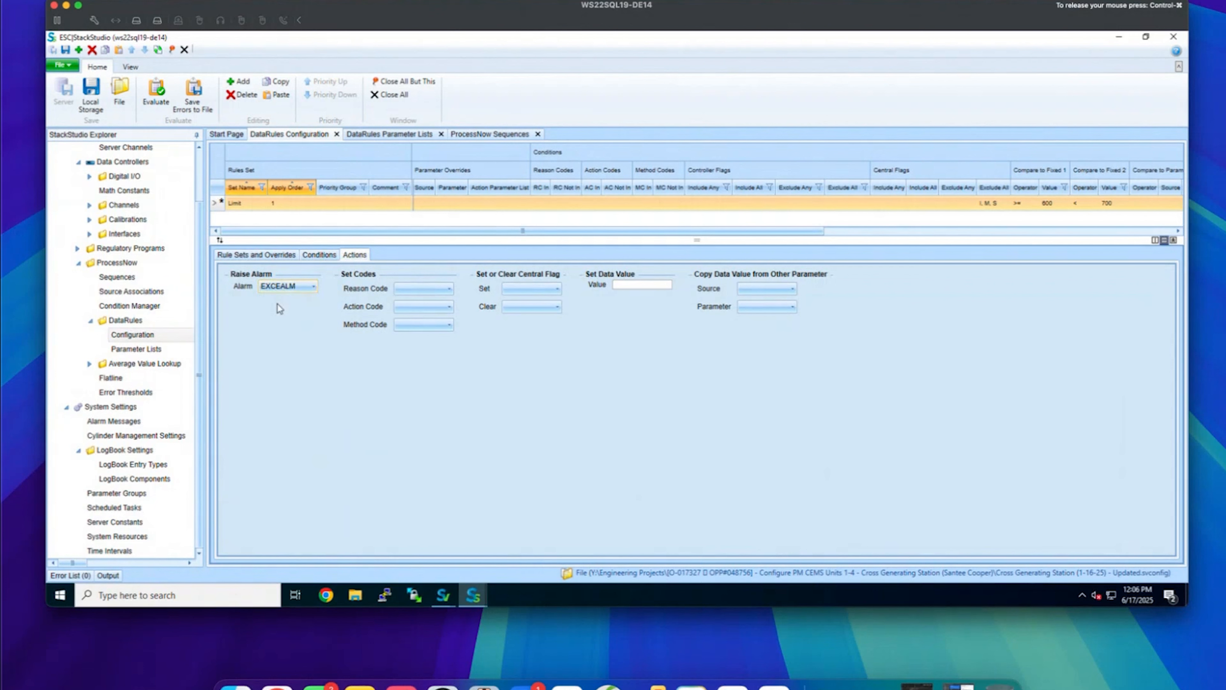
# Have the rule set the S - Suspect central flag when it fires
pyautogui.click(526, 290)
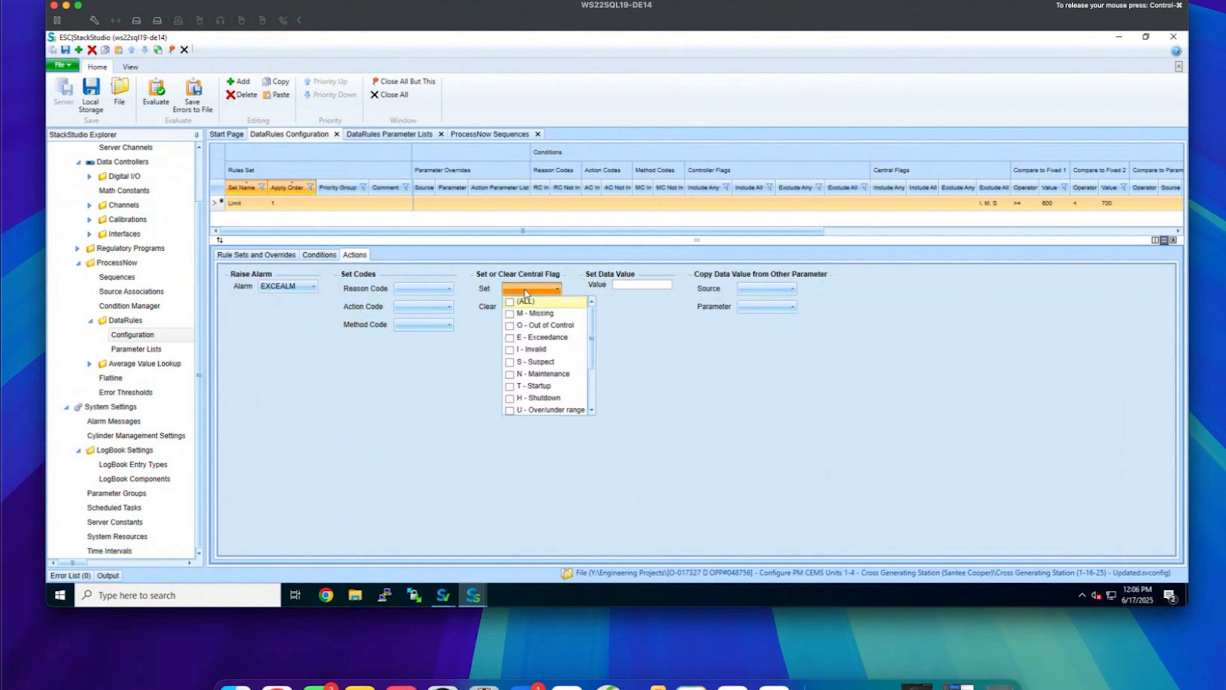
pyautogui.click(510, 362)
pyautogui.click(633, 365)
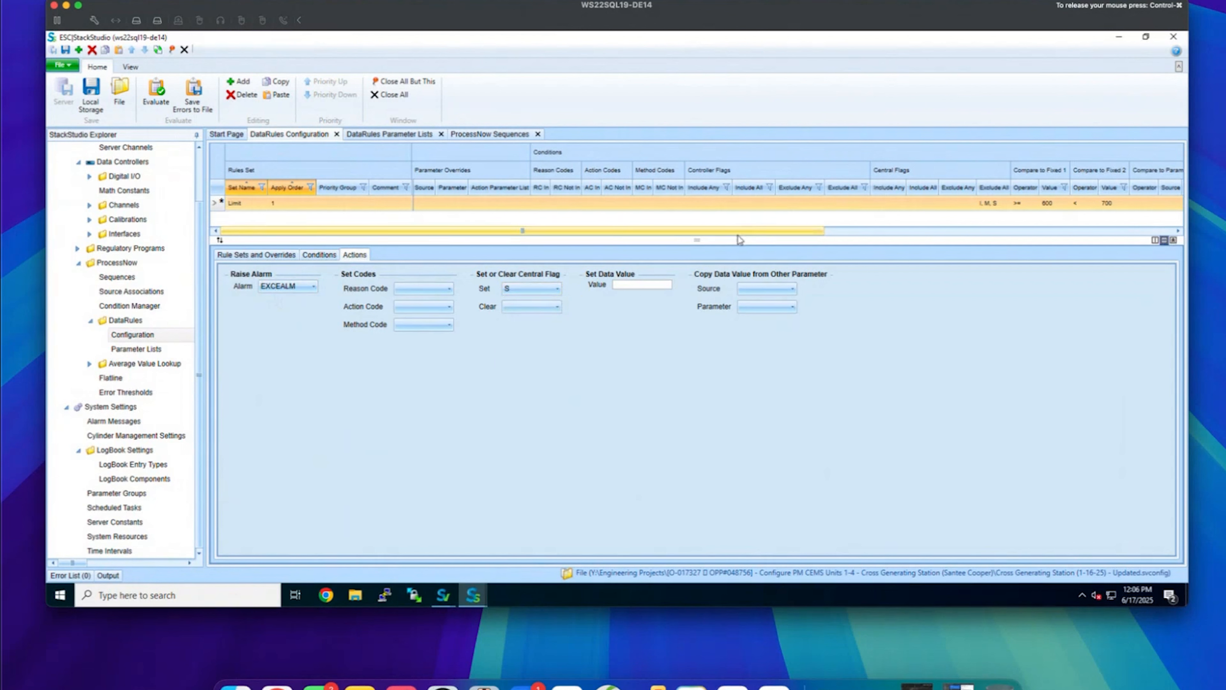
# Create a new parameter list named NOXTONS
pyautogui.click(397, 136)
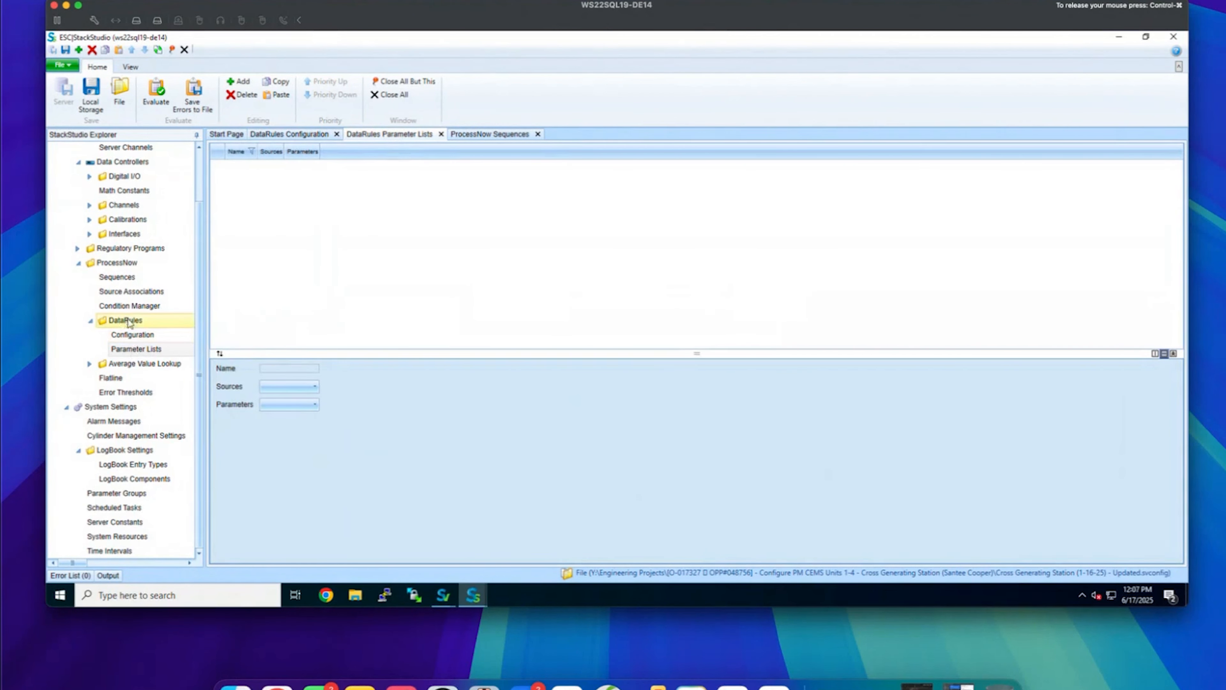
pyautogui.click(236, 82)
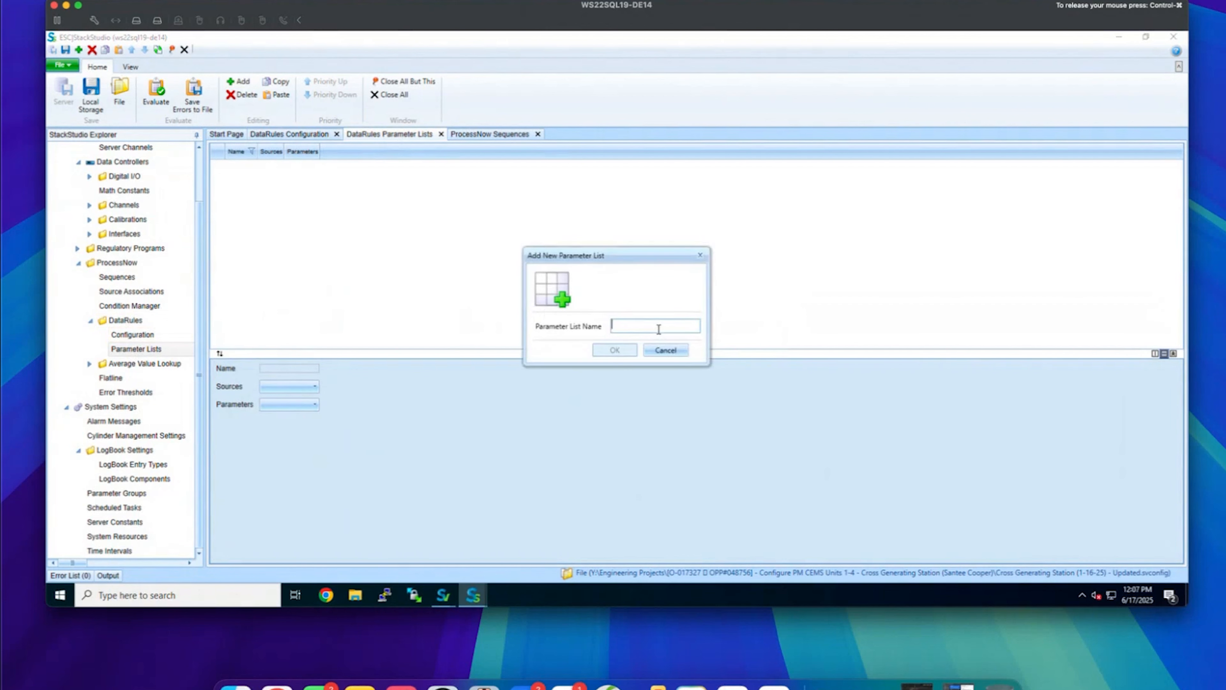
pyautogui.write('NOXTONS')
pyautogui.click(618, 350)
# Include sources CGS1CD, CGS2CD, CGS3CD and CGS4CD in the NOXTONS list
pyautogui.click(298, 386)
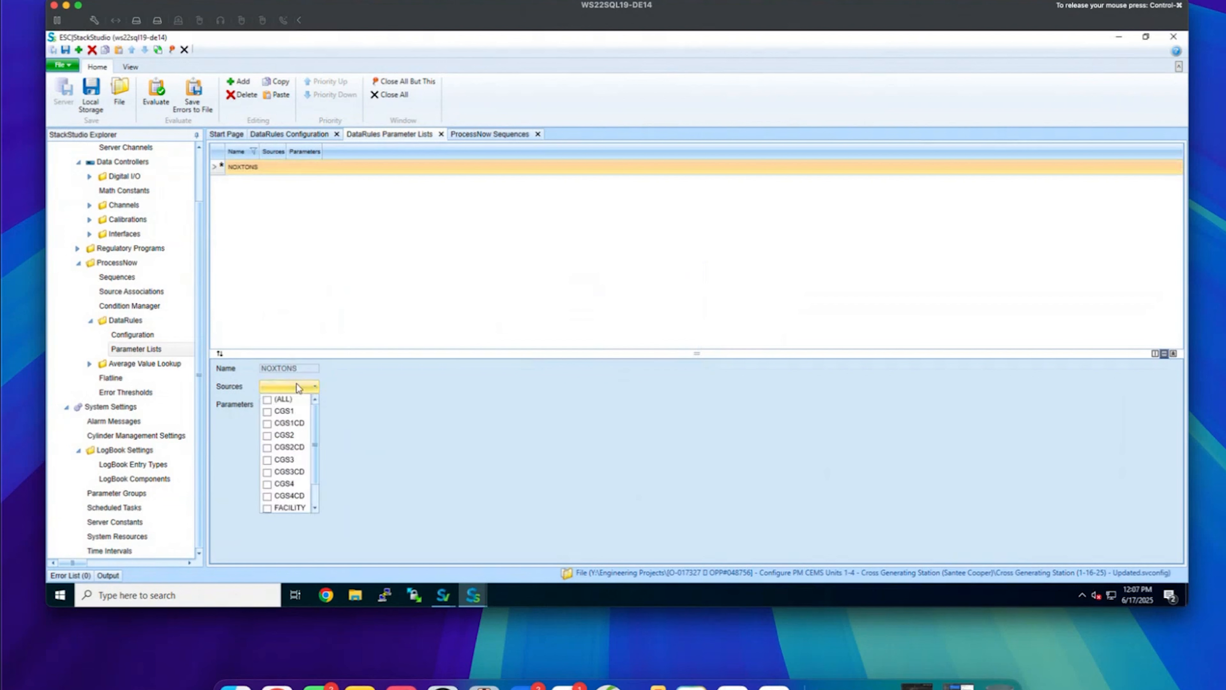
pyautogui.click(268, 424)
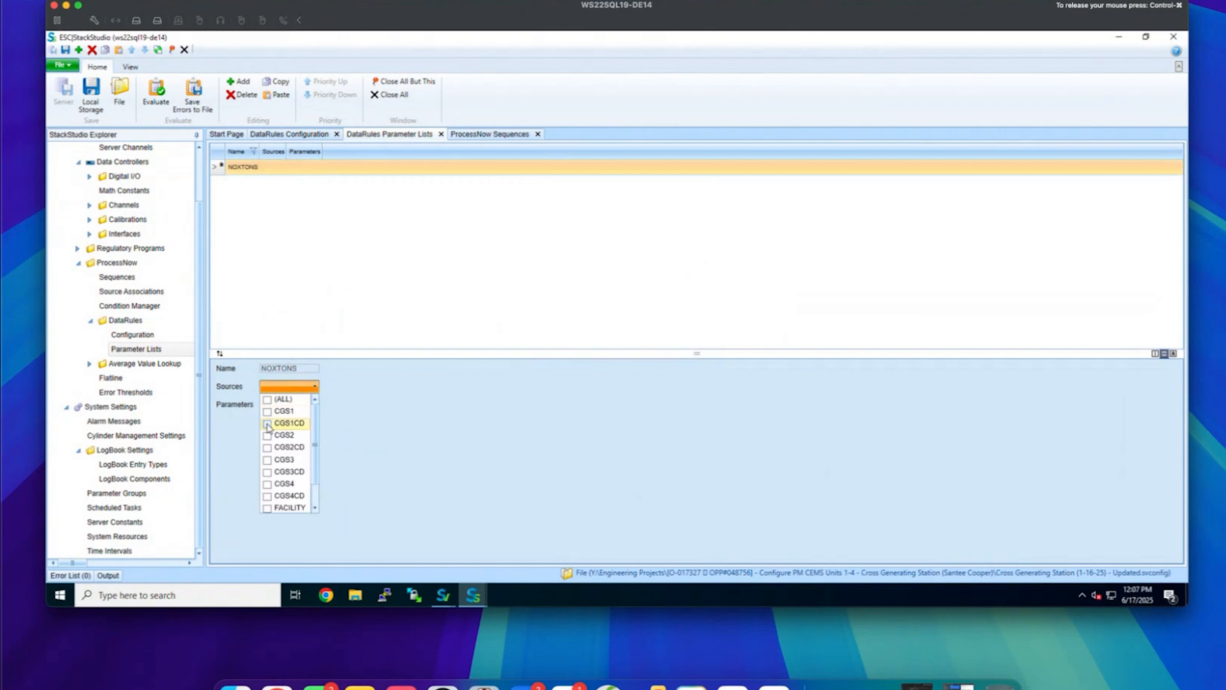
pyautogui.click(267, 447)
pyautogui.click(267, 472)
pyautogui.click(267, 495)
pyautogui.click(559, 442)
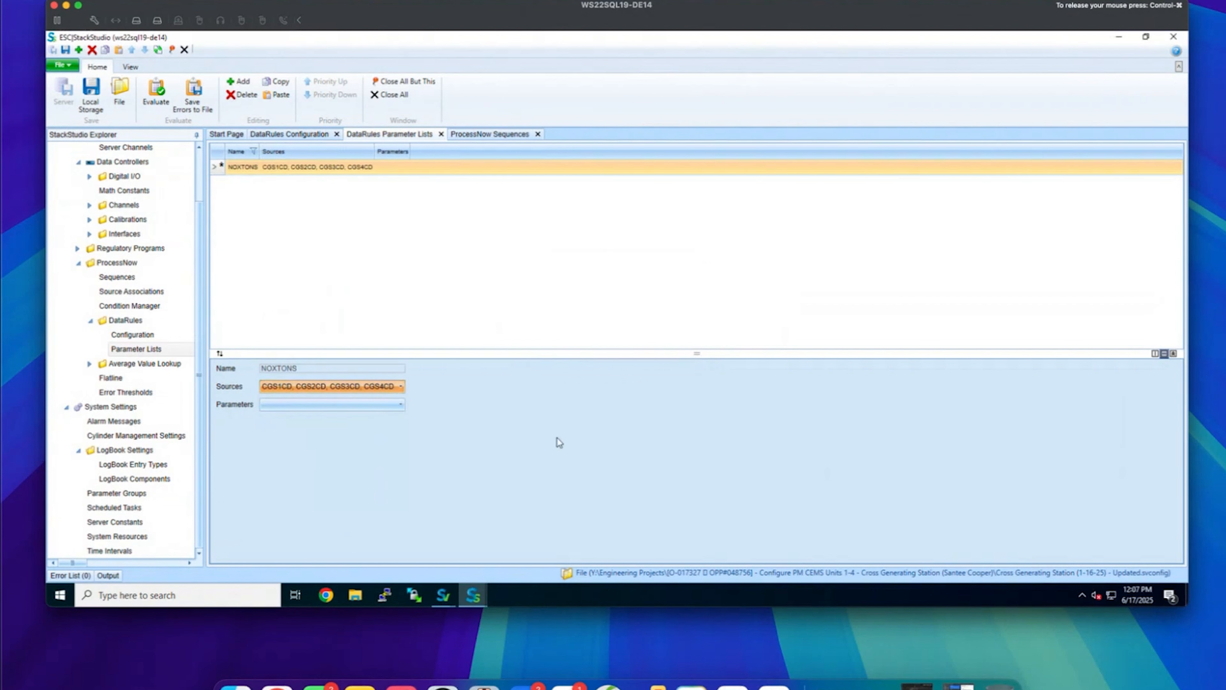
# Select parameters CGS1CD/CGS2CD: NOXINLET and CGS3CD/CGS4CD: NH3TOTAL for NOXTONS
pyautogui.click(320, 403)
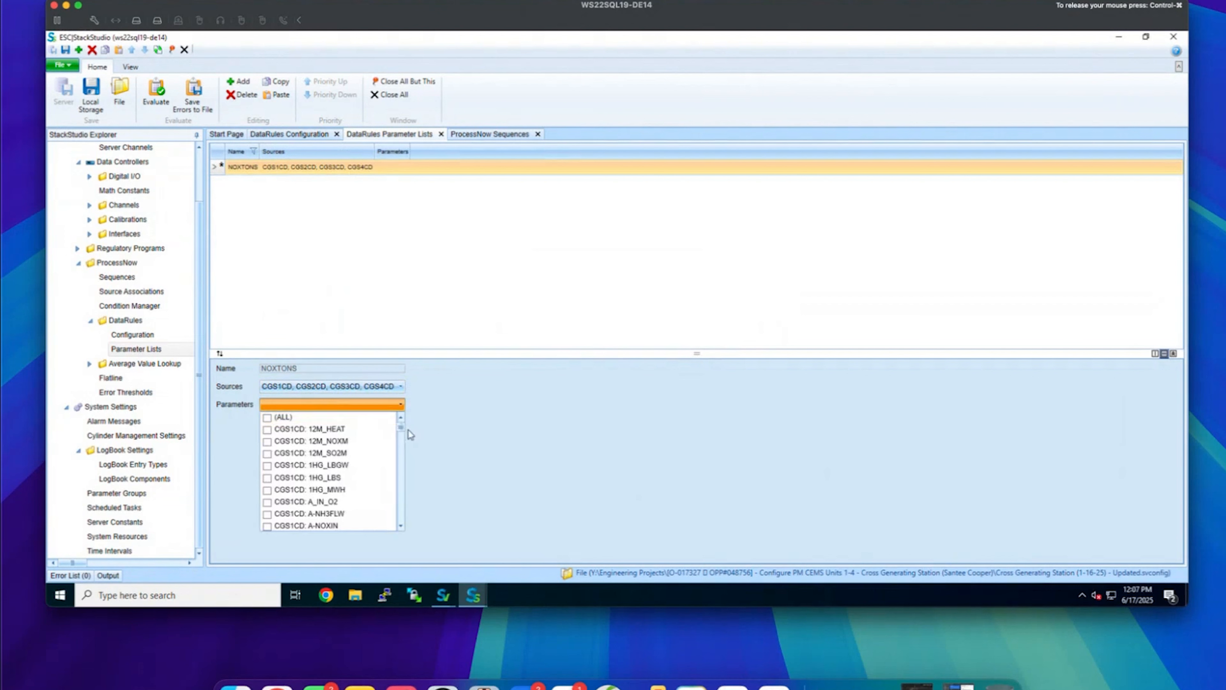
pyautogui.moveTo(402, 428); pyautogui.dragTo(402, 461)
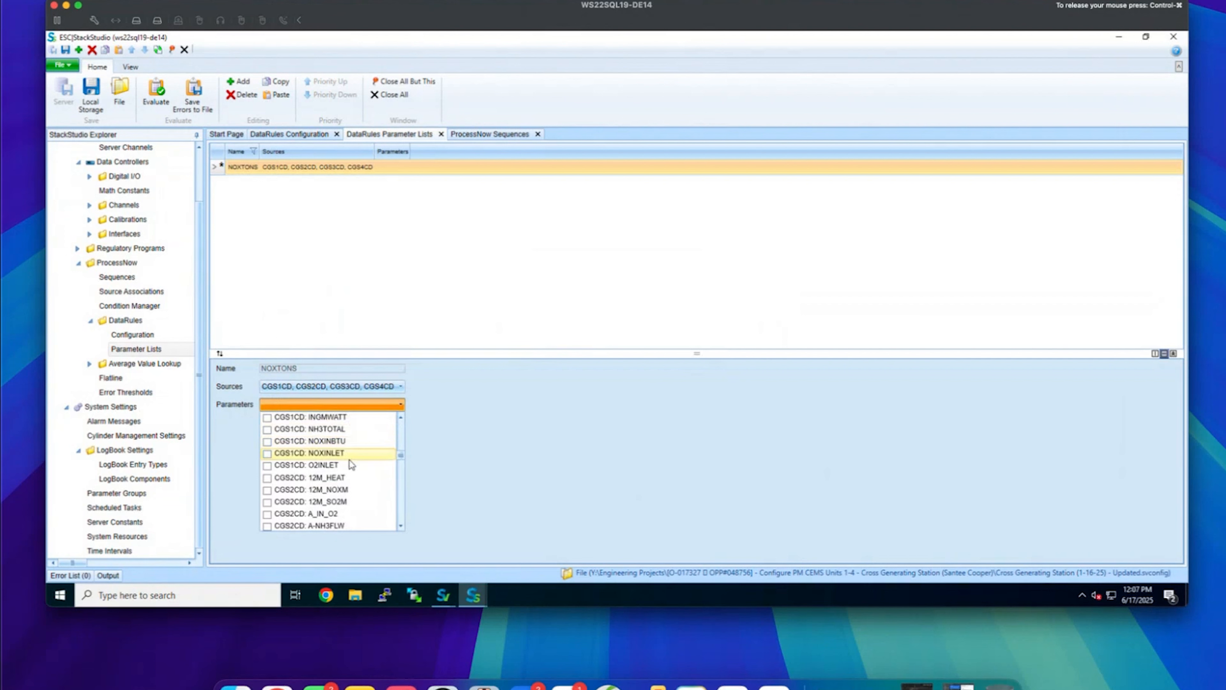
pyautogui.scroll(1, 351, 464)
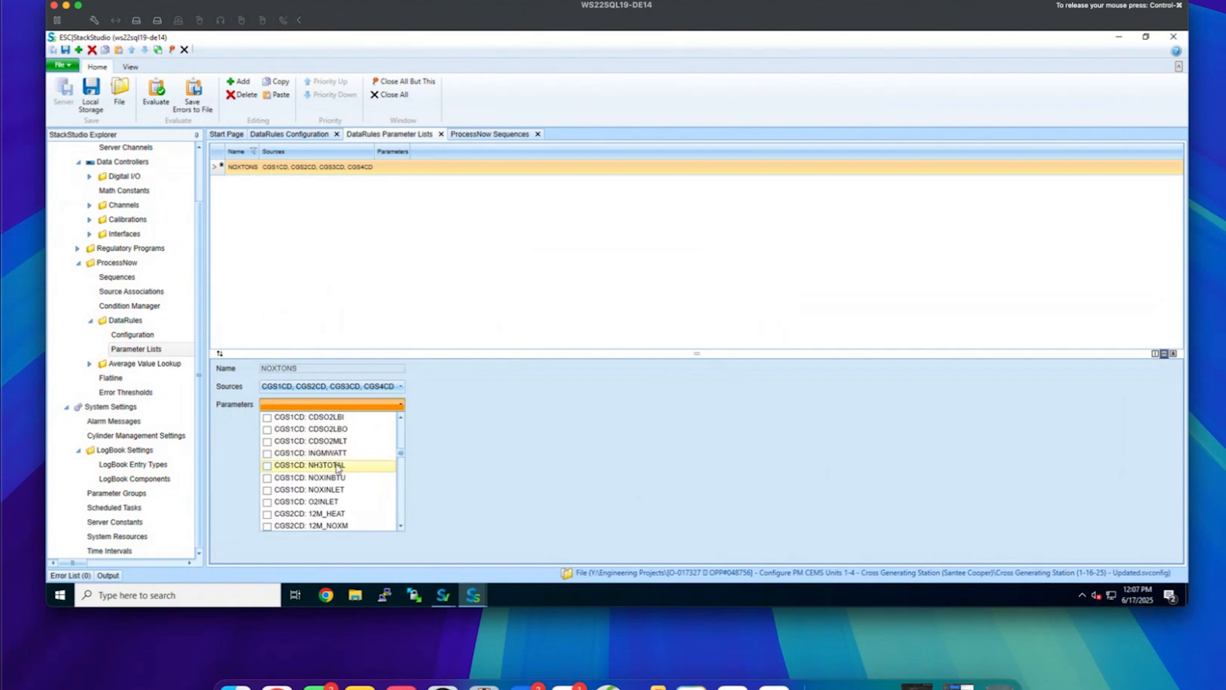
pyautogui.scroll(-3, 370, 485)
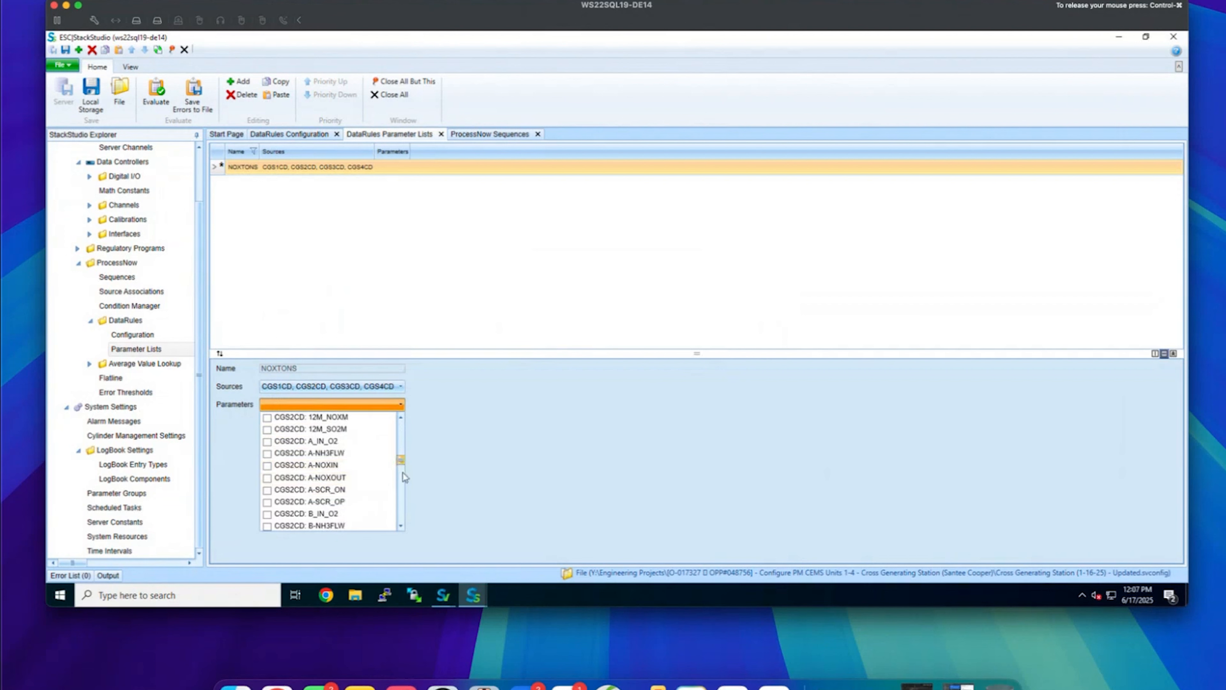
pyautogui.moveTo(402, 462)
pyautogui.mouseDown()
pyautogui.moveTo(404, 512)
pyautogui.moveTo(406, 438)
pyautogui.moveTo(403, 482)
pyautogui.mouseUp()
pyautogui.click(333, 447)
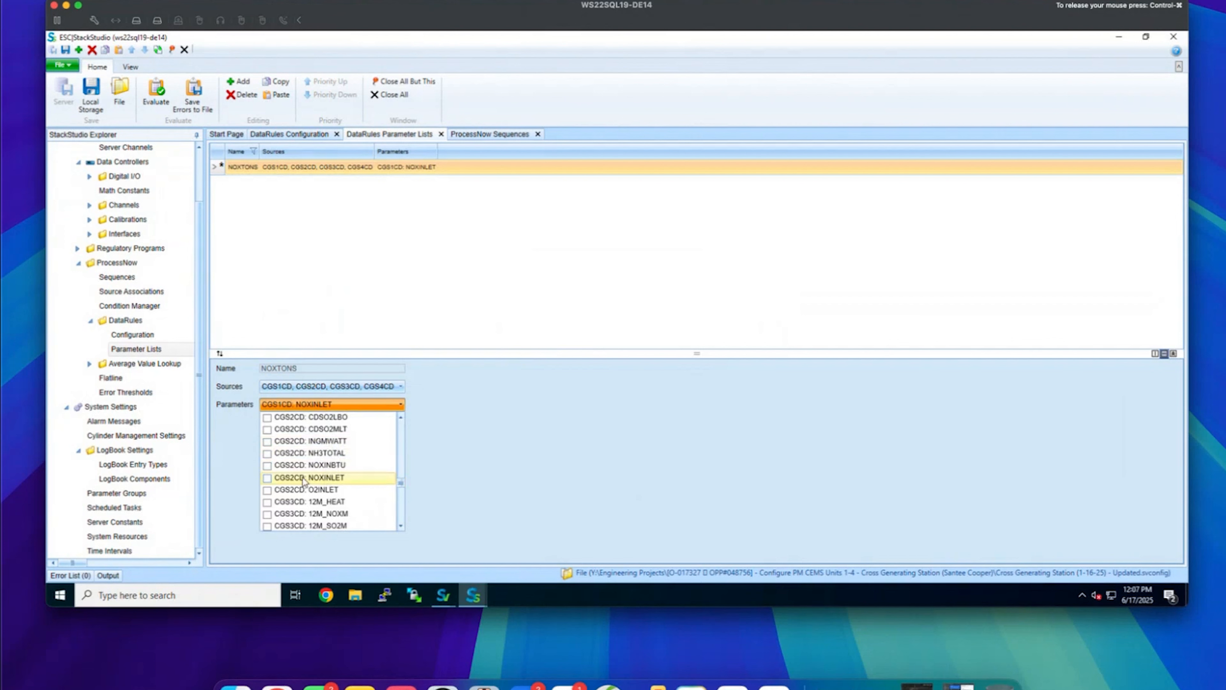
pyautogui.click(323, 477)
pyautogui.moveTo(412, 487); pyautogui.dragTo(414, 504)
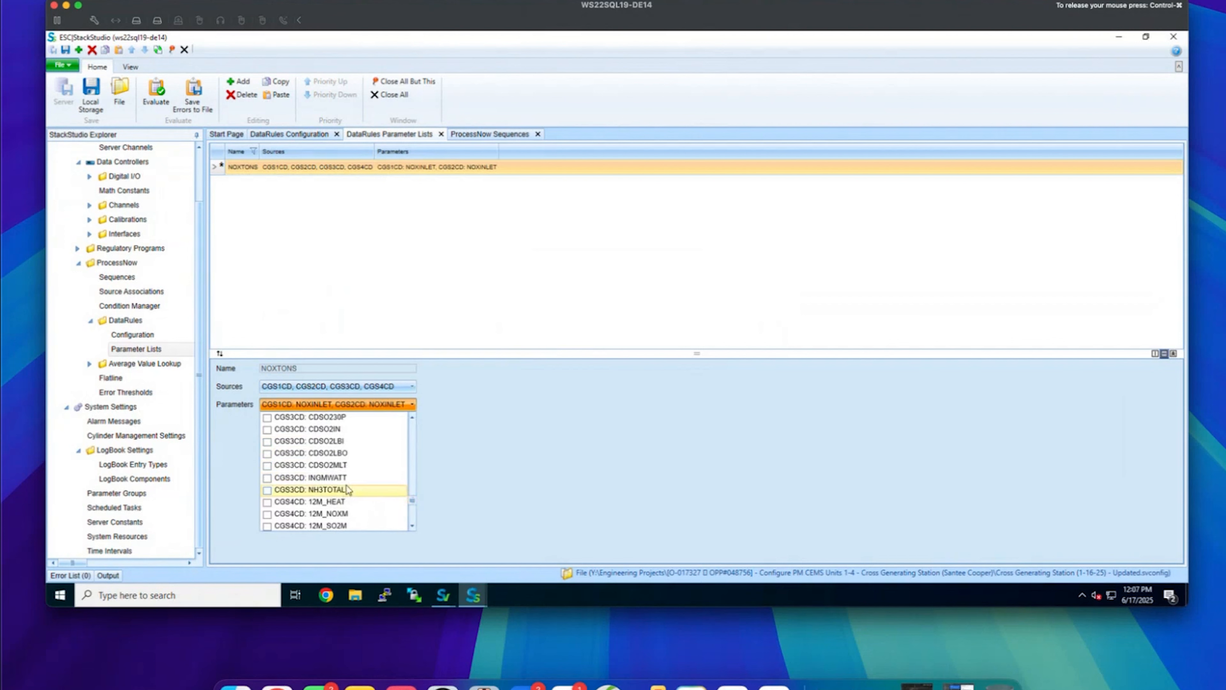
pyautogui.click(290, 489)
pyautogui.moveTo(489, 501); pyautogui.dragTo(487, 515)
pyautogui.click(335, 516)
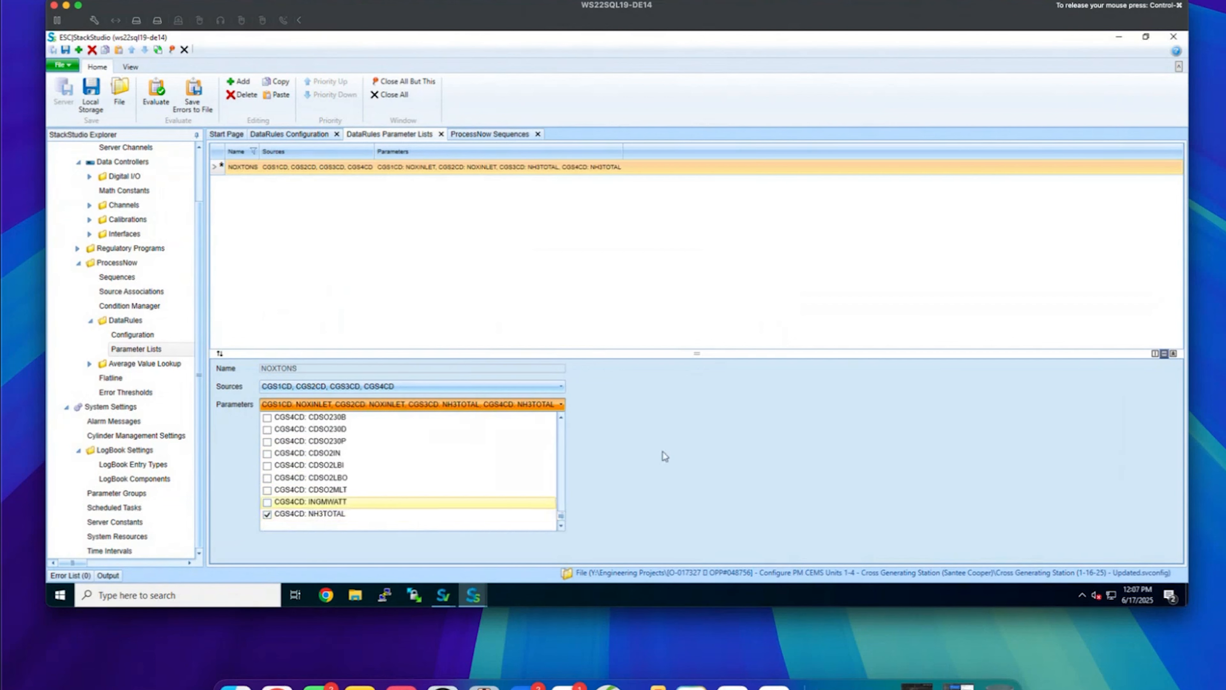
pyautogui.click(665, 455)
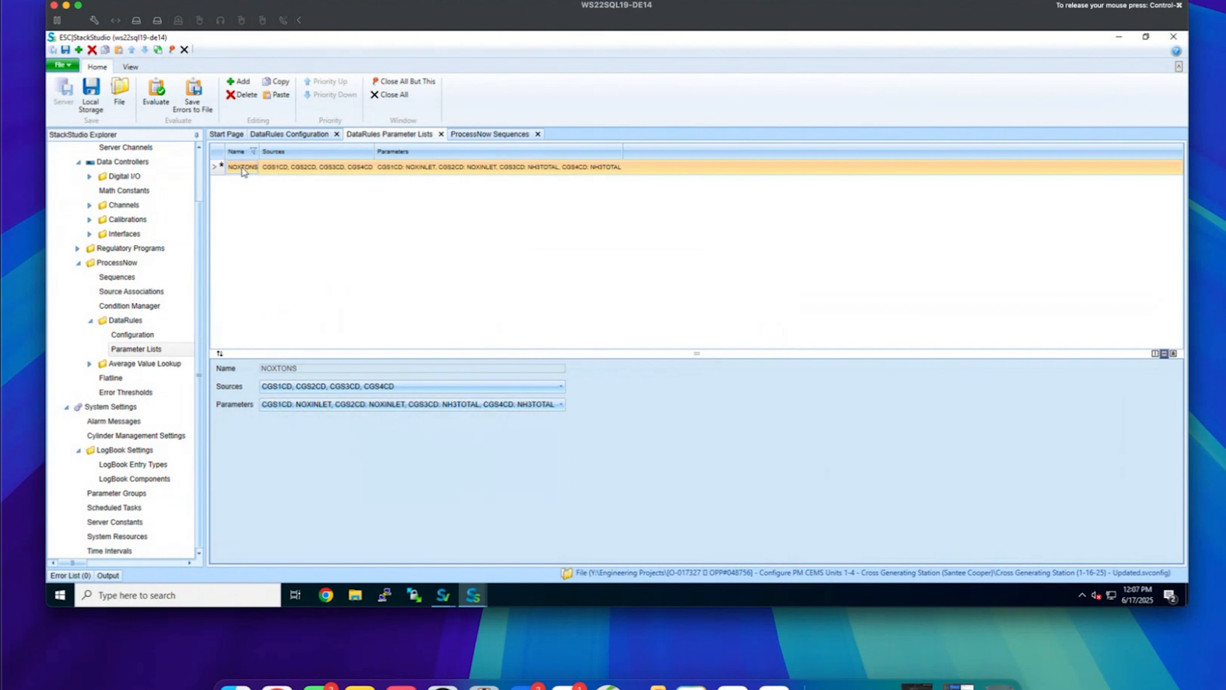
# Review the NOXTONS sources and parameters, then show the CGS1_Part75-60 ProcessNow sequence tasks
pyautogui.click(287, 172)
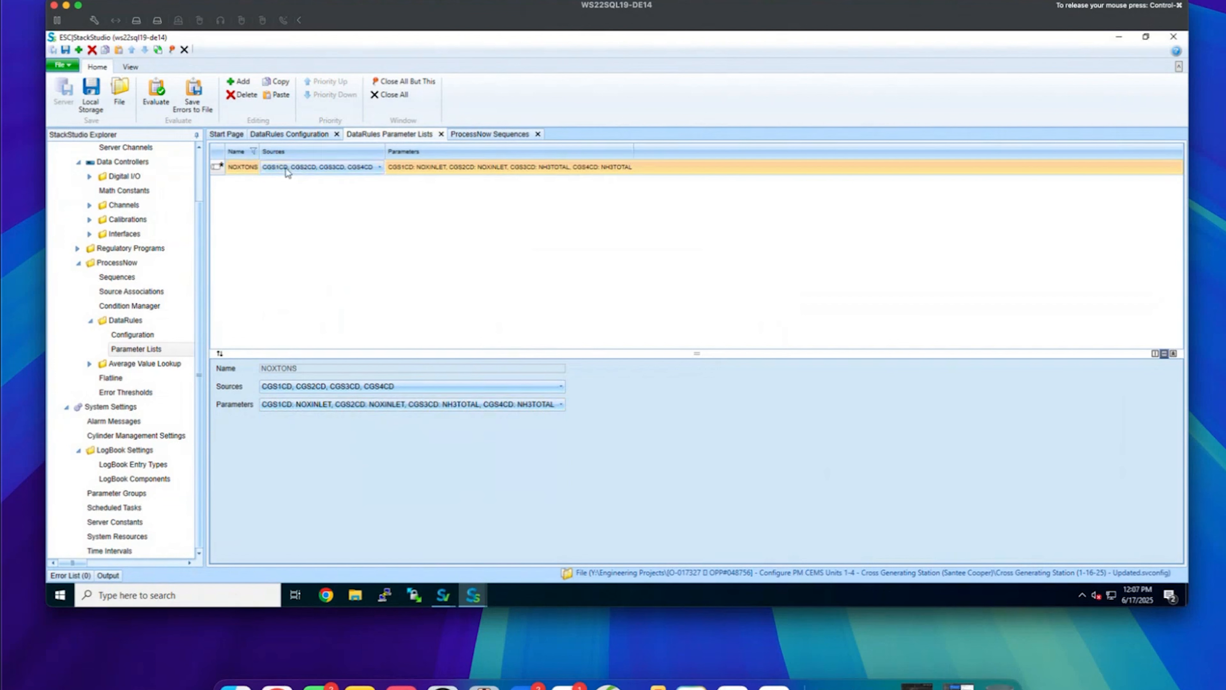
pyautogui.click(400, 169)
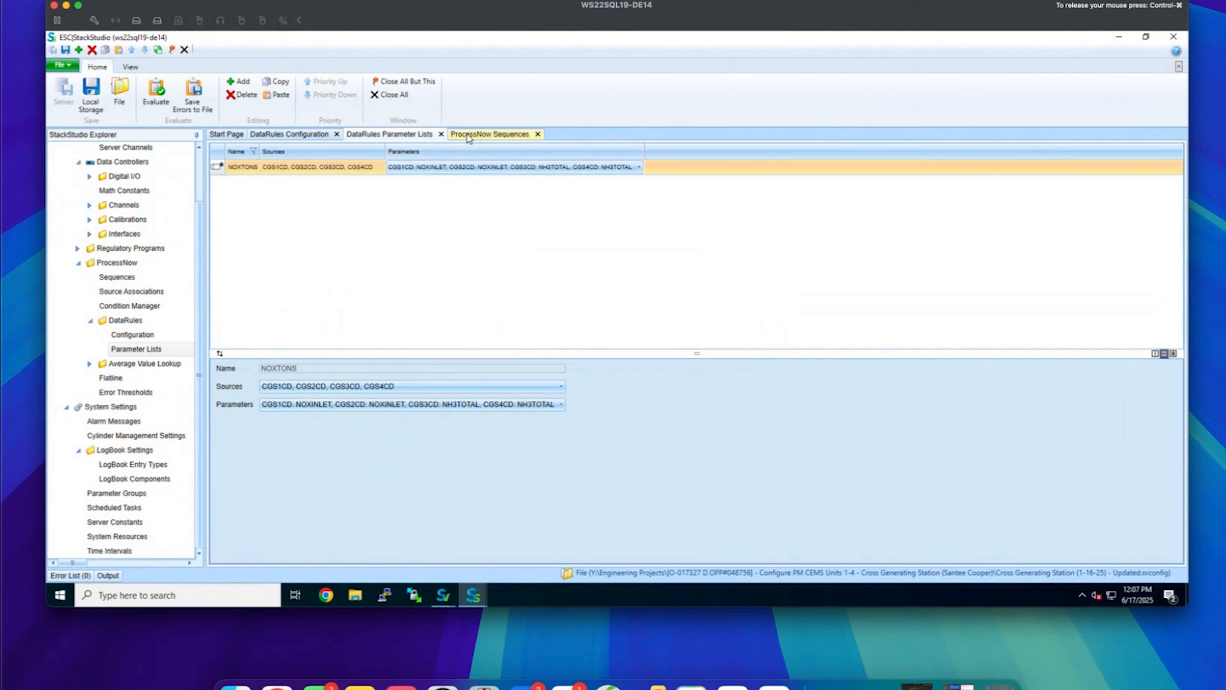
pyautogui.click(488, 135)
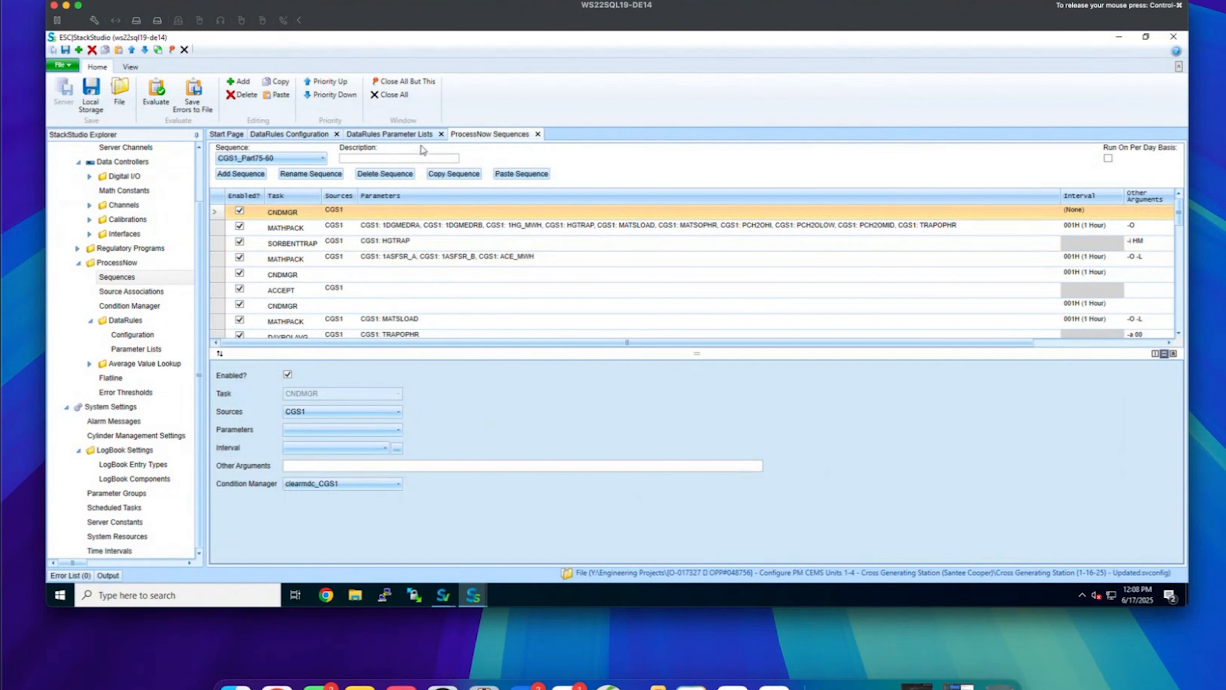
pyautogui.click(288, 134)
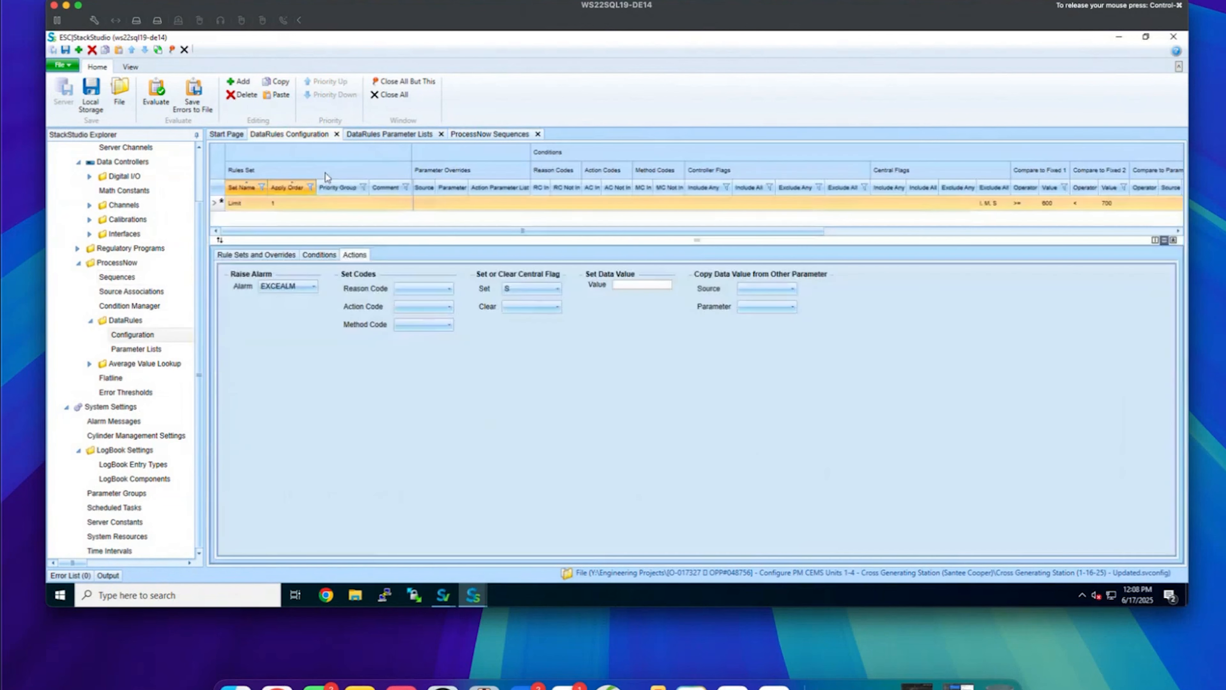
pyautogui.click(389, 137)
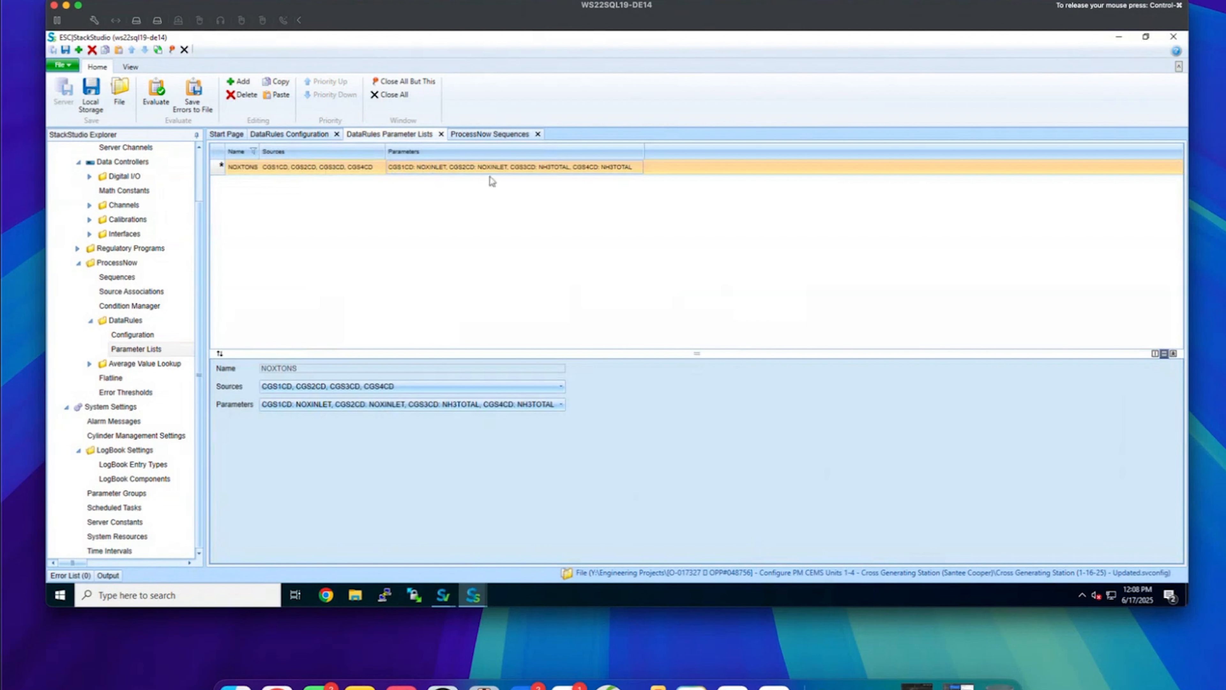
pyautogui.click(489, 135)
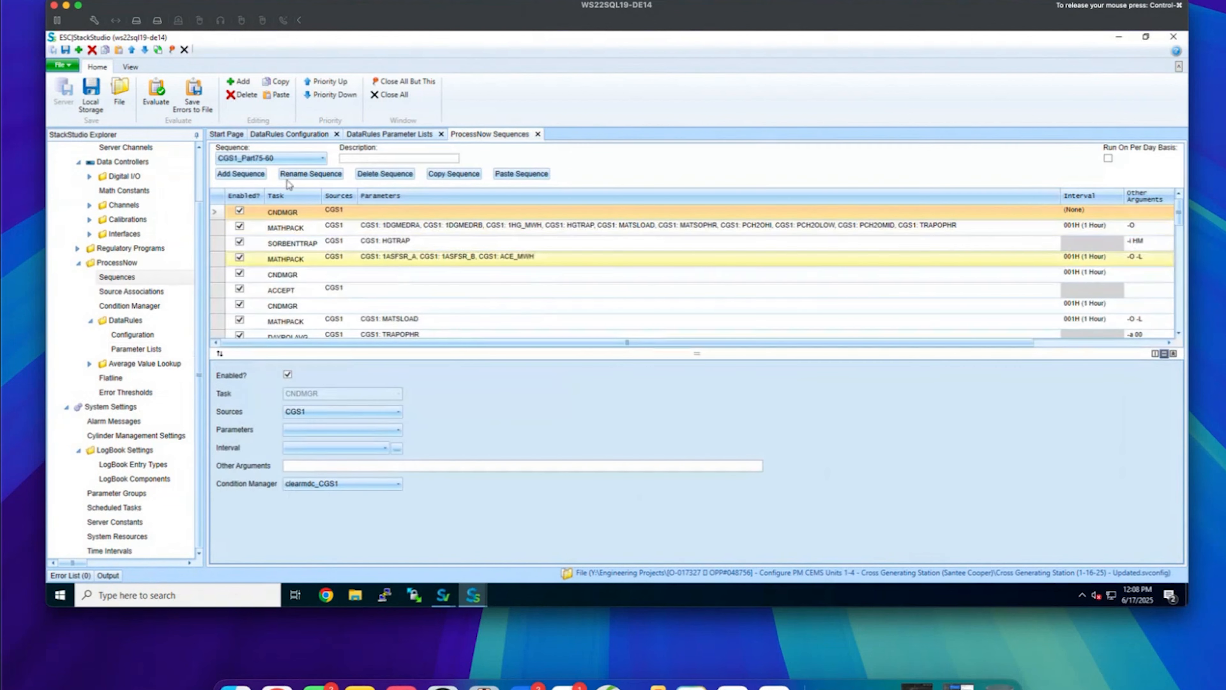
# Append an enabled DATARULES task to the CGS1_Part75-60 sequence
pyautogui.click(238, 81)
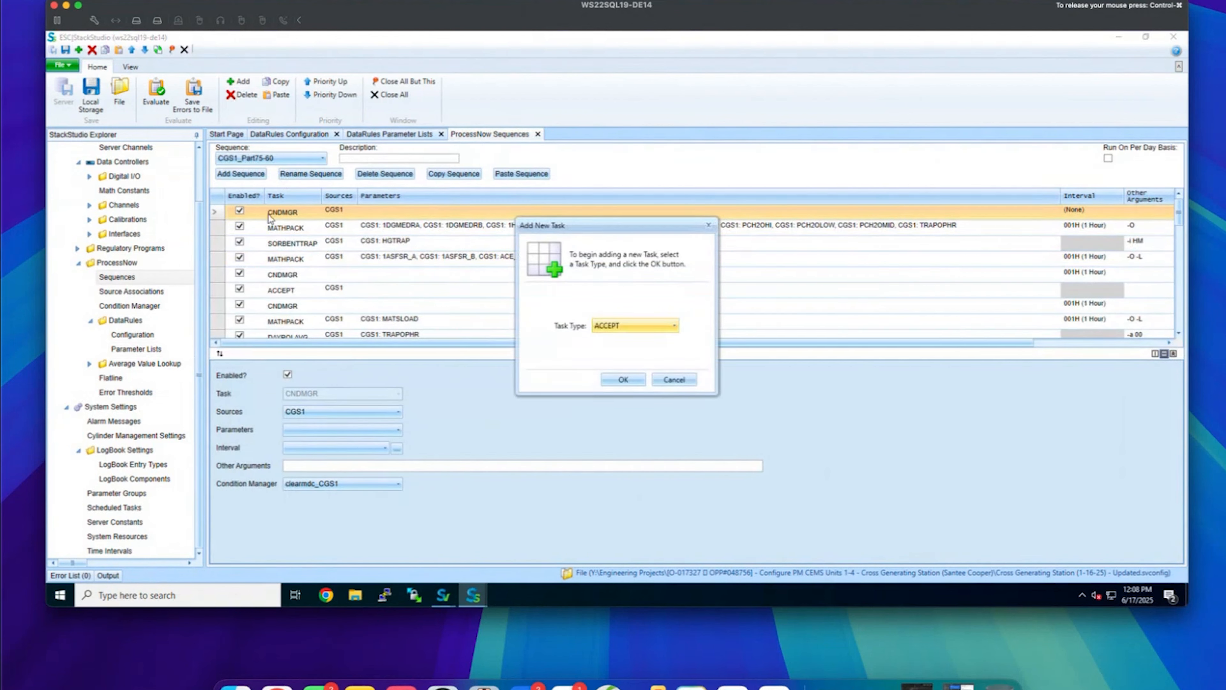
pyautogui.click(628, 327)
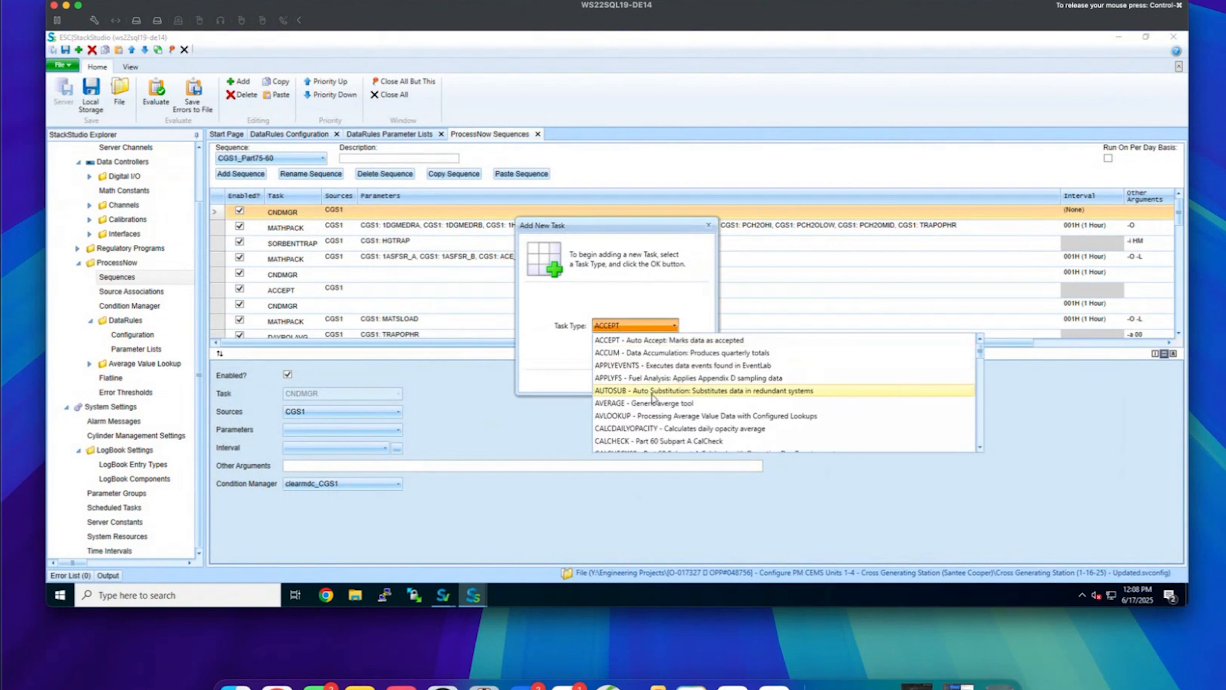
pyautogui.scroll(-4, 656, 400)
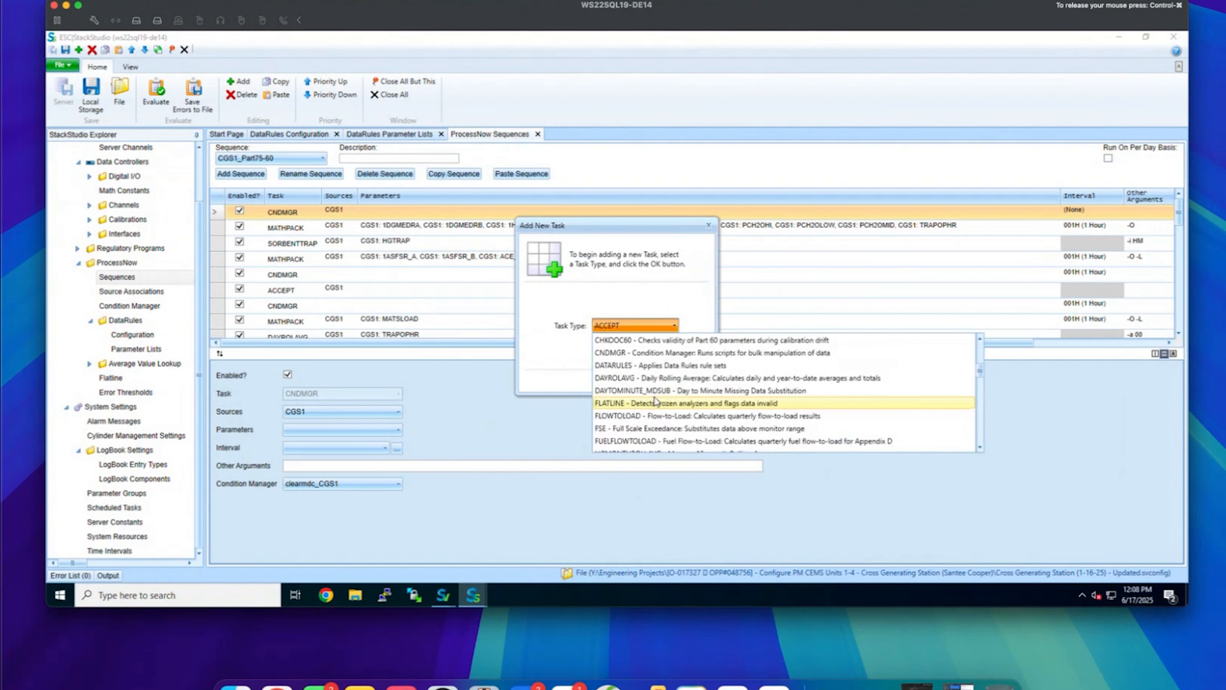
pyautogui.click(622, 376)
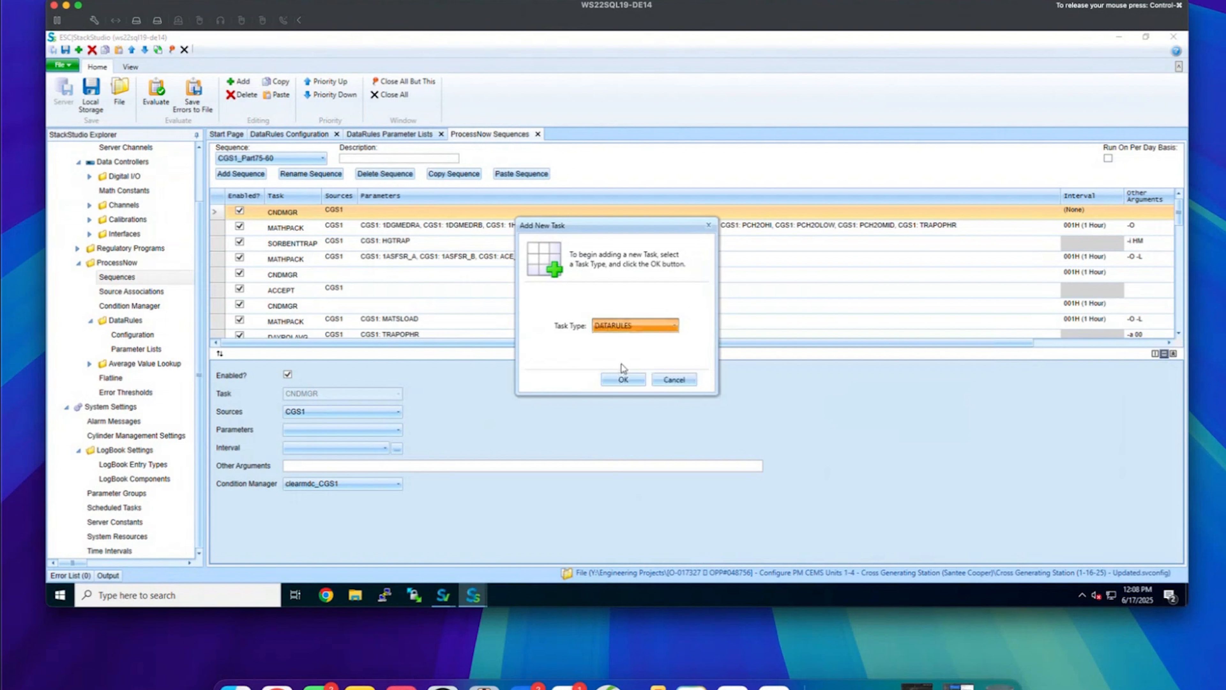
pyautogui.click(632, 380)
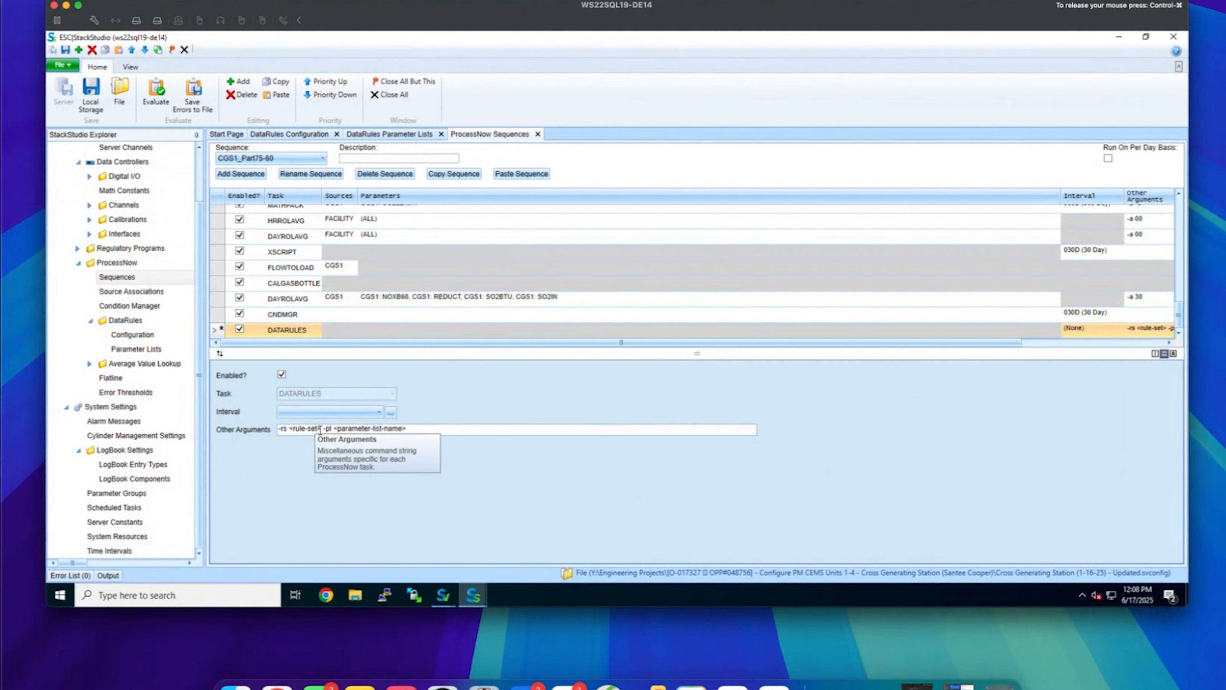
# Change the task's Other Arguments to -rs Limit -pl NOXTONS
pyautogui.moveTo(320, 428); pyautogui.dragTo(291, 430)
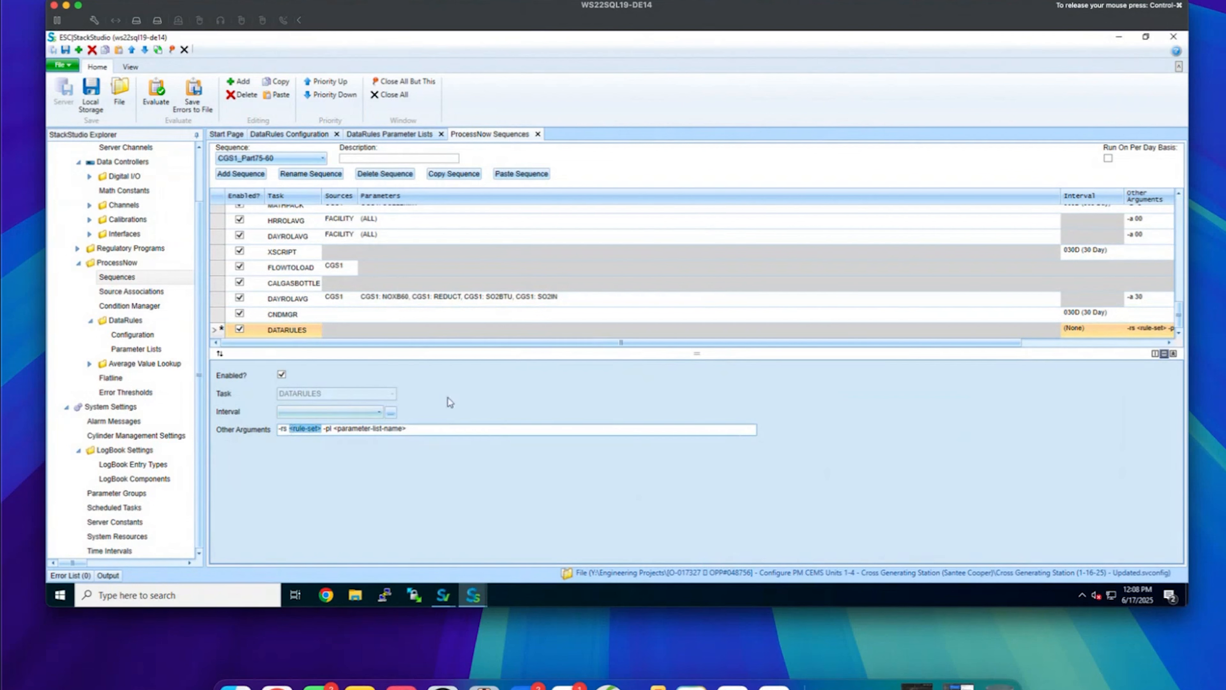
pyautogui.write('Limit')
pyautogui.moveTo(379, 428); pyautogui.dragTo(315, 429)
pyautogui.moveTo(397, 428); pyautogui.dragTo(322, 432)
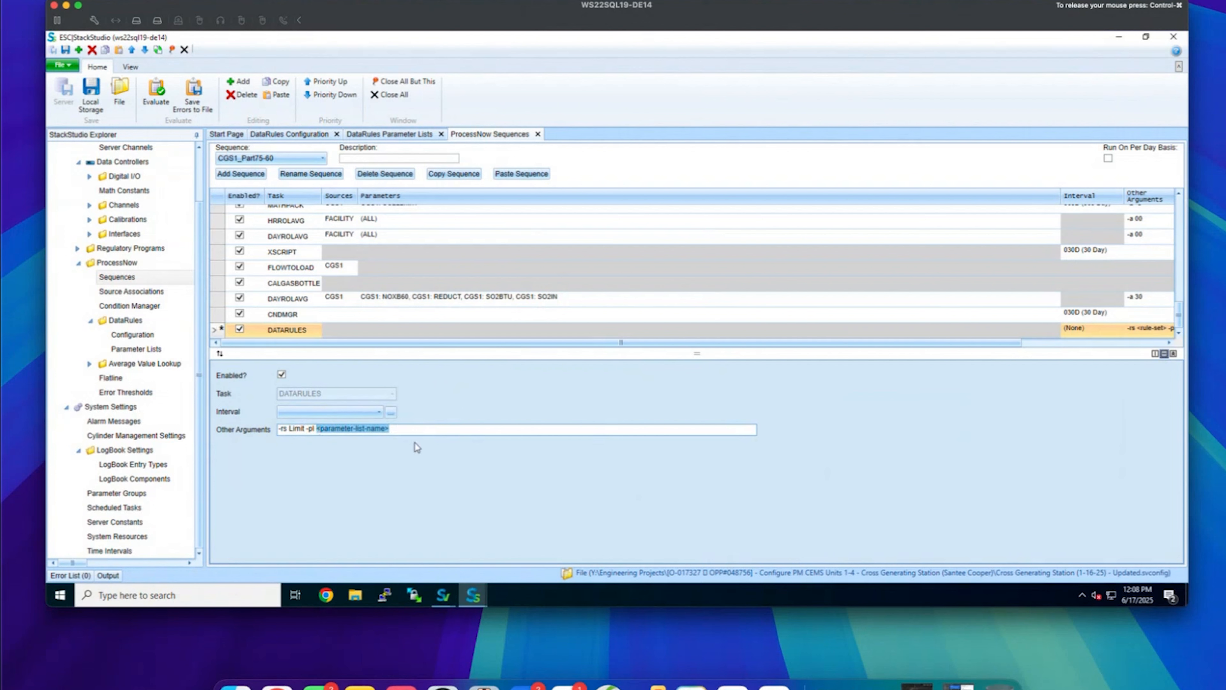
pyautogui.write('NOXTONS')
# Set the DATARULES task interval to 030D (30 Day)
pyautogui.moveTo(640, 346); pyautogui.dragTo(763, 346)
pyautogui.click(938, 332)
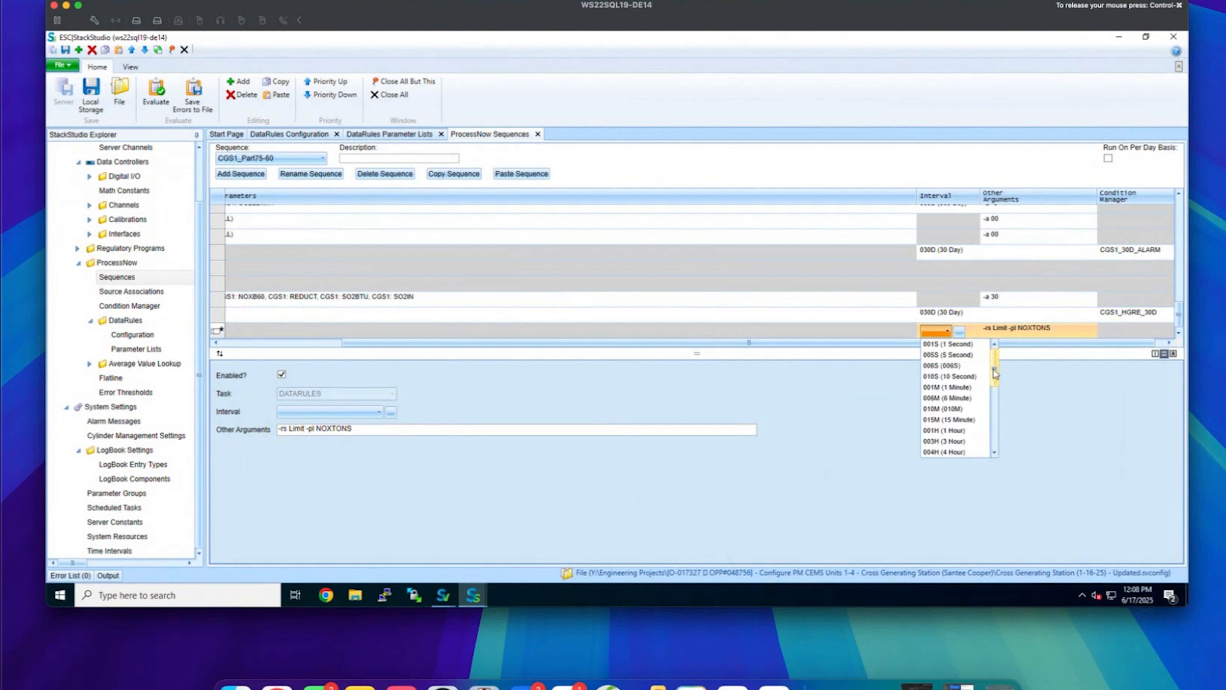
pyautogui.moveTo(994, 372); pyautogui.dragTo(993, 424)
pyautogui.click(951, 399)
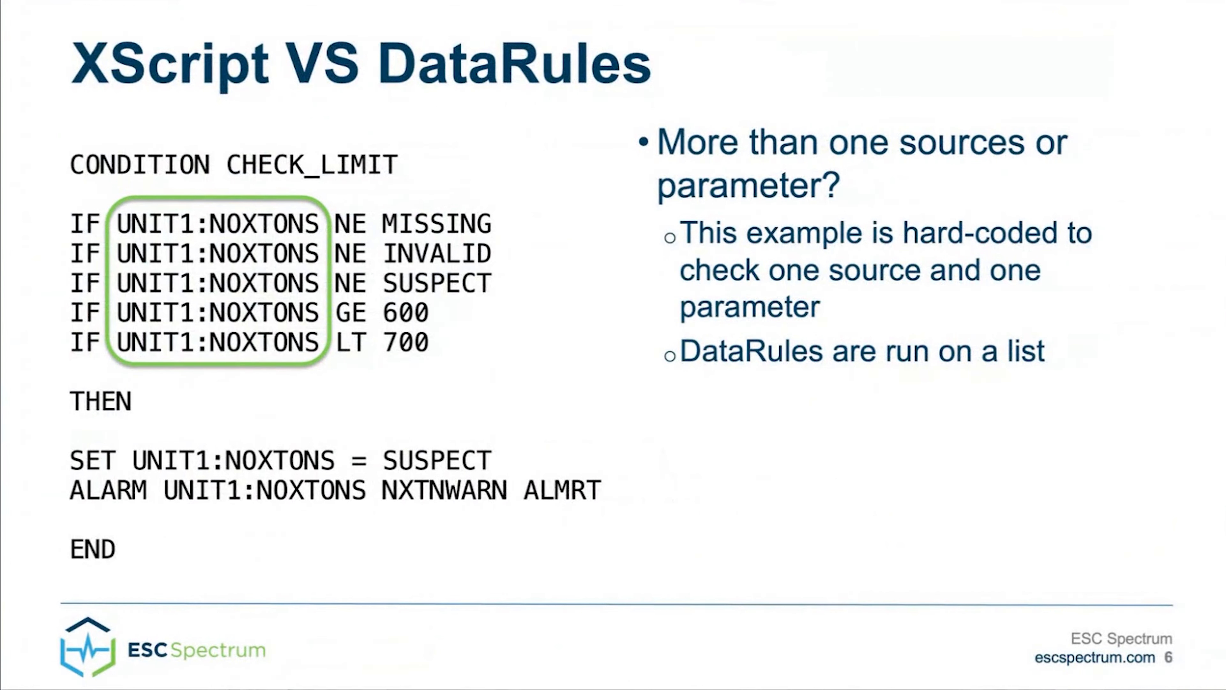
# Return from the XScript VS DataRules slide to the StackStudio desktop with Ctrl+Left
pyautogui.hotkey('ctrl', 'Left')
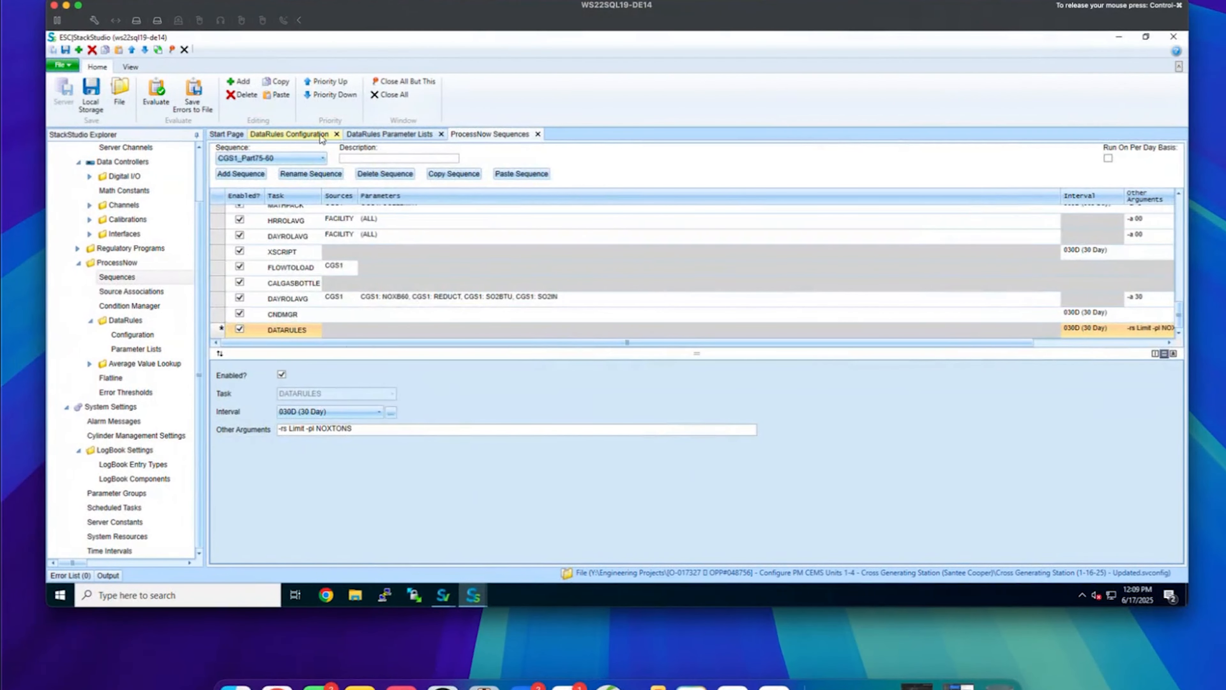
# Show the sources of the NOXTONS parameter list without changing them
pyautogui.click(386, 134)
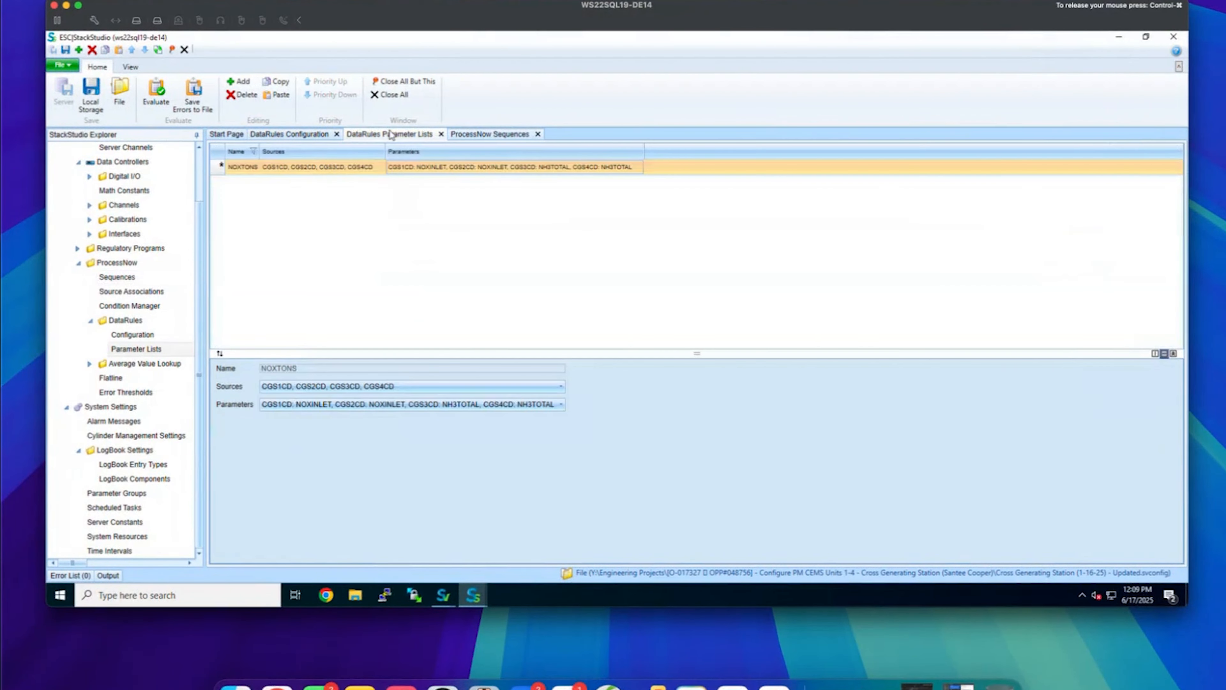
pyautogui.click(327, 168)
pyautogui.click(466, 193)
# Show the Limit rule's 600 and 700 limits and I, M, S exclusions, then advance to ProcessNow Advanced v7.4
pyautogui.click(320, 138)
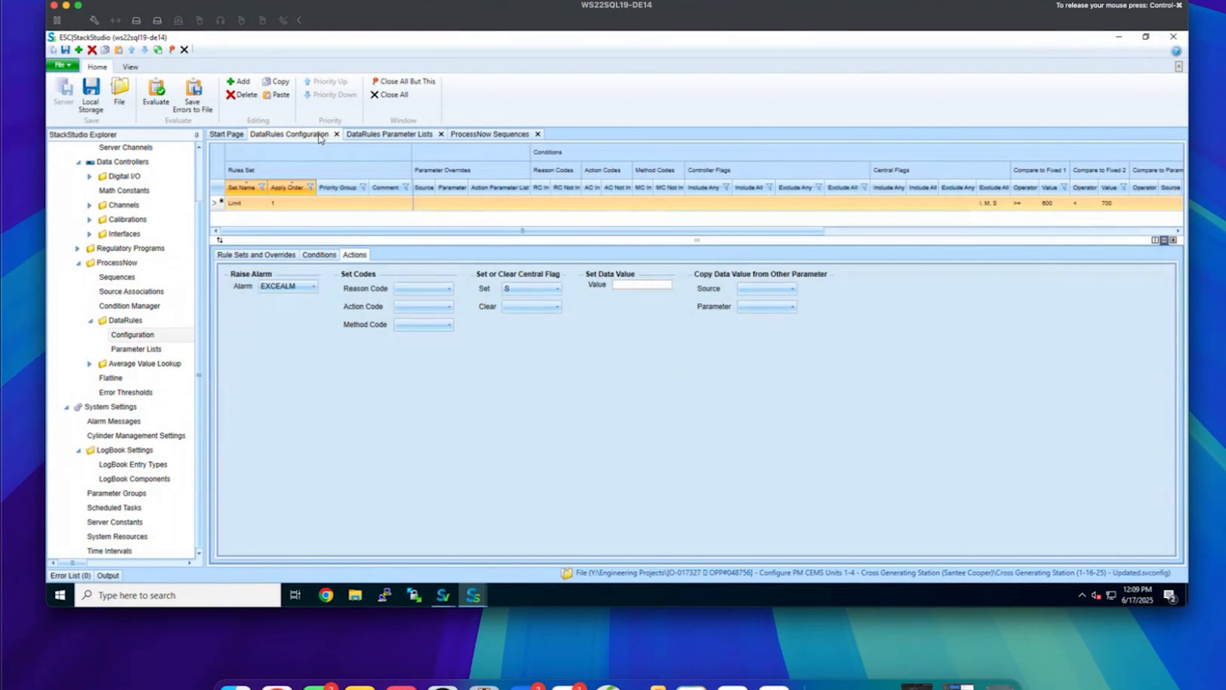
pyautogui.click(334, 255)
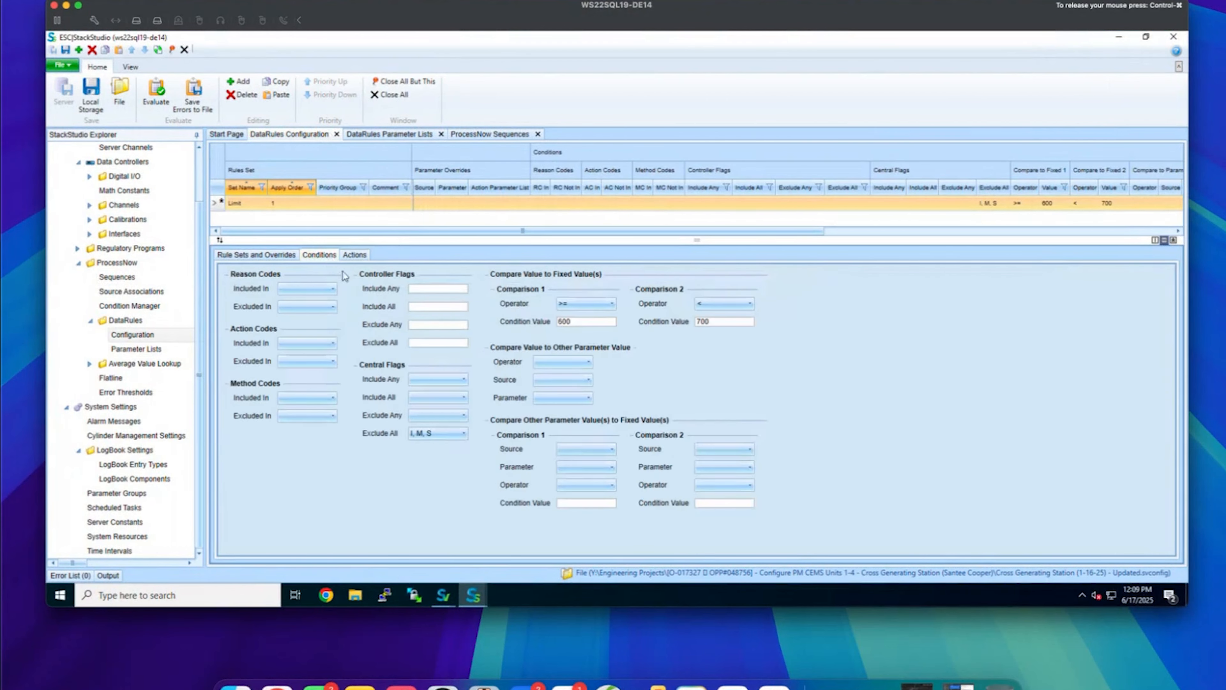
pyautogui.moveTo(591, 322); pyautogui.dragTo(540, 324)
pyautogui.moveTo(738, 322); pyautogui.dragTo(694, 322)
pyautogui.click(866, 319)
pyautogui.click(462, 433)
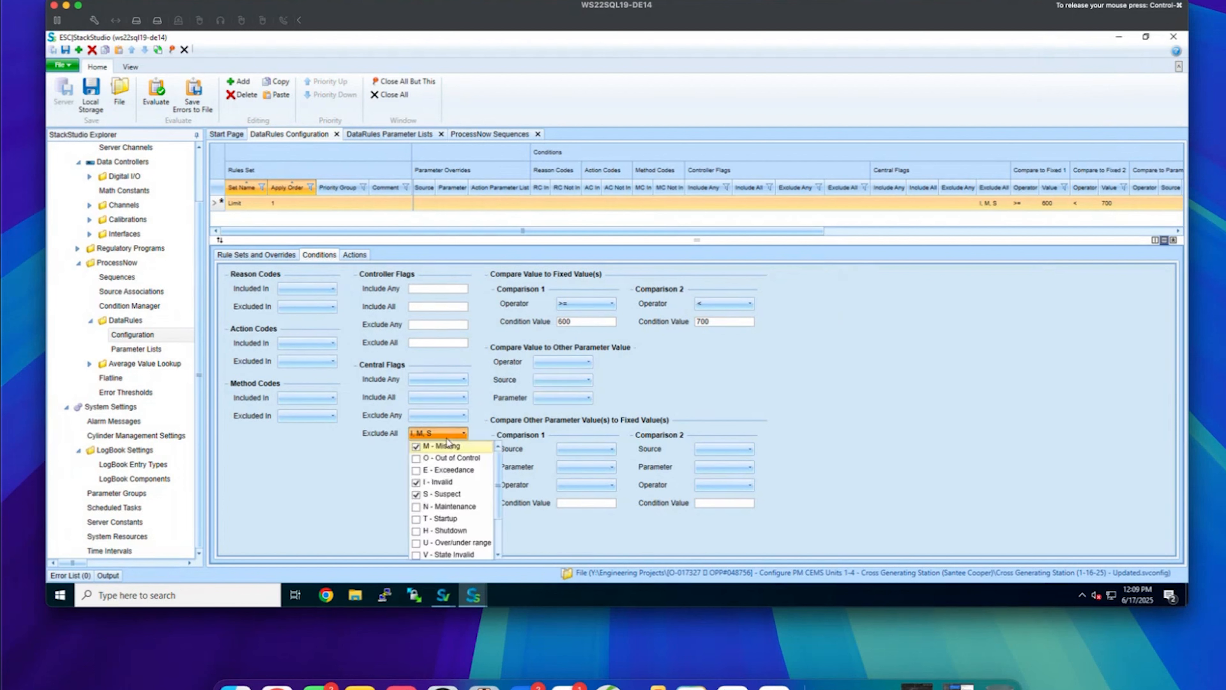
pyautogui.click(490, 408)
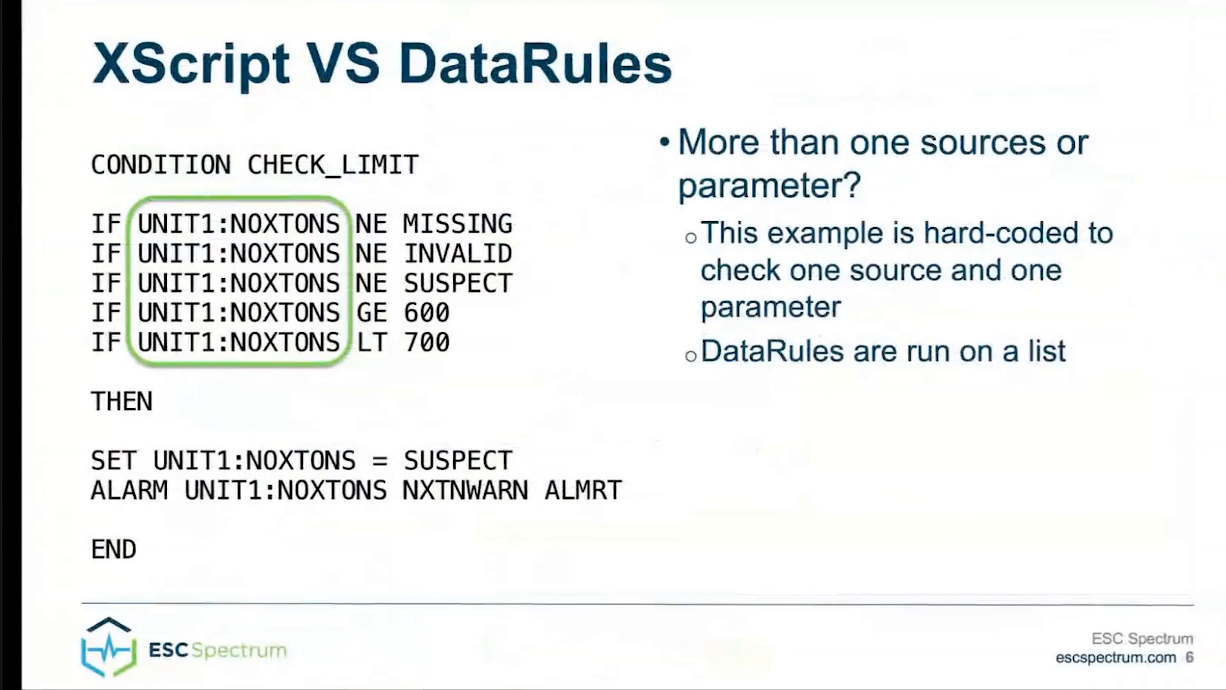
pyautogui.click(590, 327)
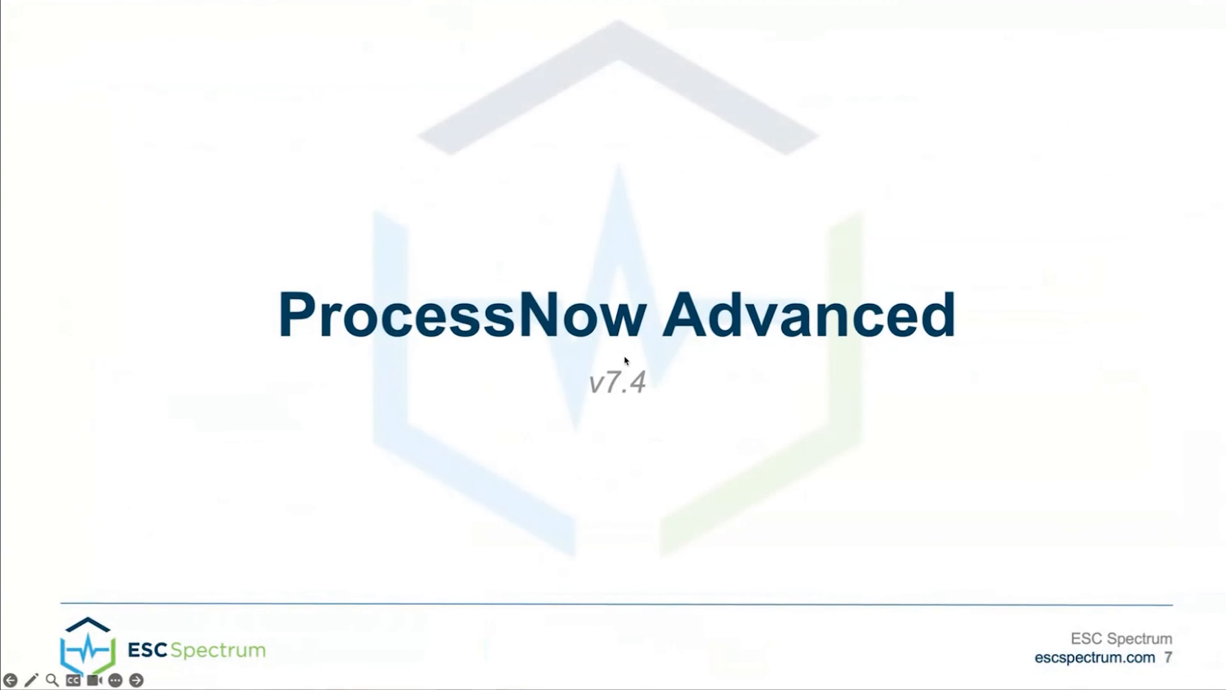
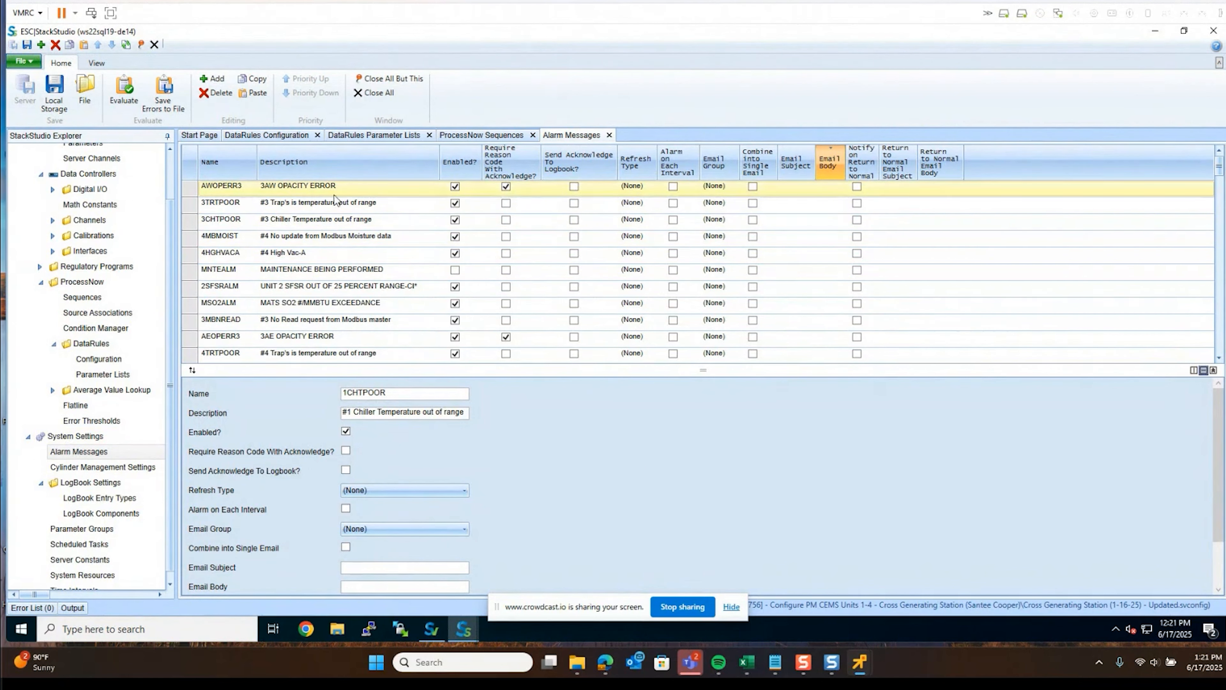
# Scroll down the Alarm Messages grid to review the existing alarms and their unset email fields
pyautogui.scroll(-2, 395, 259)
pyautogui.scroll(-6, 394, 259)
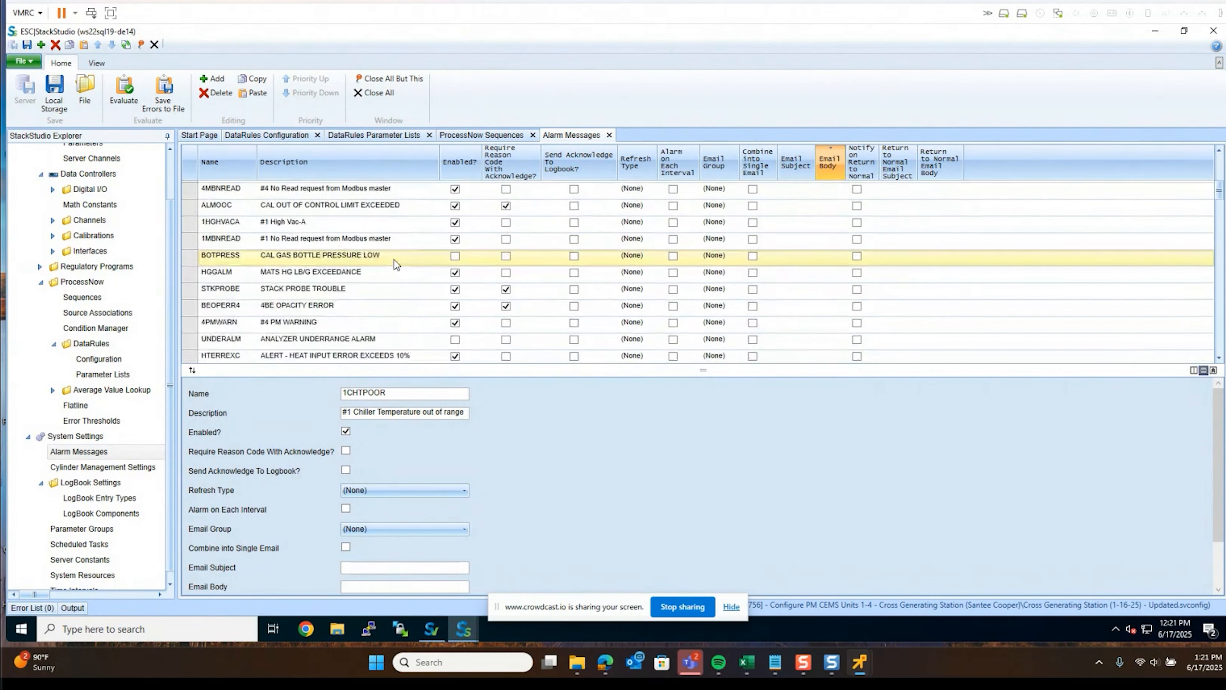
pyautogui.scroll(-5, 394, 259)
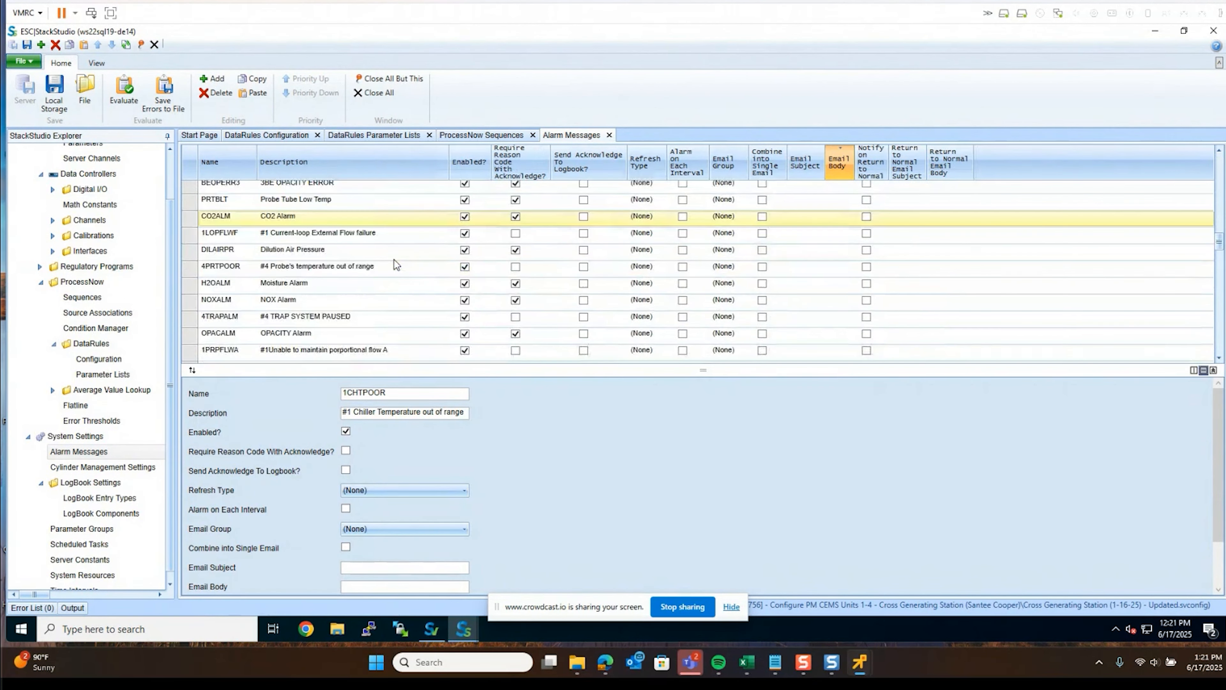
pyautogui.scroll(-6, 390, 271)
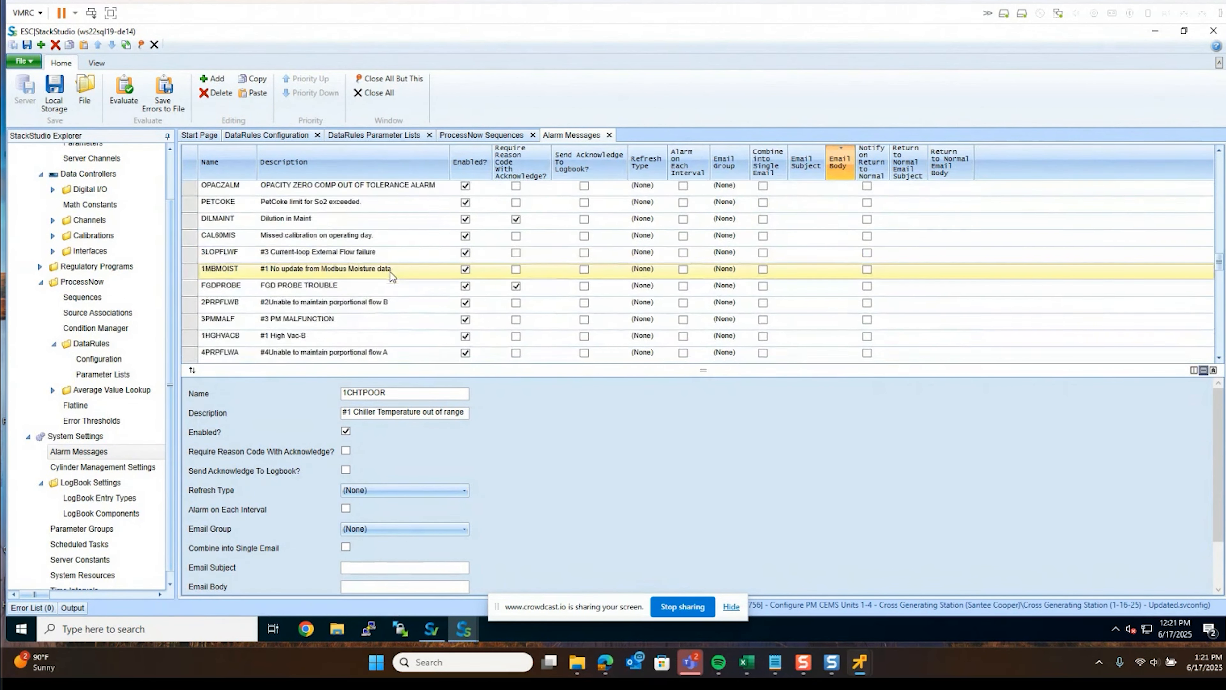
pyautogui.scroll(-6, 391, 277)
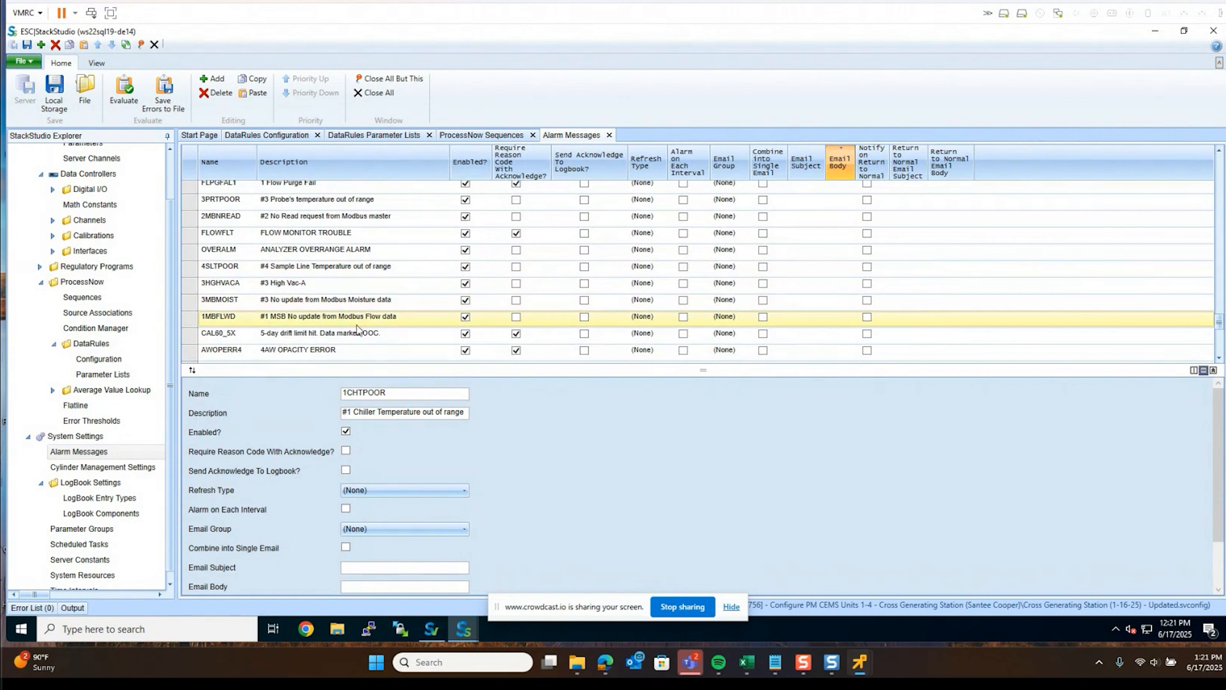
# Add a new alarm message named NXTNWARN with description 'NOXTON Warning'
pyautogui.click(214, 82)
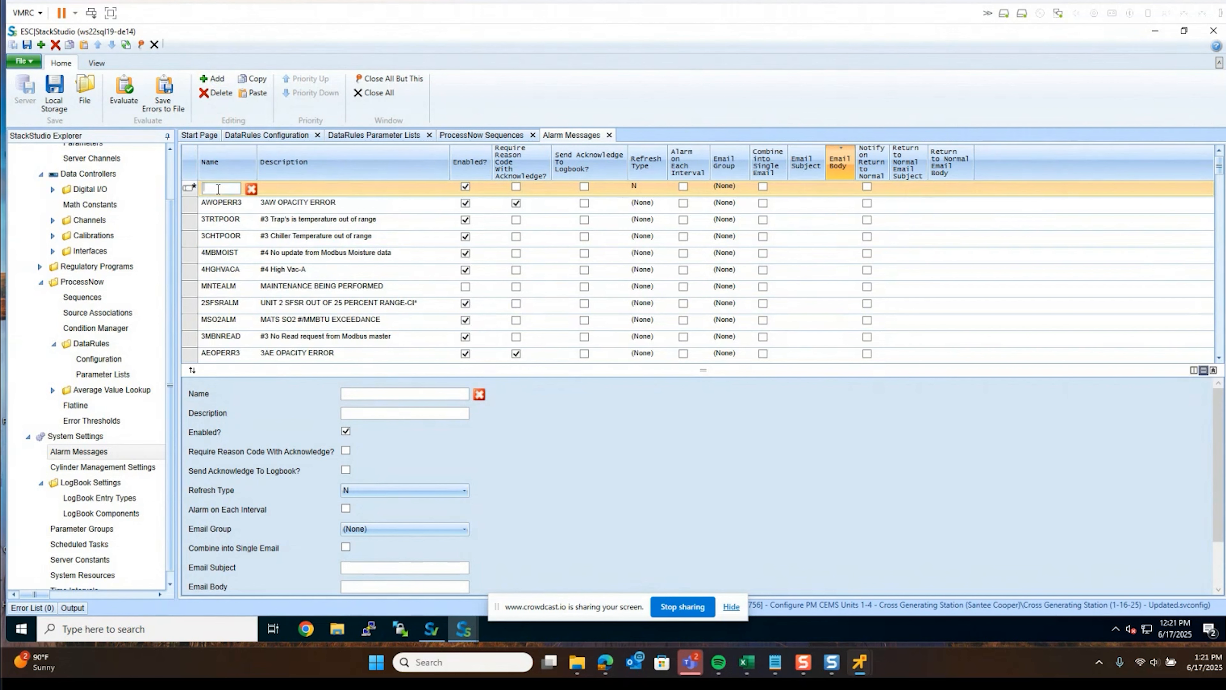
pyautogui.write('NXTNWARN')
pyautogui.click(282, 187)
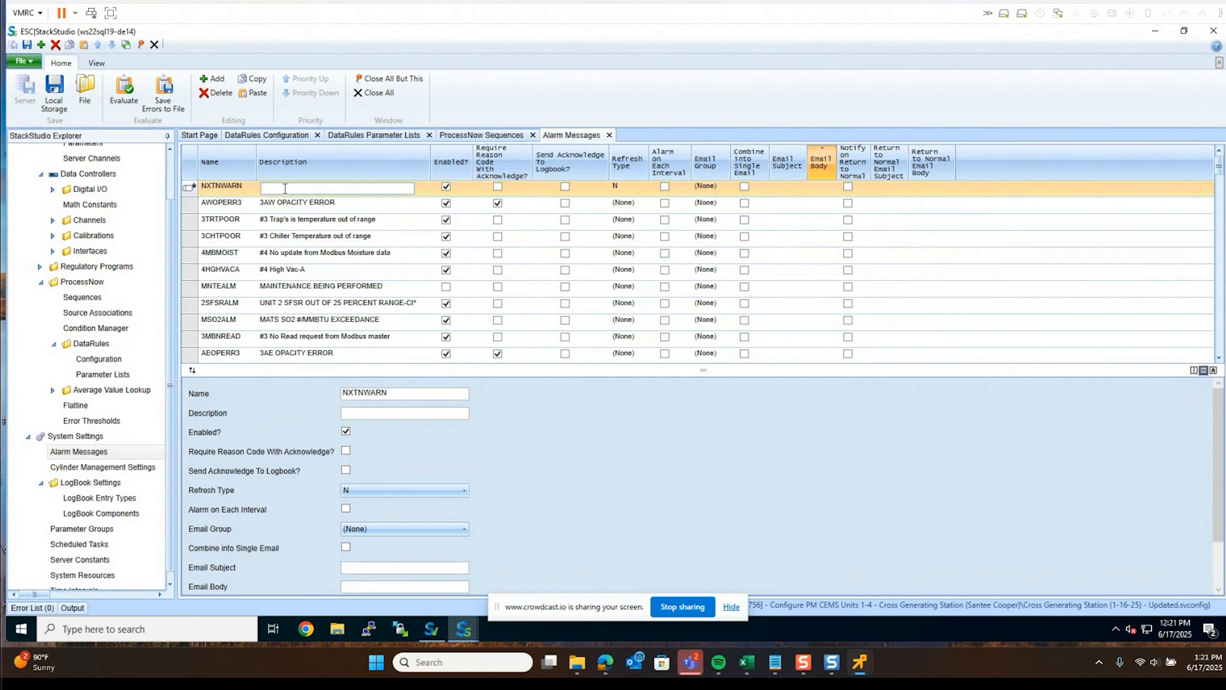
pyautogui.write('NOXTON Warning')
# Leave the email group as (None) and begin the email subject with 'ALARM'
pyautogui.click(702, 189)
pyautogui.click(711, 192)
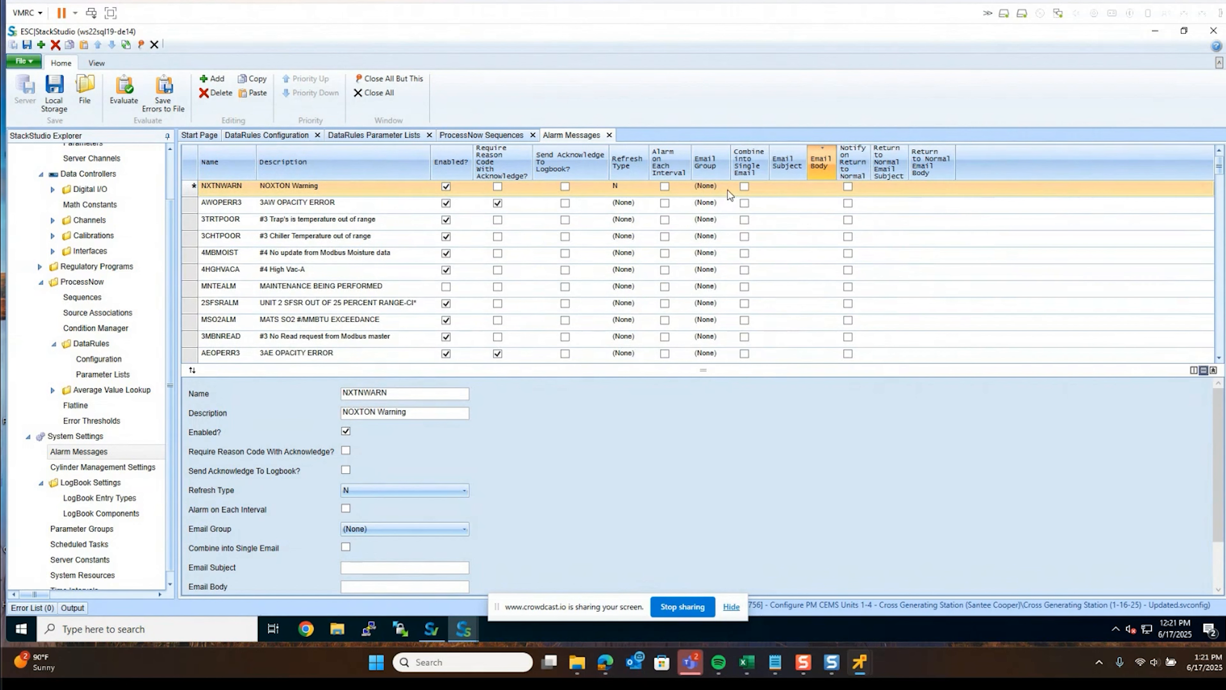
pyautogui.click(784, 188)
pyautogui.write('ALARM:')
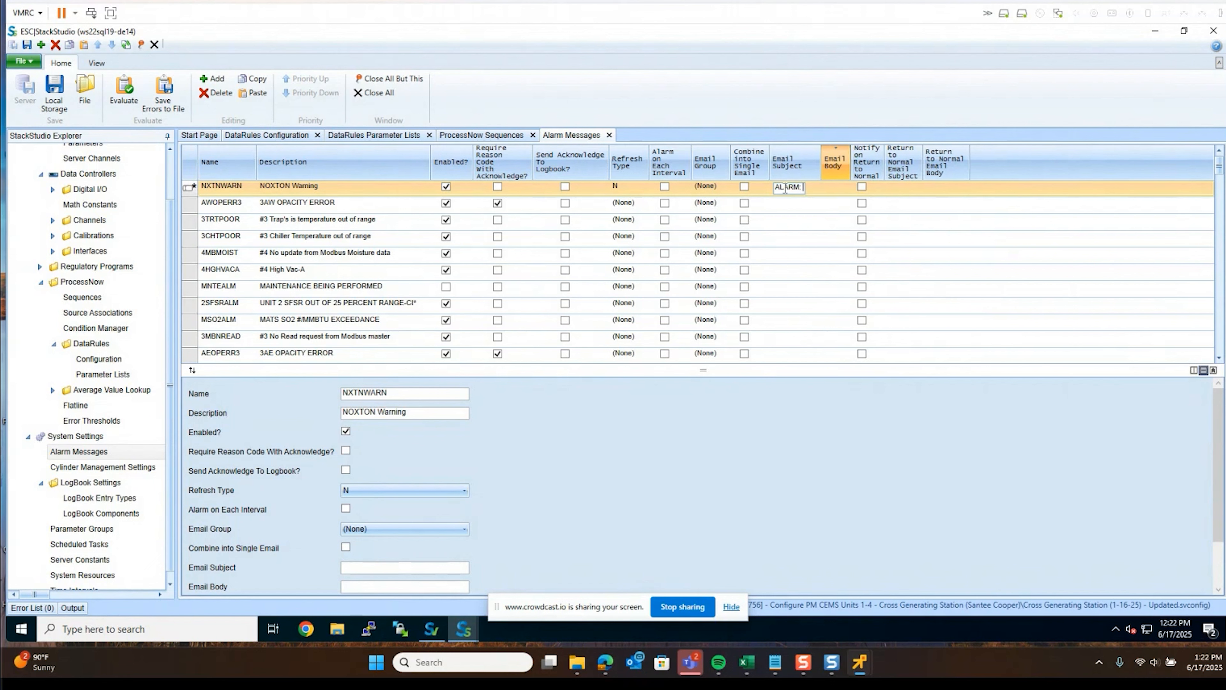
# Complete and commit the NXTNWARN email subject as 'ALARM: %A(%S:%P)'
pyautogui.write('%A')
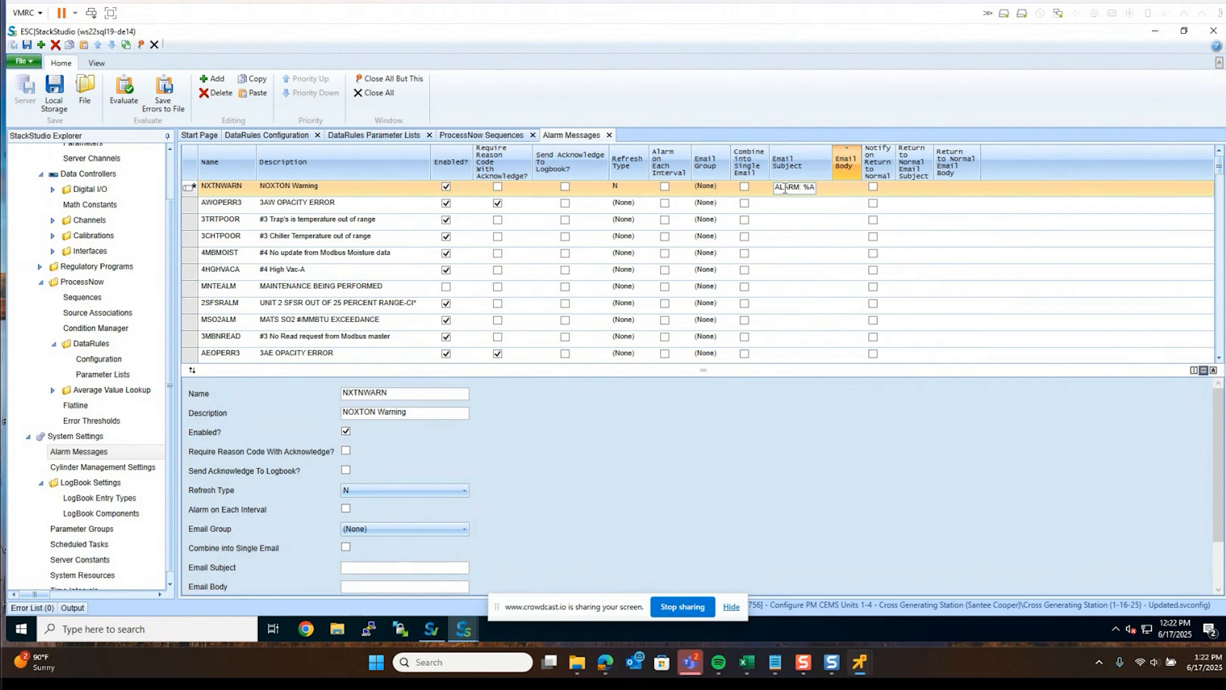
pyautogui.write('(')
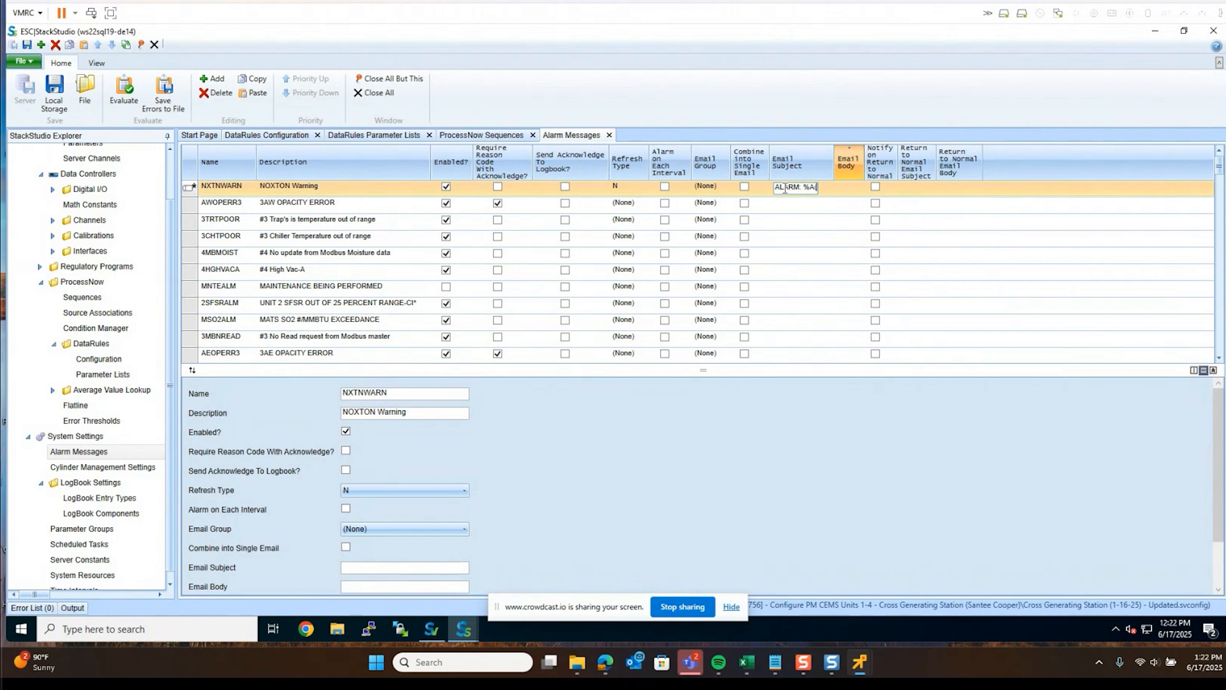
pyautogui.write('%S')
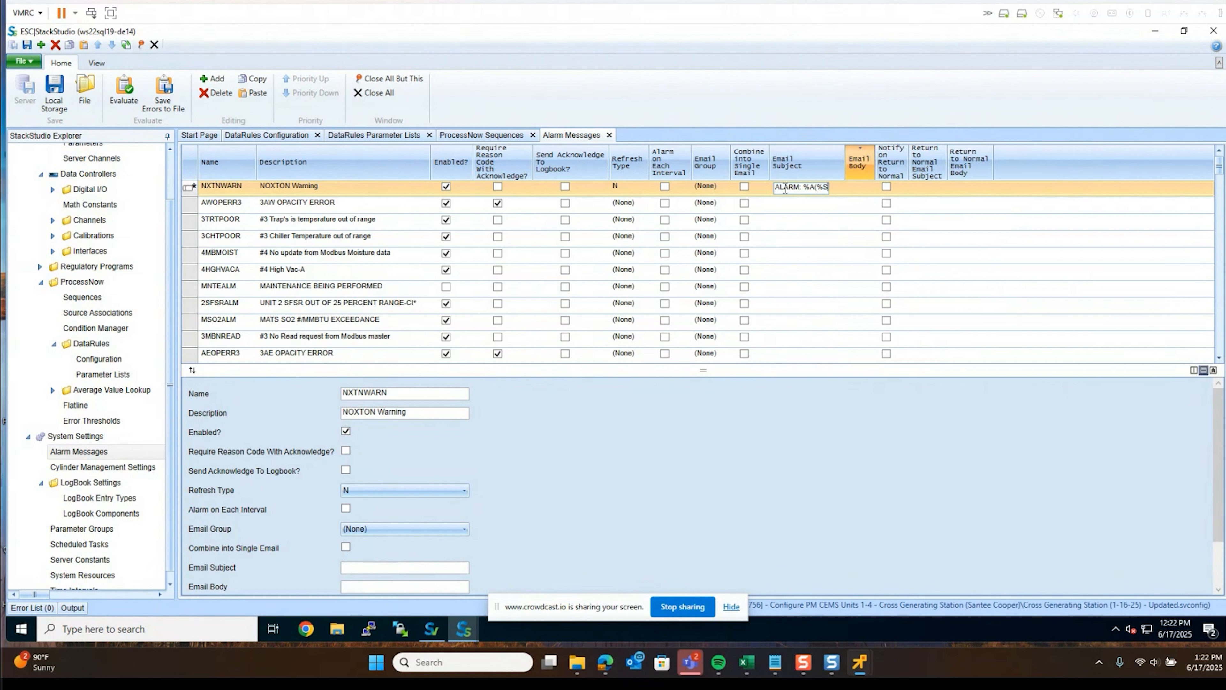
pyautogui.write(')')
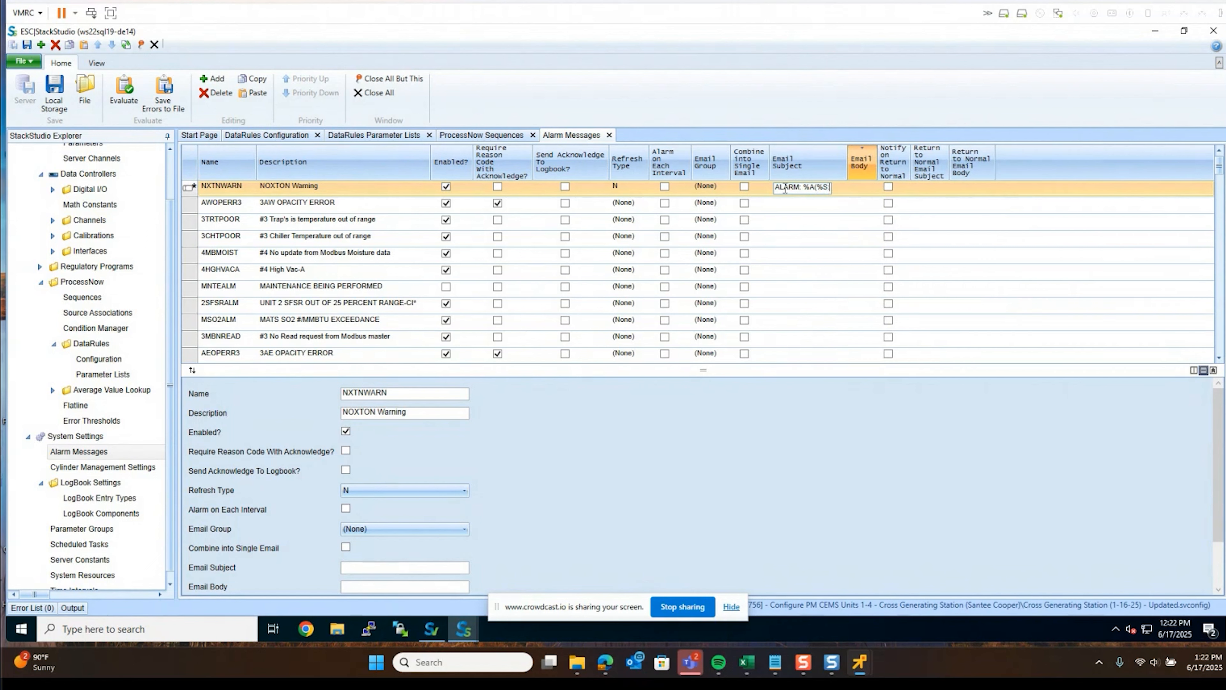
pyautogui.write('%P')
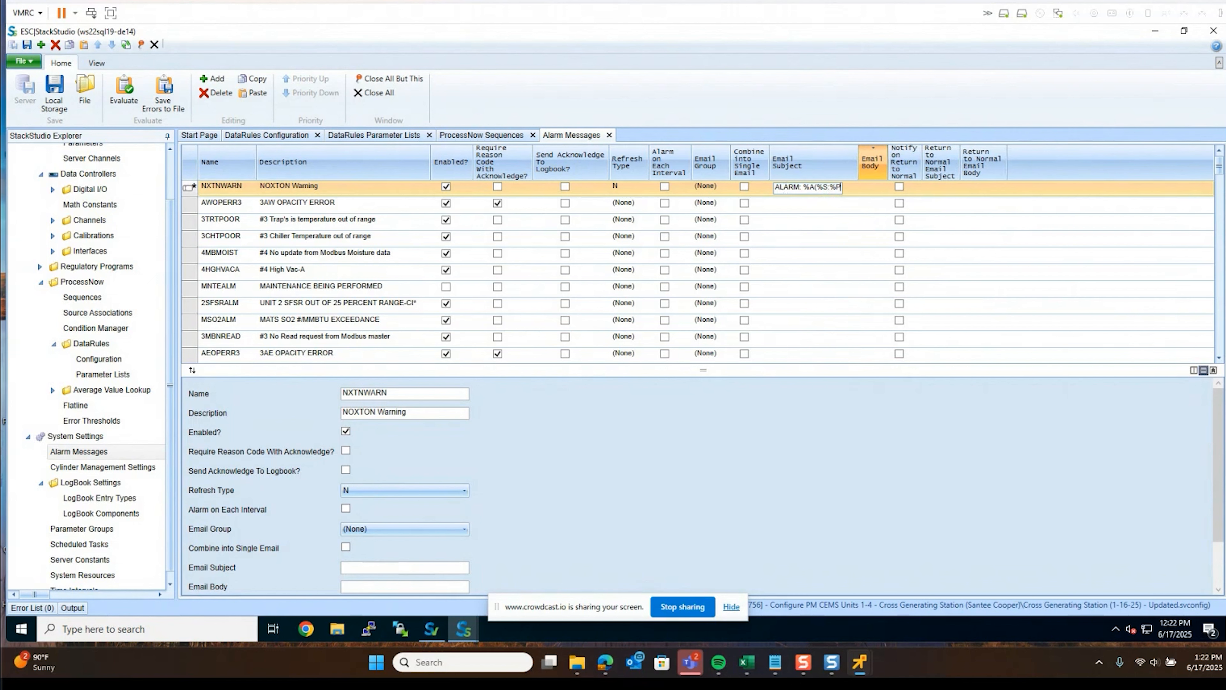
pyautogui.write(')')
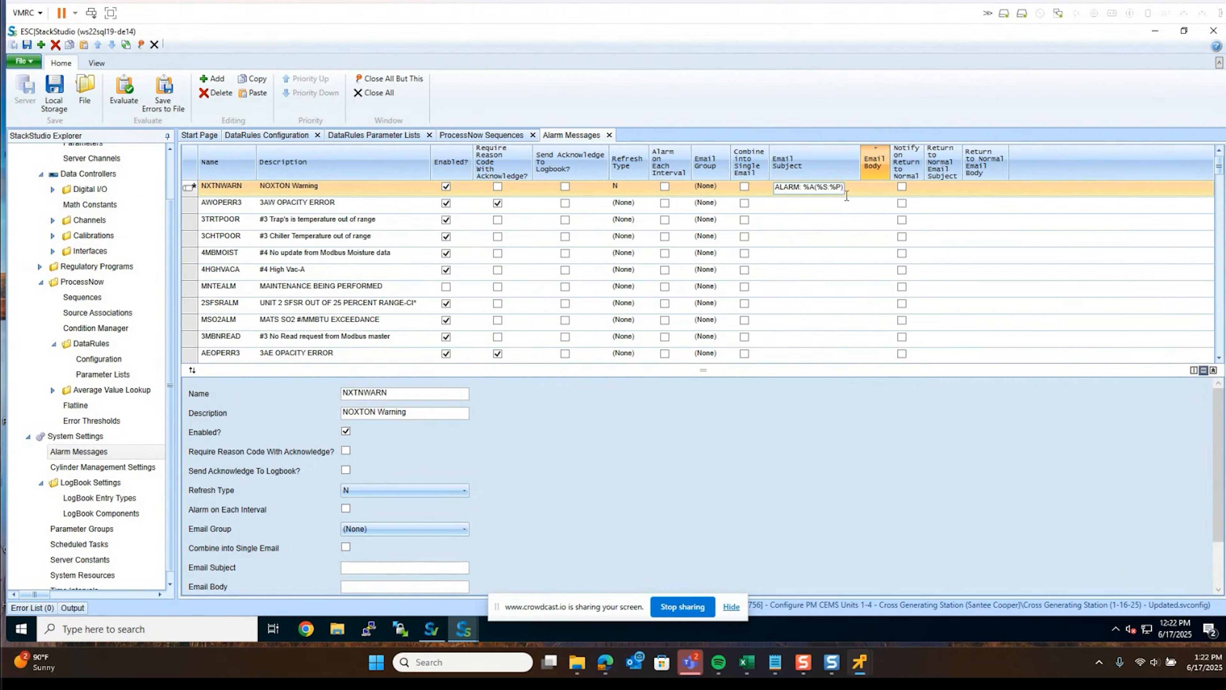
pyautogui.click(870, 192)
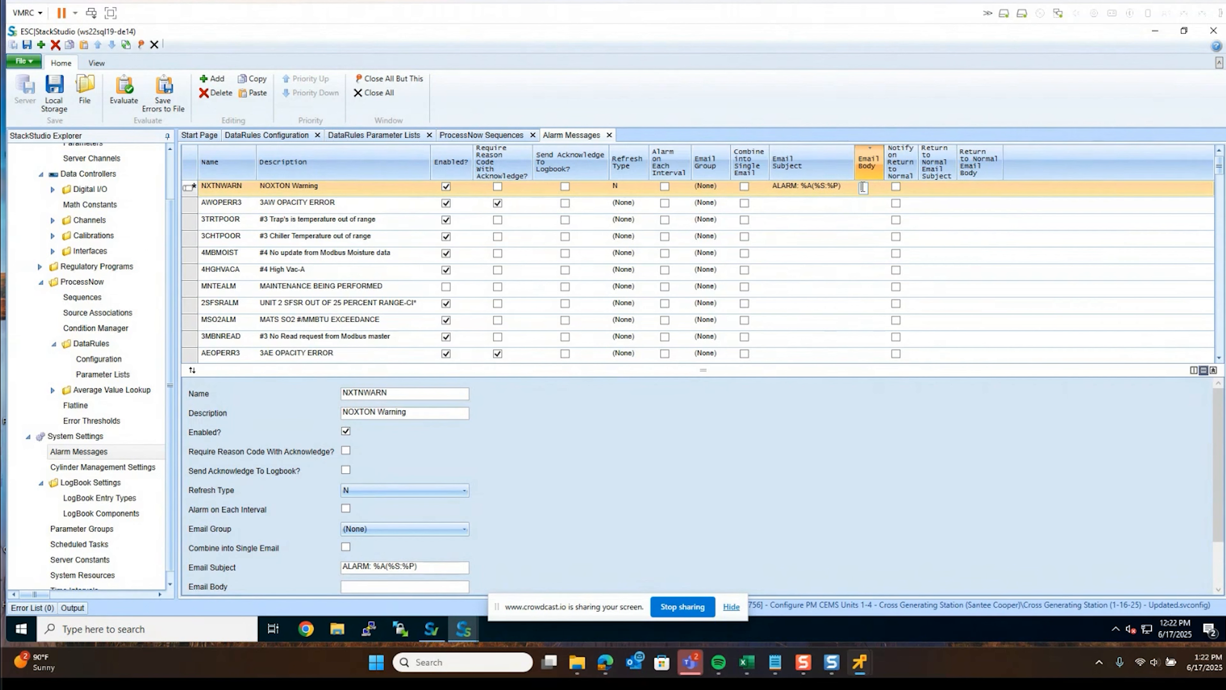
# Set the NXTNWARN email body to '%A(%S:%P) with a value of %V was tropped on %D on the %I interval', asking readers to check with a colleague
pyautogui.write('There')
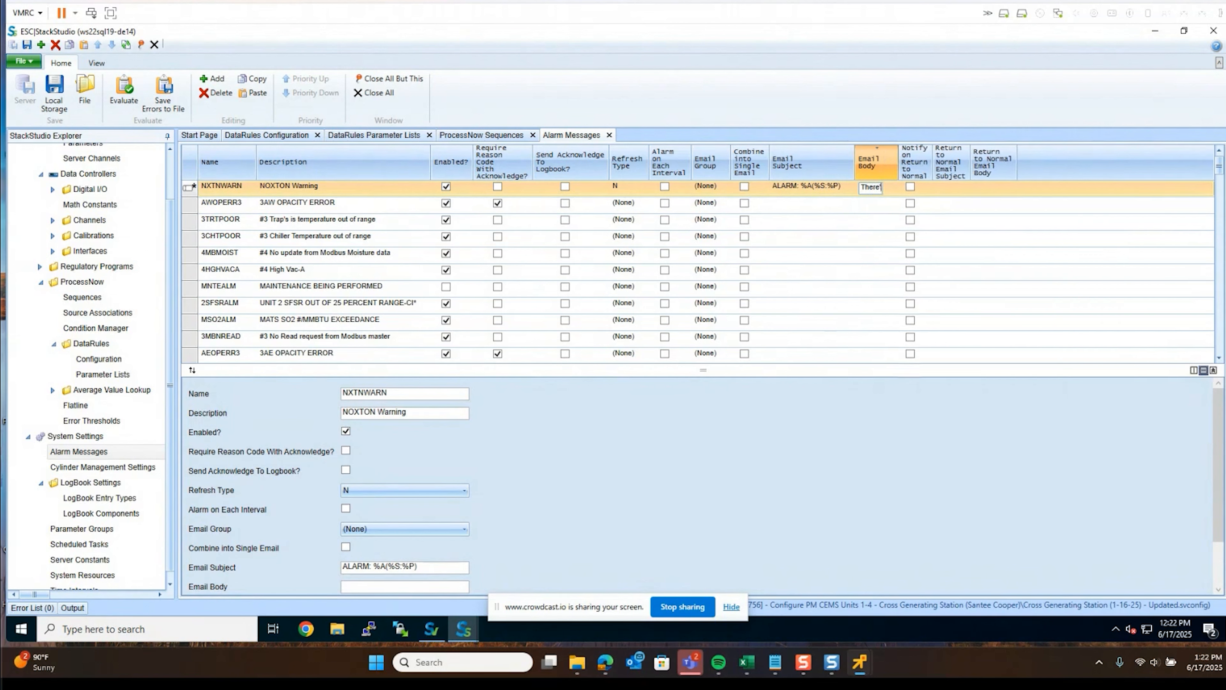
pyautogui.write("'s an a")
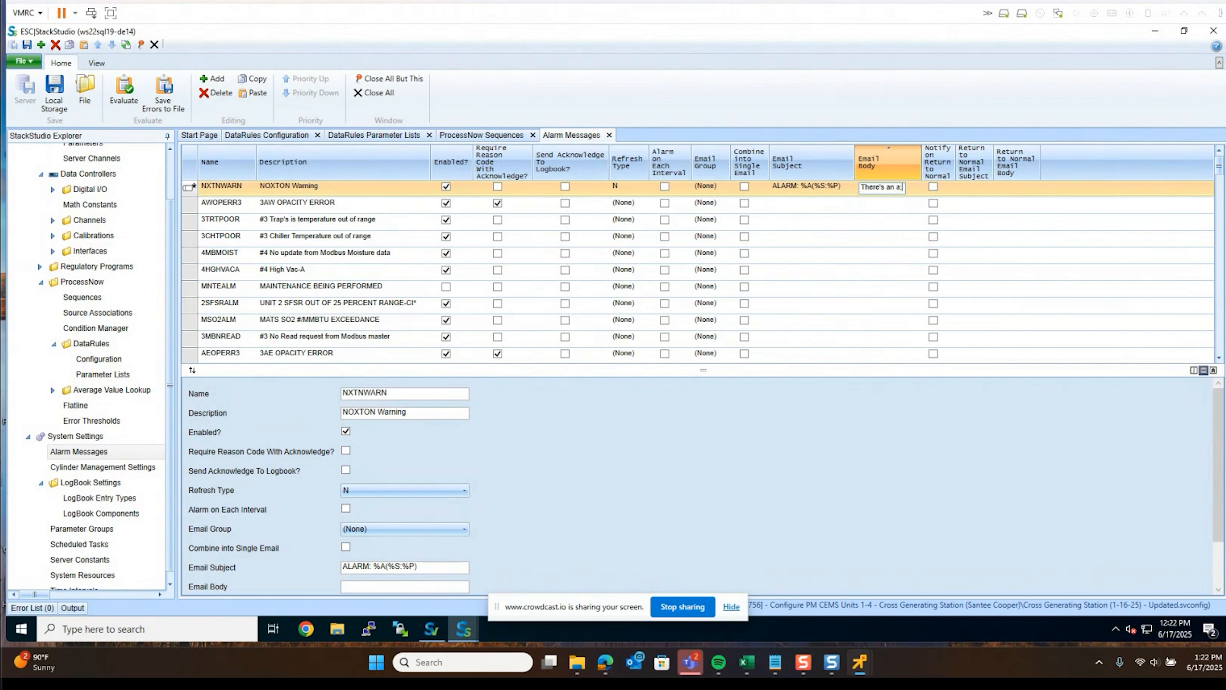
pyautogui.write('larm')
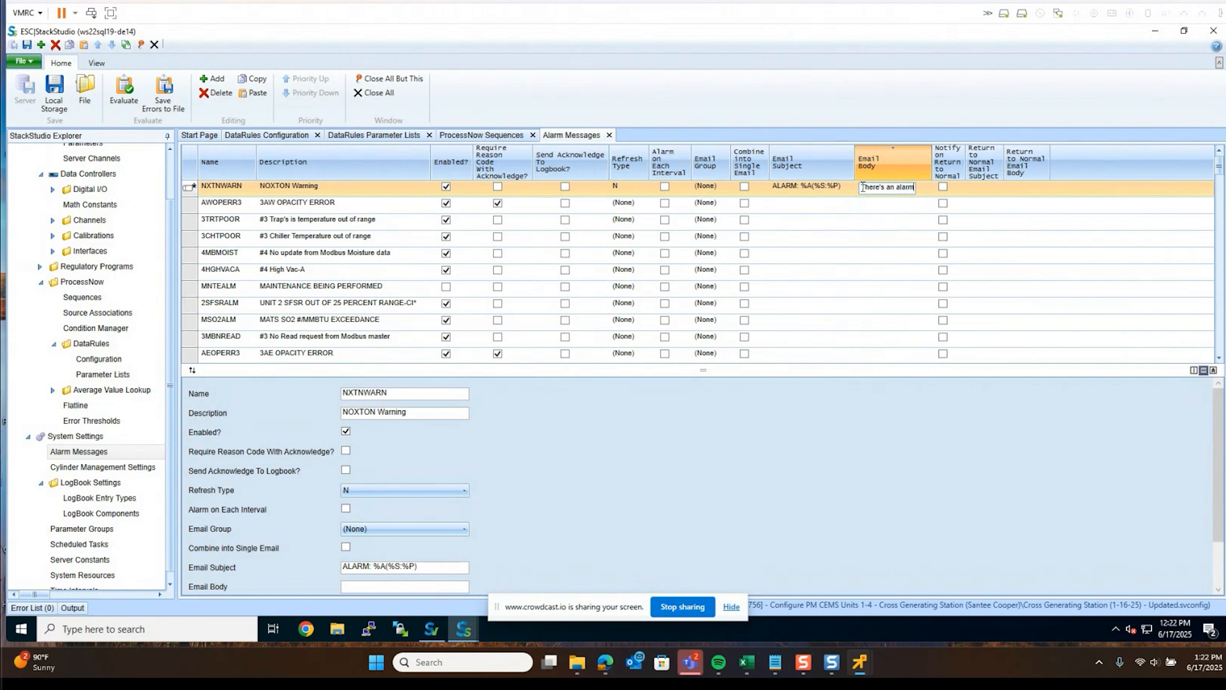
pyautogui.press('BackSpace')
pyautogui.press('BackSpace')
pyautogui.press('BackSpace')
pyautogui.press('BackSpace')
pyautogui.press('BackSpace')
pyautogui.press('BackSpace')
pyautogui.press('BackSpace')
pyautogui.press('BackSpace')
pyautogui.press('BackSpace')
pyautogui.press('BackSpace')
pyautogui.press('BackSpace')
pyautogui.press('BackSpace')
pyautogui.press('BackSpace')
pyautogui.press('BackSpace')
pyautogui.press('BackSpace')
pyautogui.press('BackSpace')
pyautogui.press('BackSpace')
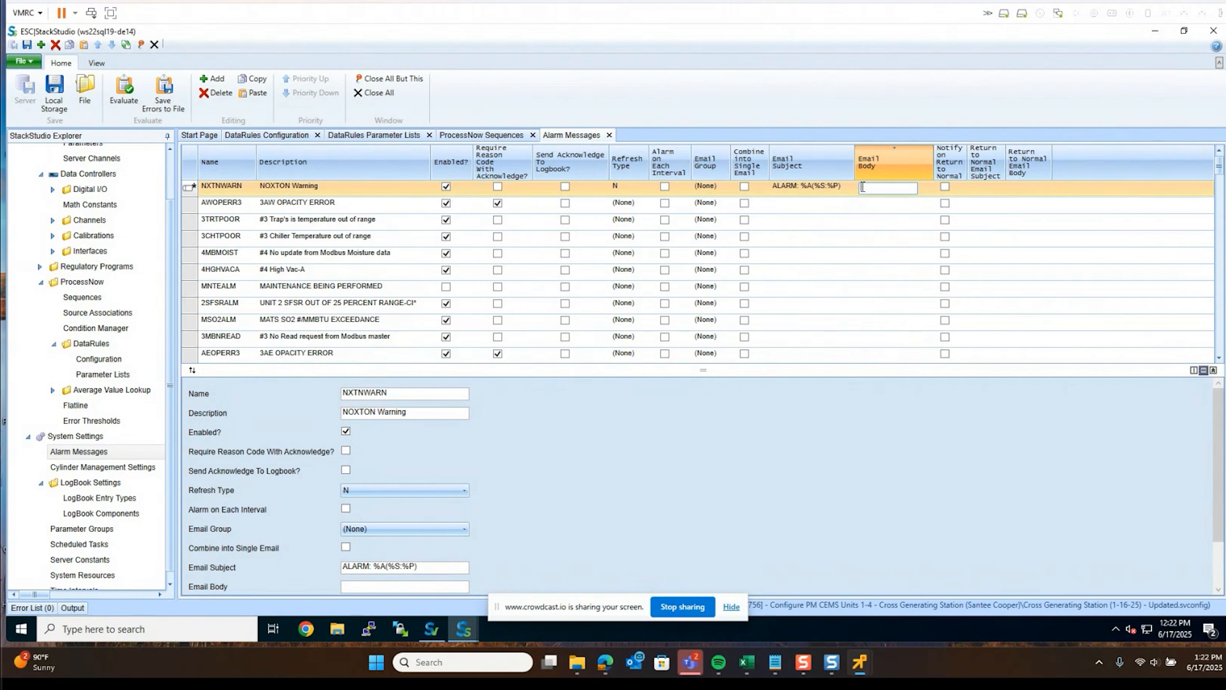
pyautogui.write('%A(%S:%P) with')
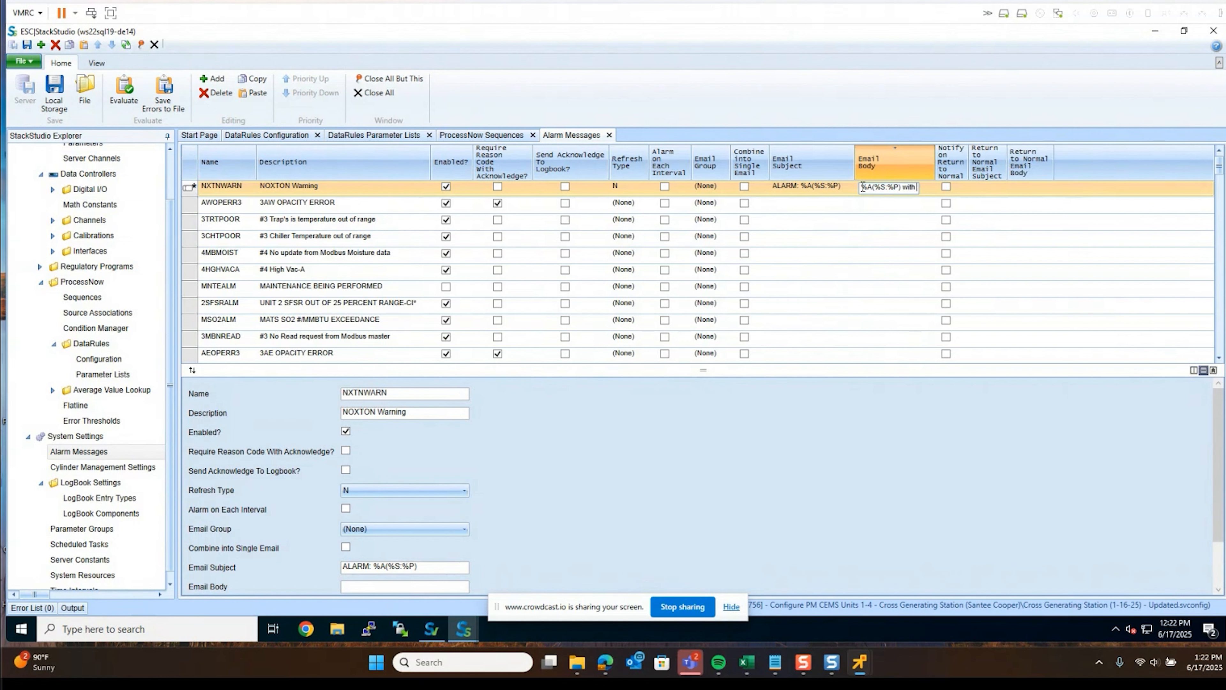
pyautogui.write(' a value of')
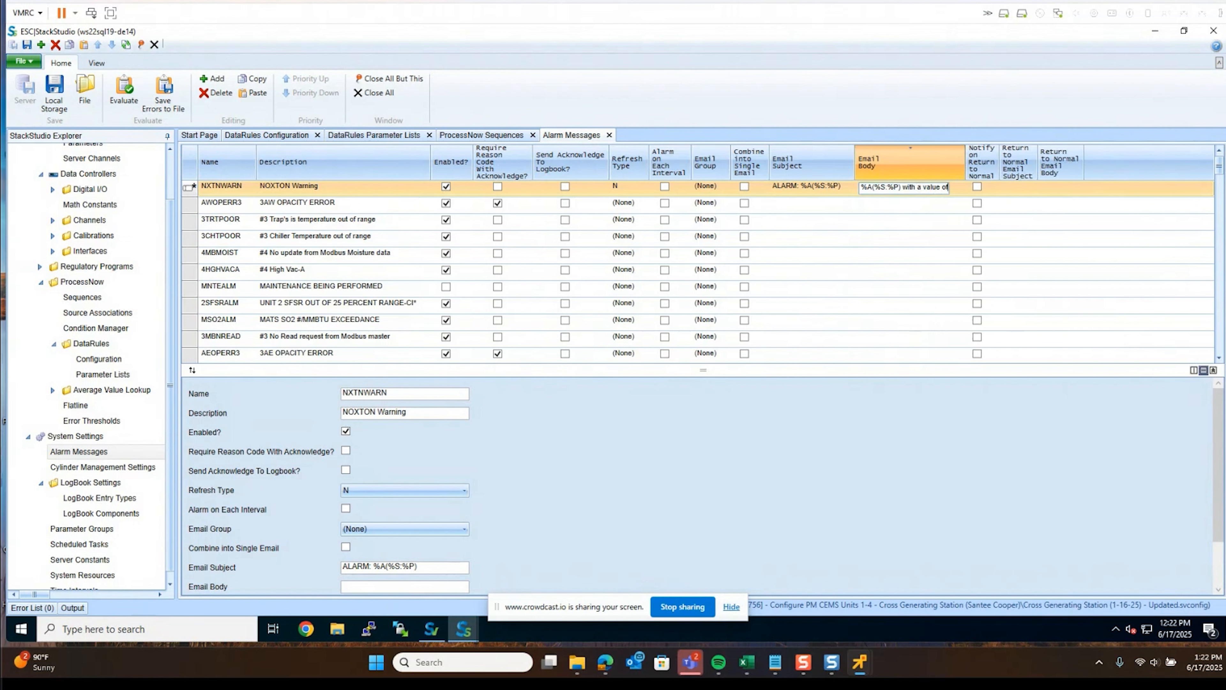
pyautogui.write(' %V')
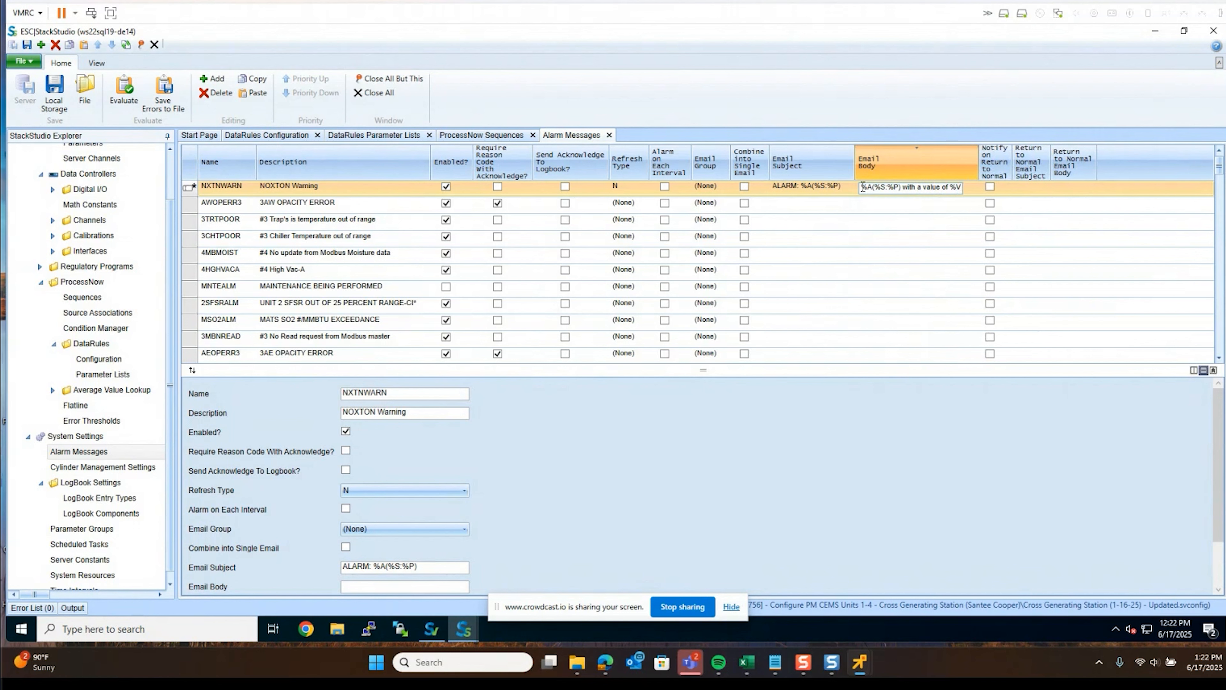
pyautogui.write(' was (')
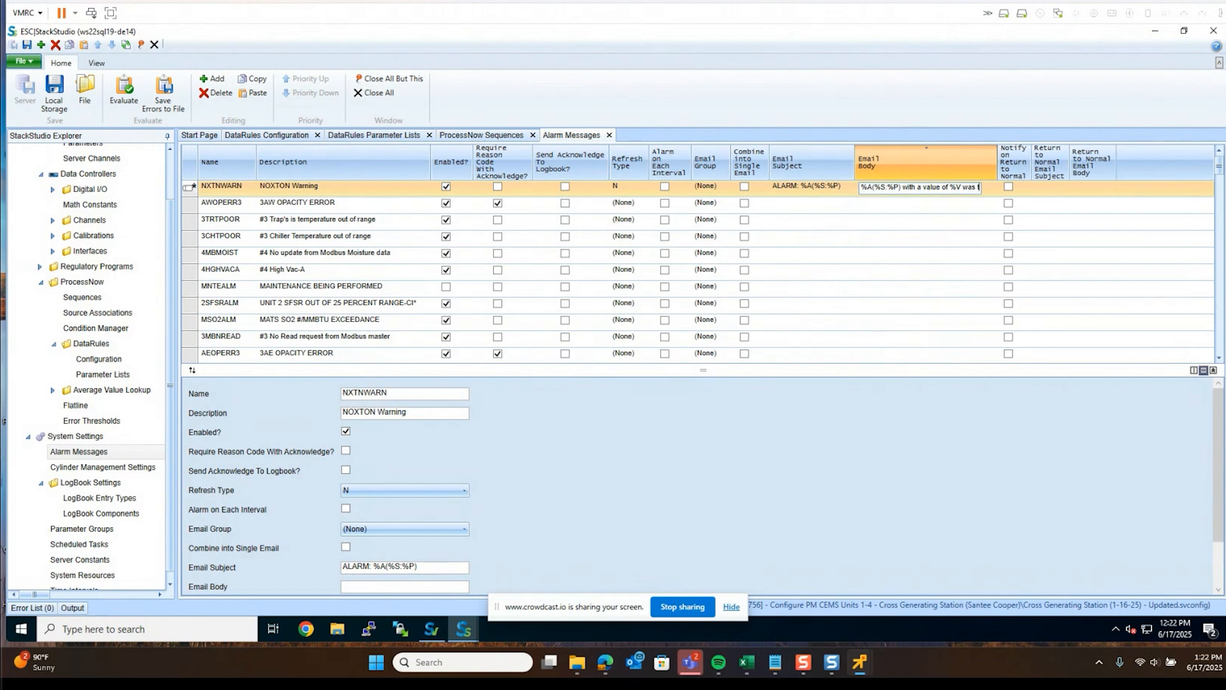
pyautogui.write('ropped')
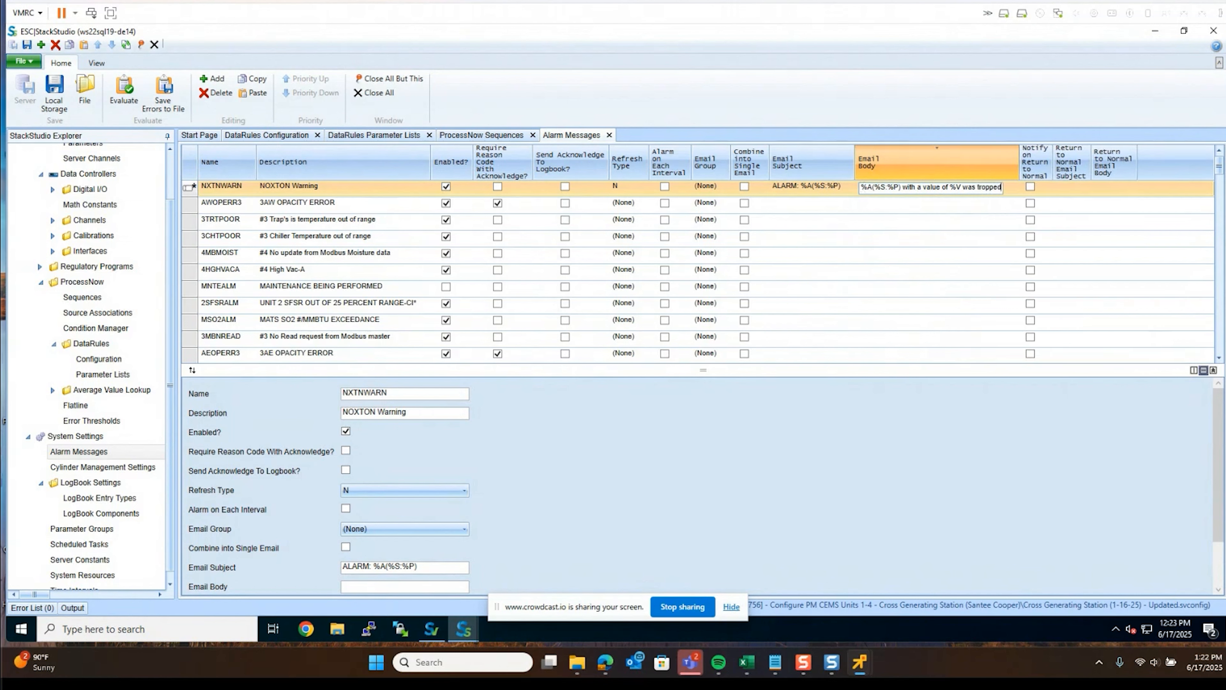
pyautogui.write(' on %')
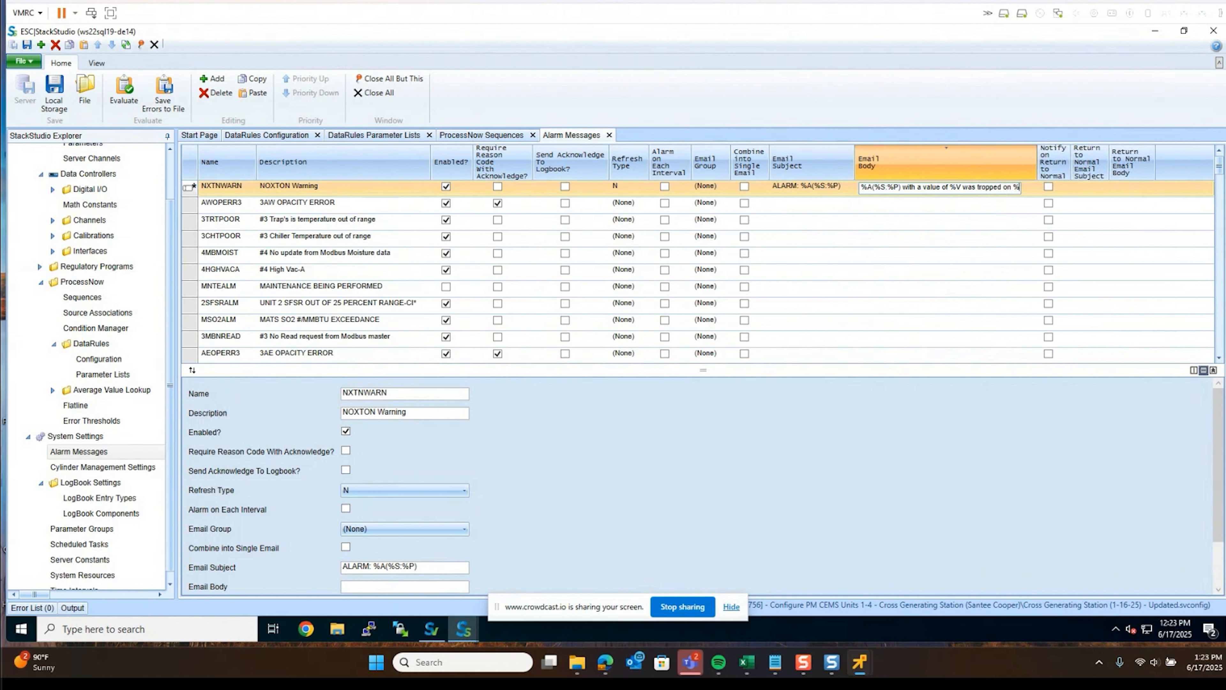
pyautogui.write('D')
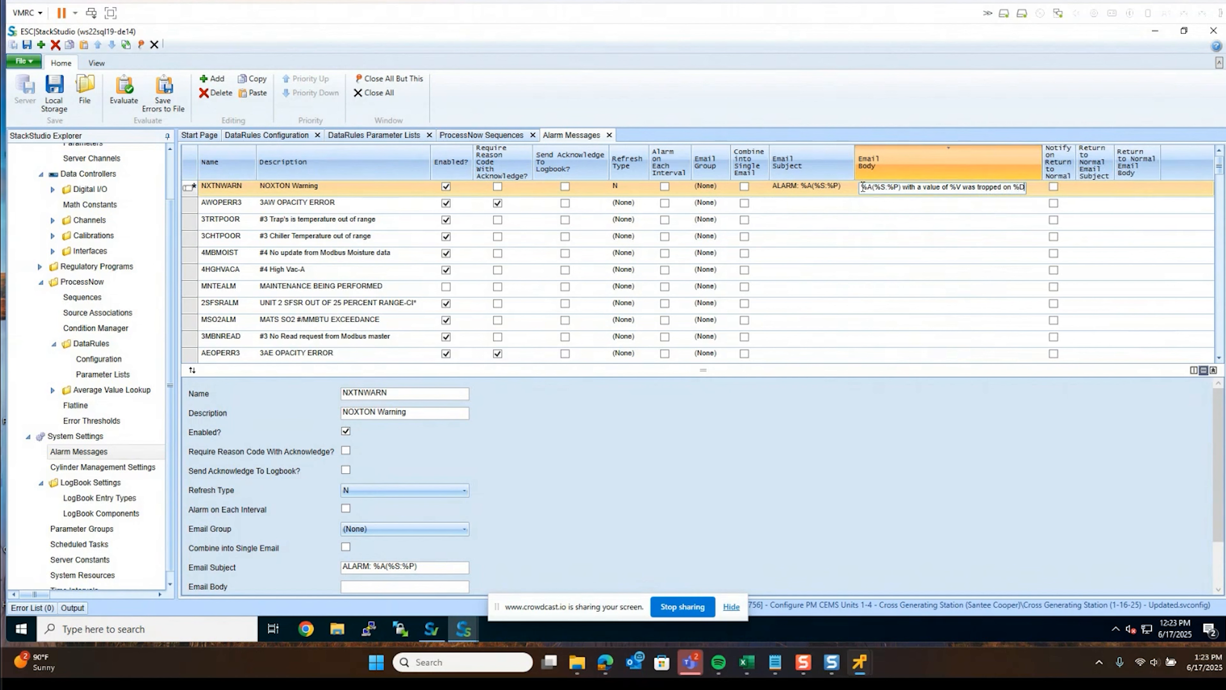
pyautogui.write(' on the')
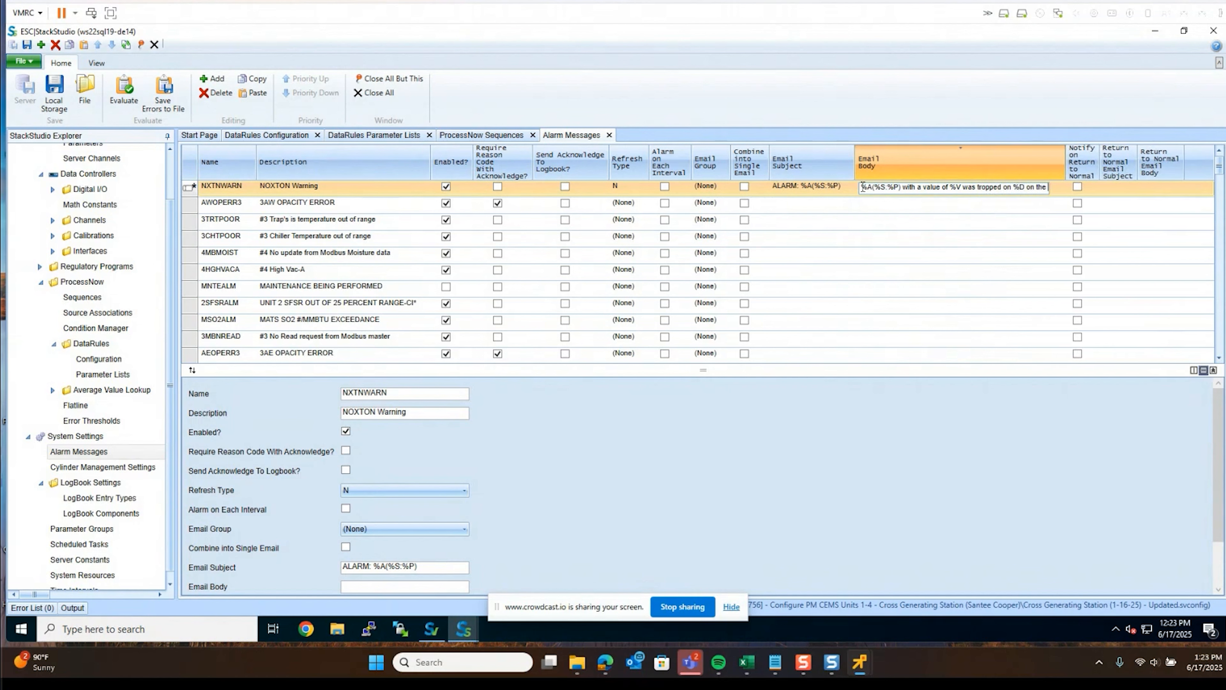
pyautogui.write(' %I')
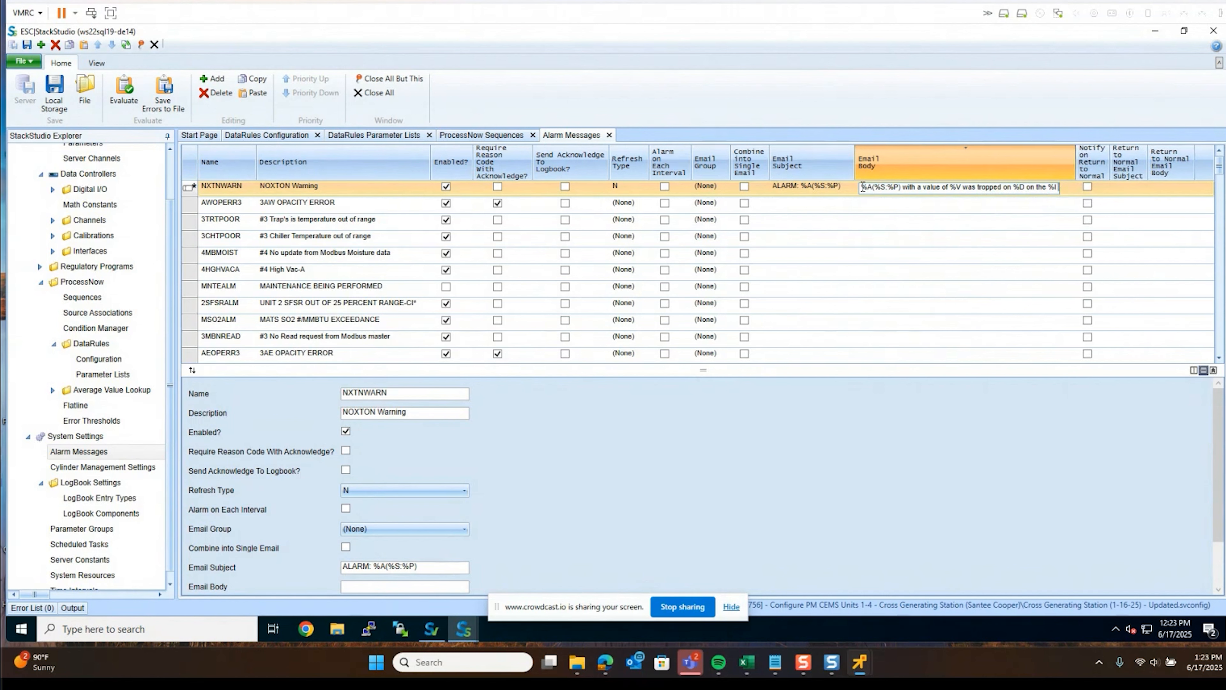
pyautogui.write(' interval,')
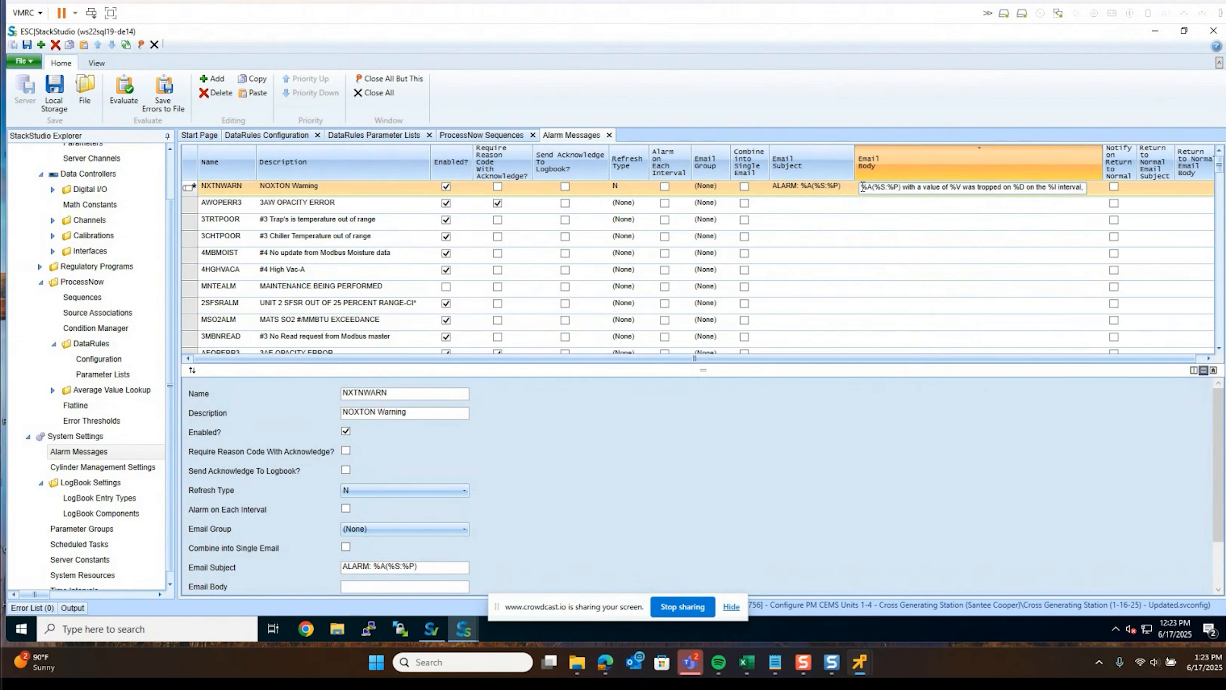
pyautogui.write(' please checvk w')
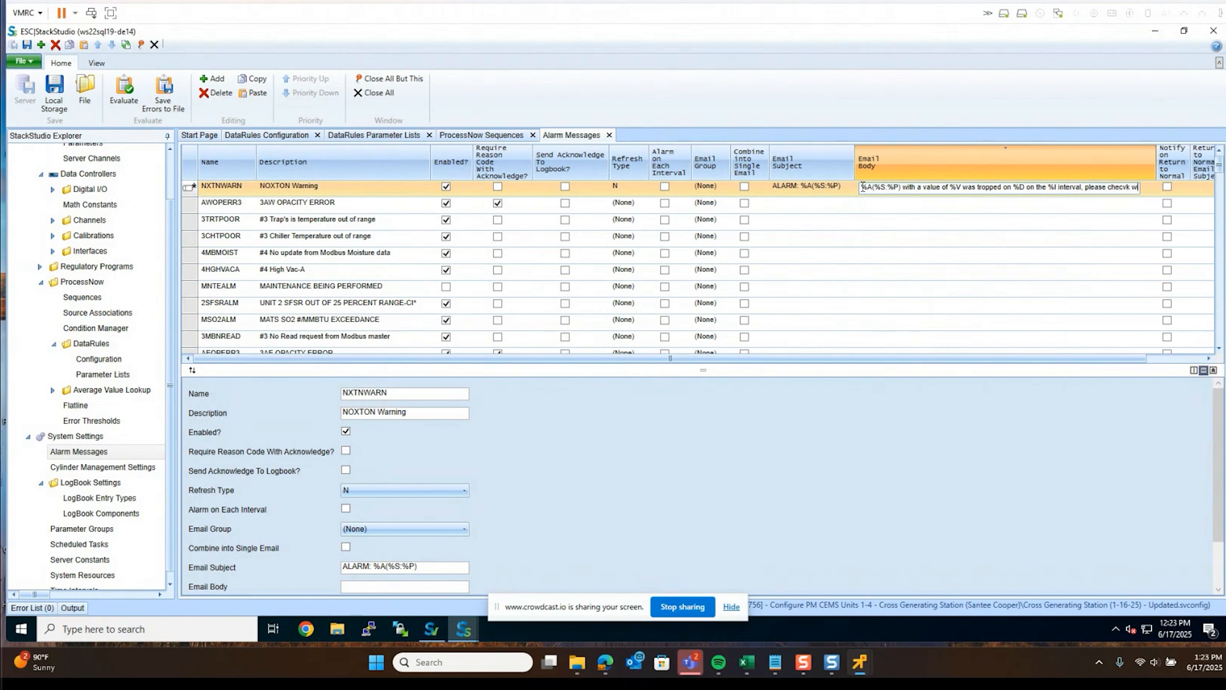
pyautogui.press('BackSpace')
pyautogui.press('BackSpace')
pyautogui.press('BackSpace')
pyautogui.press('BackSpace')
pyautogui.write('k with Ma')
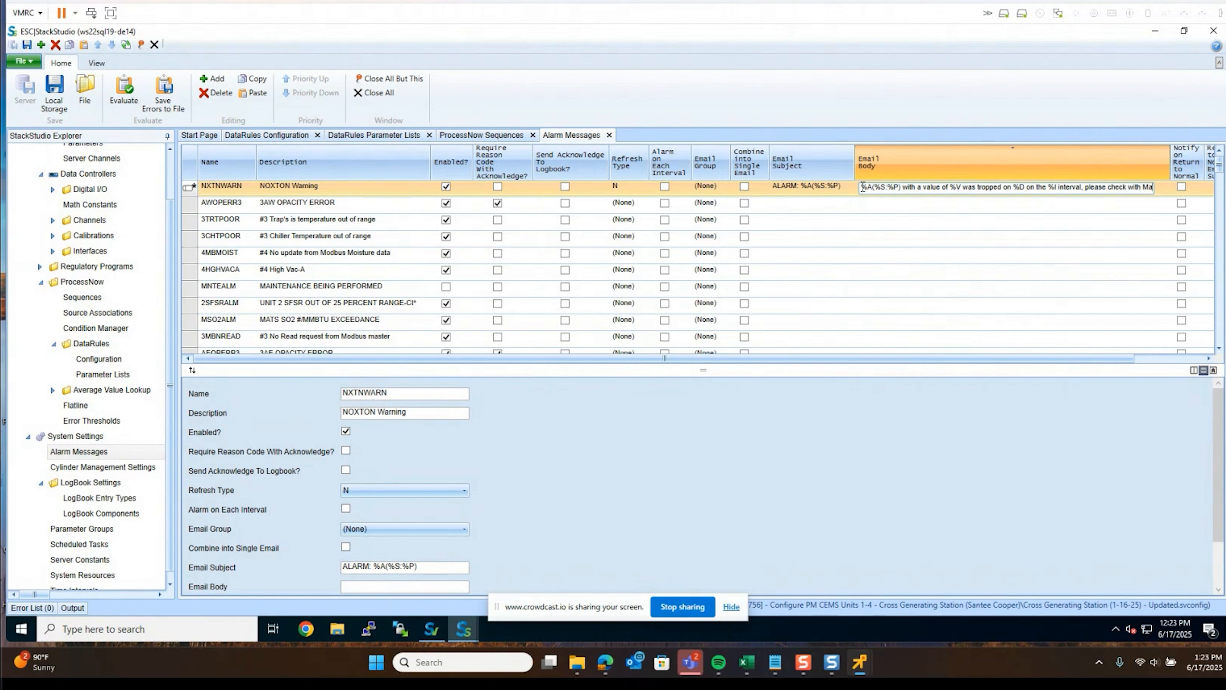
pyautogui.write('rc')
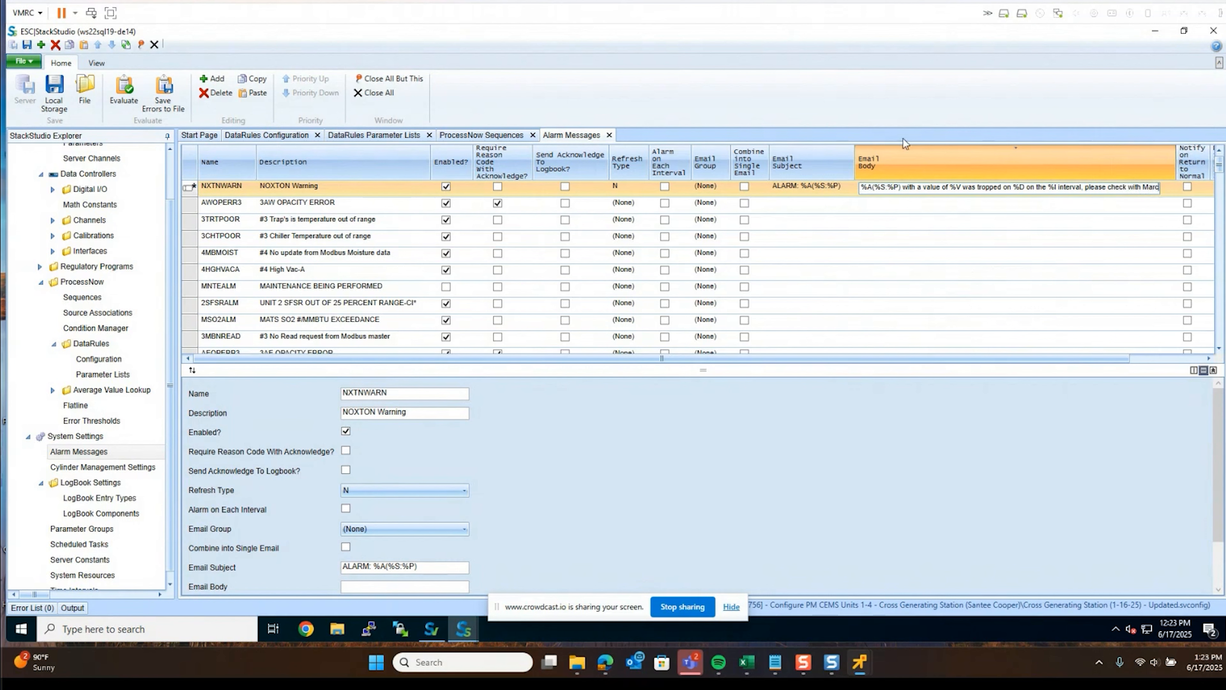
pyautogui.click(1132, 201)
pyautogui.click(1128, 188)
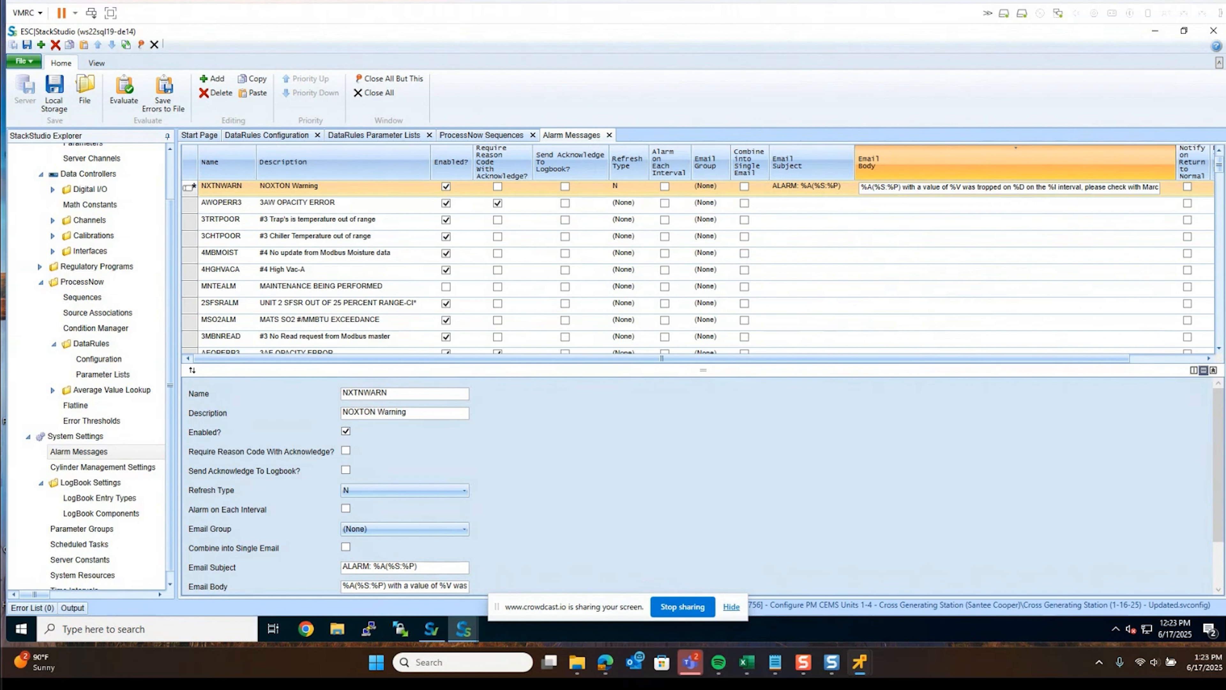
pyautogui.moveTo(420, 354); pyautogui.dragTo(693, 363)
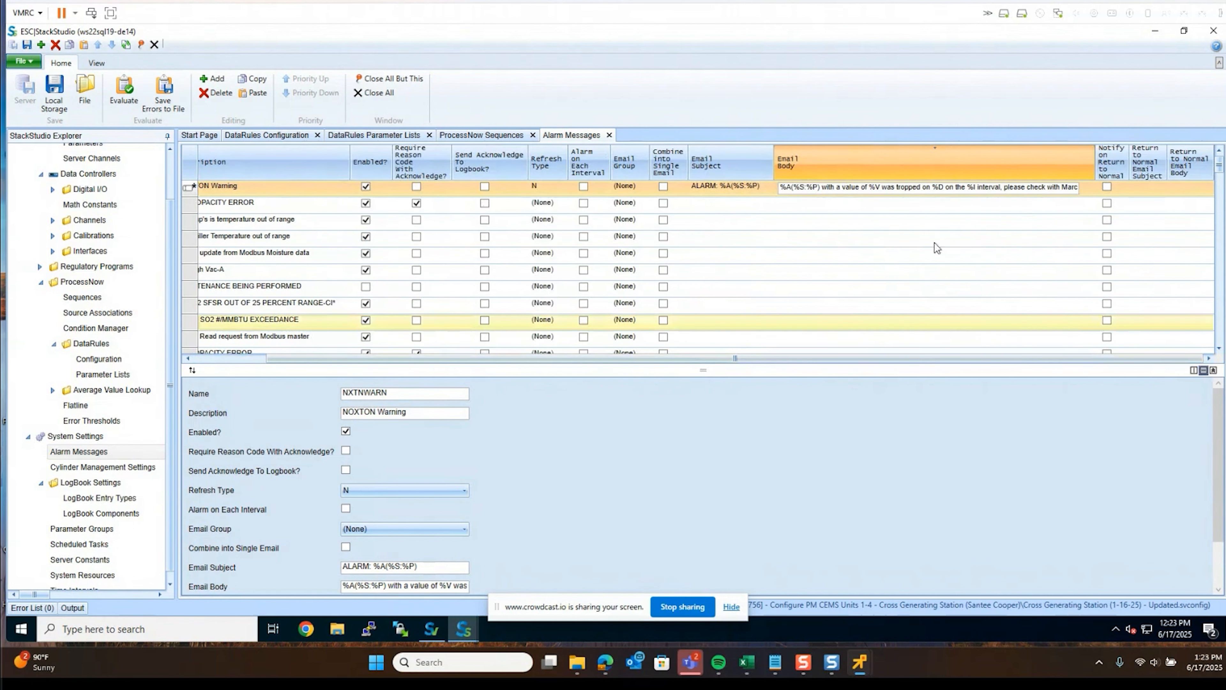
# Enable Notify on Return to Normal with email subject 'ALARM %A has returned to normal'
pyautogui.click(1107, 189)
pyautogui.click(1150, 192)
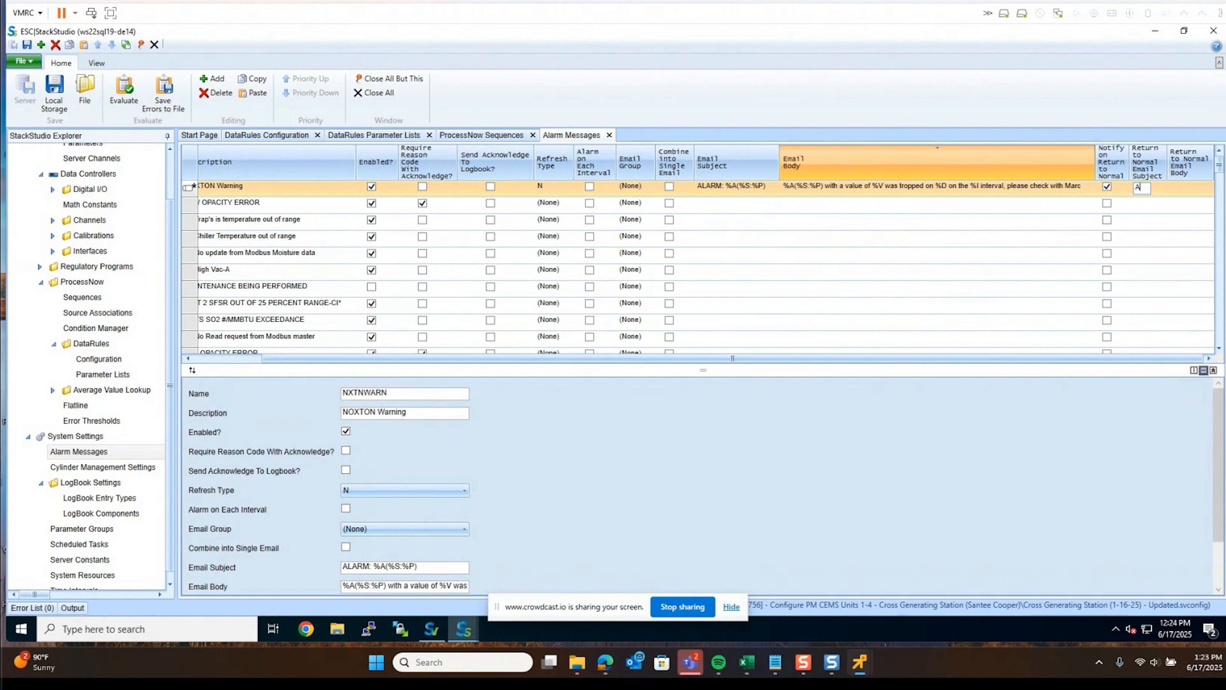
pyautogui.write('ALARM')
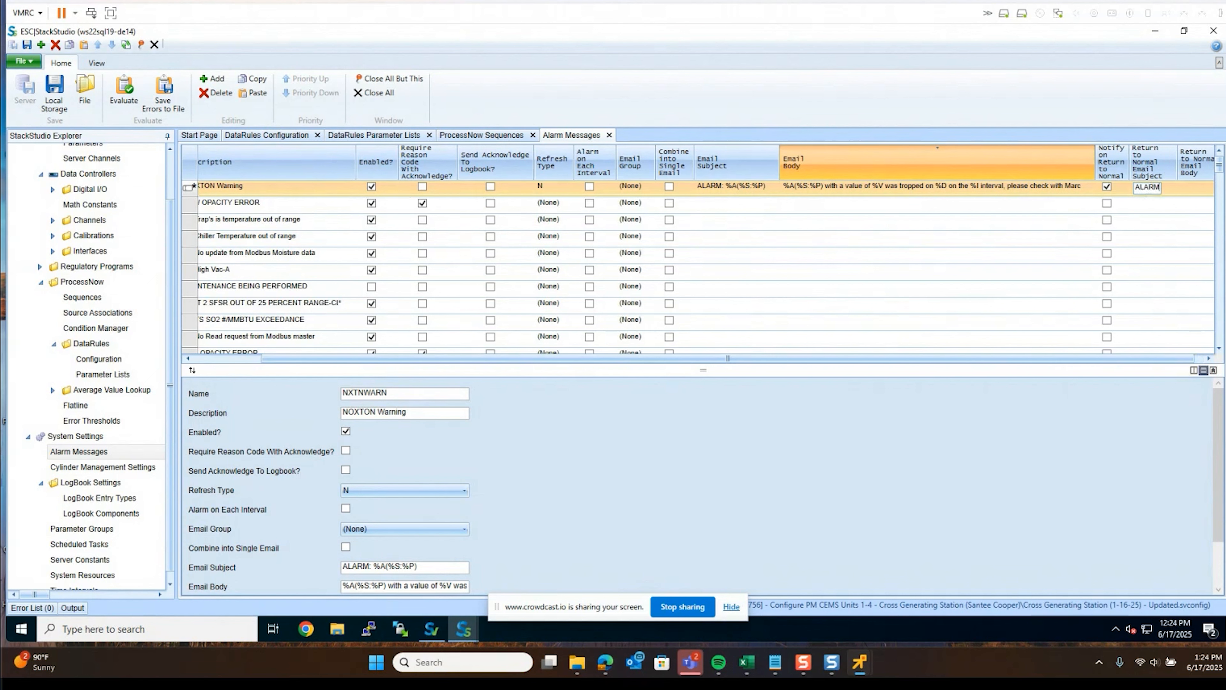
pyautogui.write(' %A')
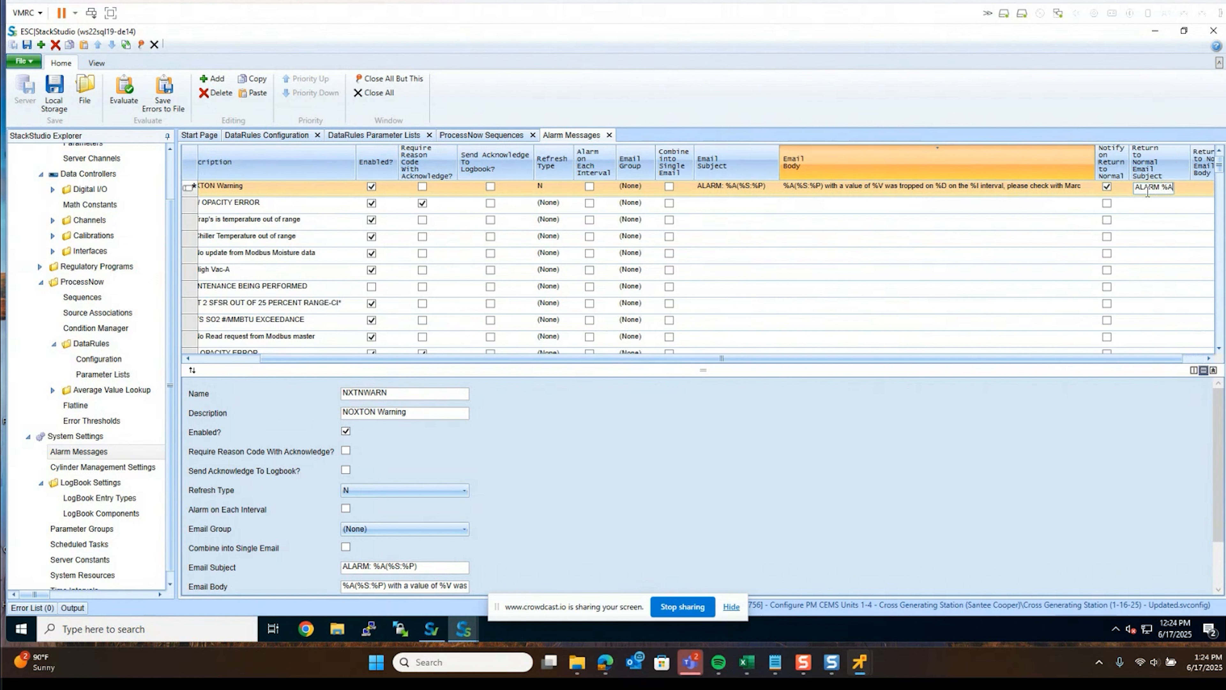
pyautogui.write(' has')
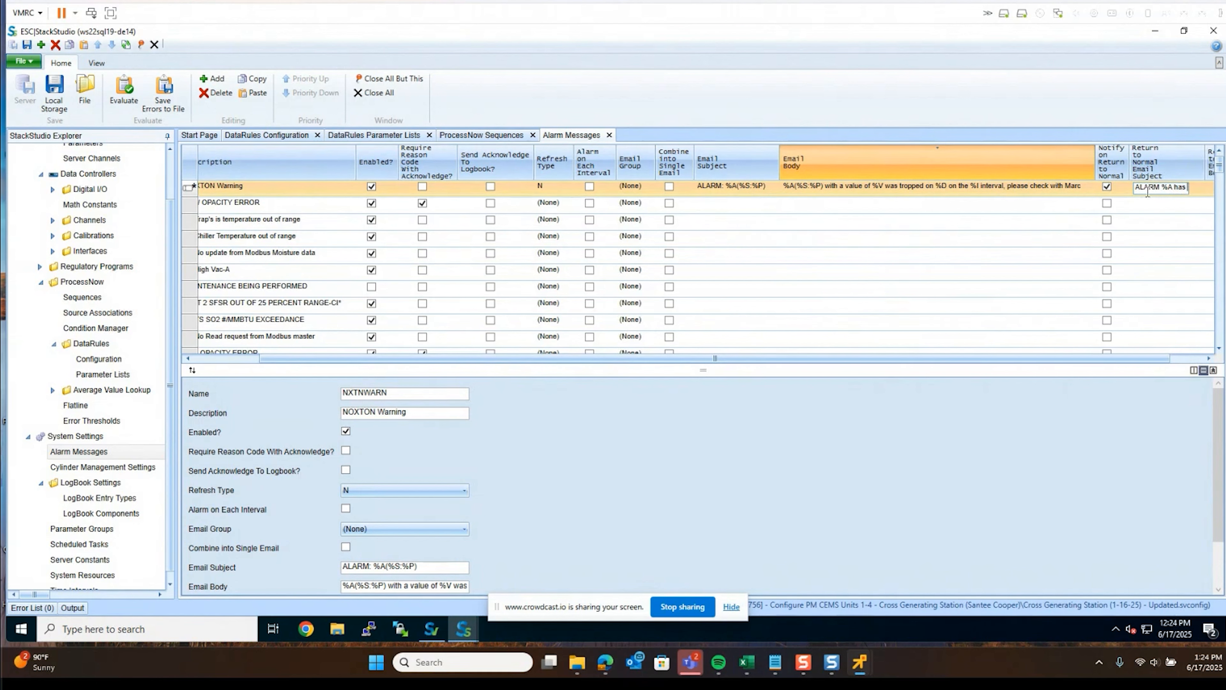
pyautogui.write(' returned to normal')
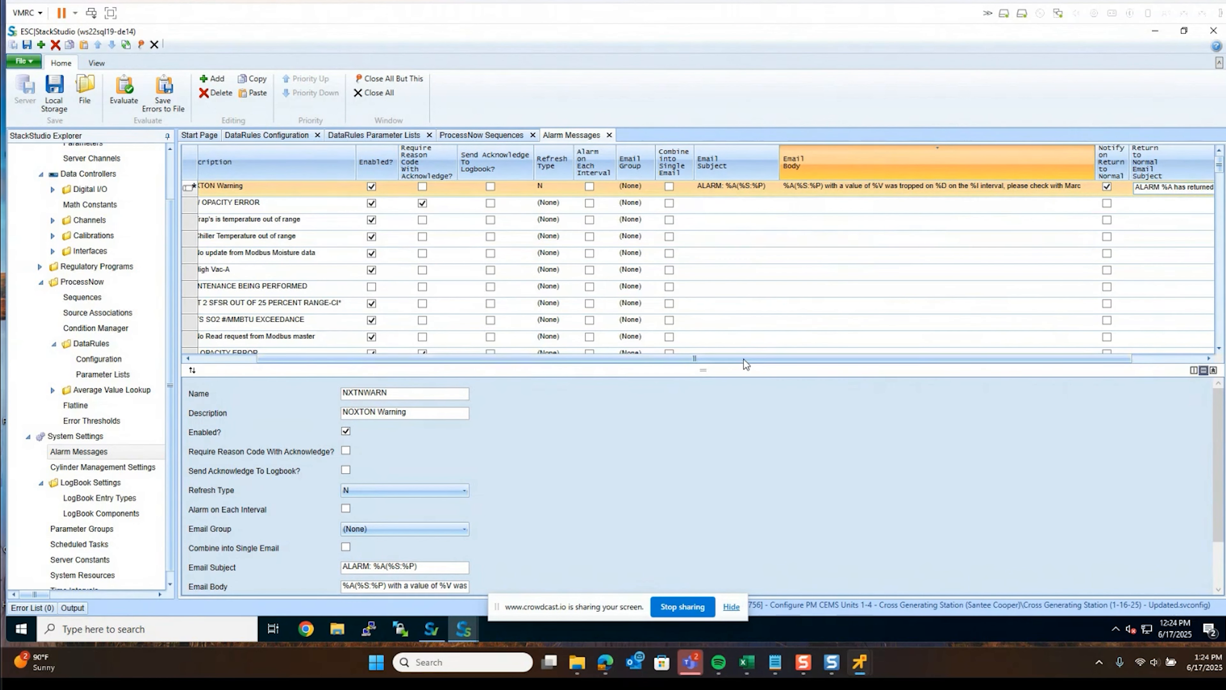
pyautogui.moveTo(743, 359); pyautogui.dragTo(820, 360)
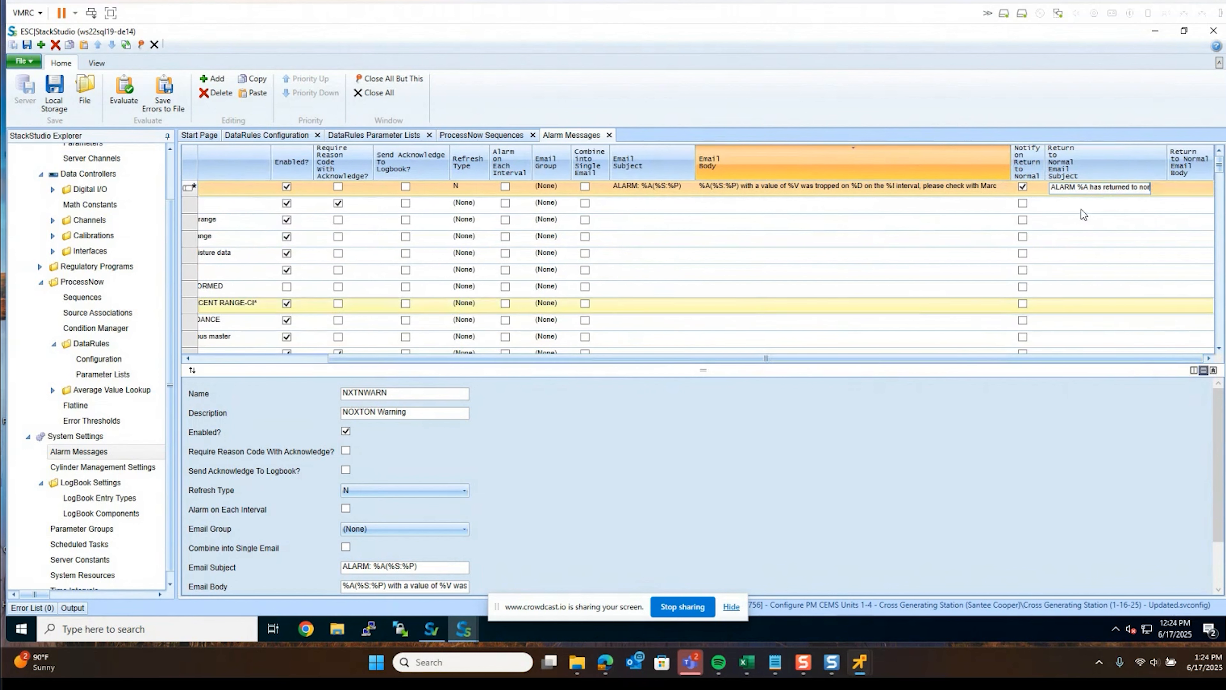
pyautogui.write('mal')
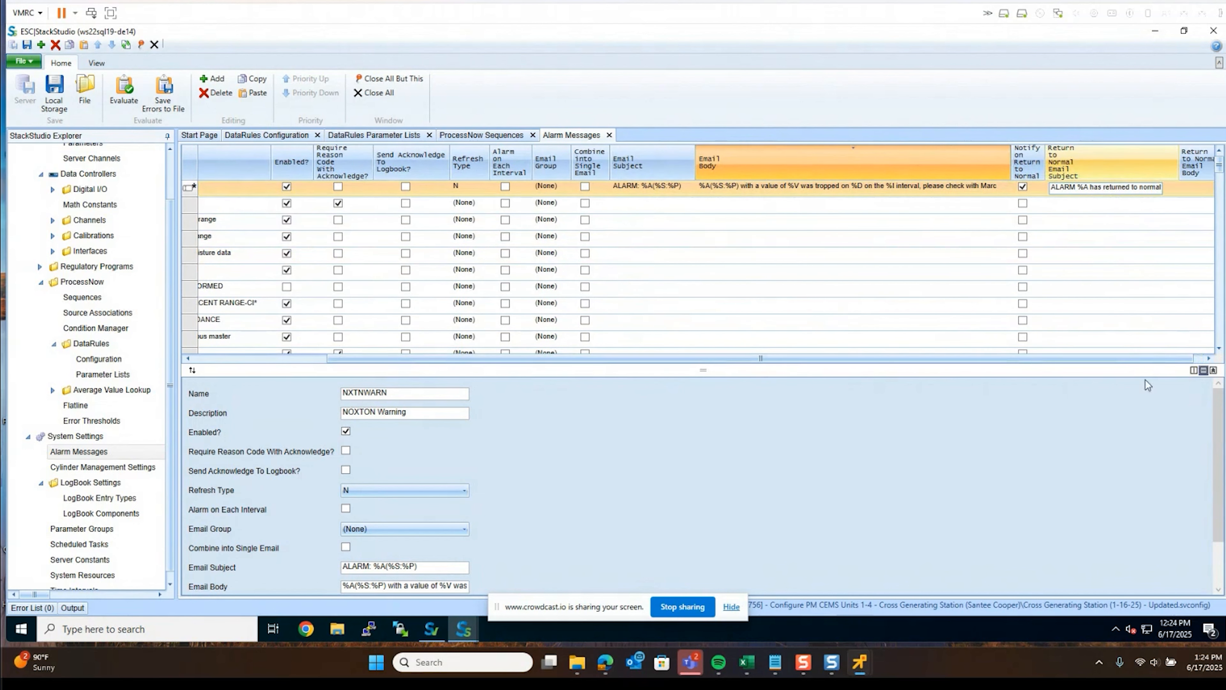
pyautogui.moveTo(1160, 353); pyautogui.dragTo(1208, 357)
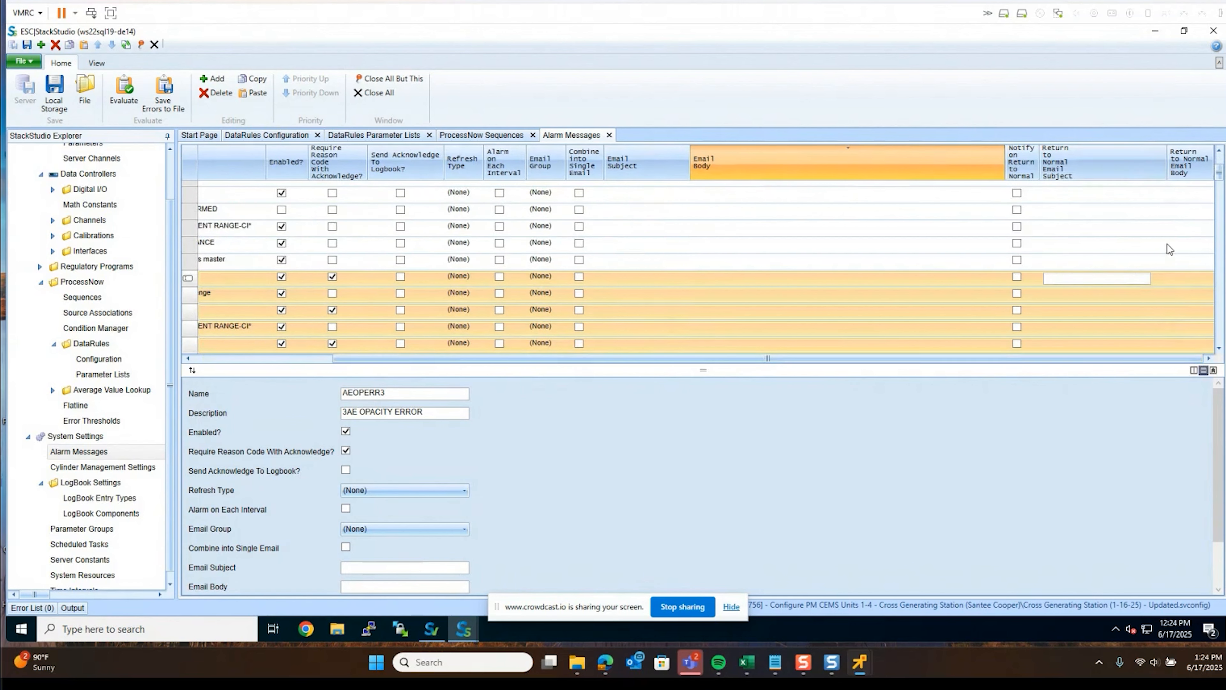
pyautogui.scroll(2, 1122, 237)
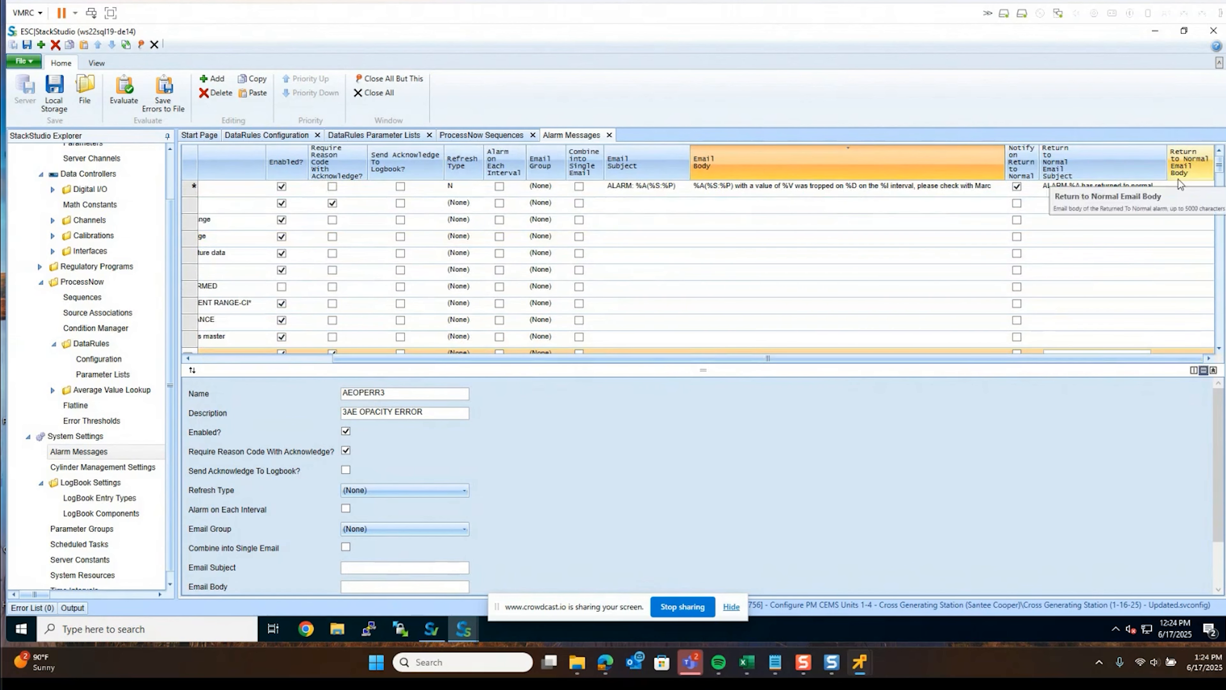
# Set the return-to-normal email body to 'ALARM %A has returned to normal'
pyautogui.click(1178, 187)
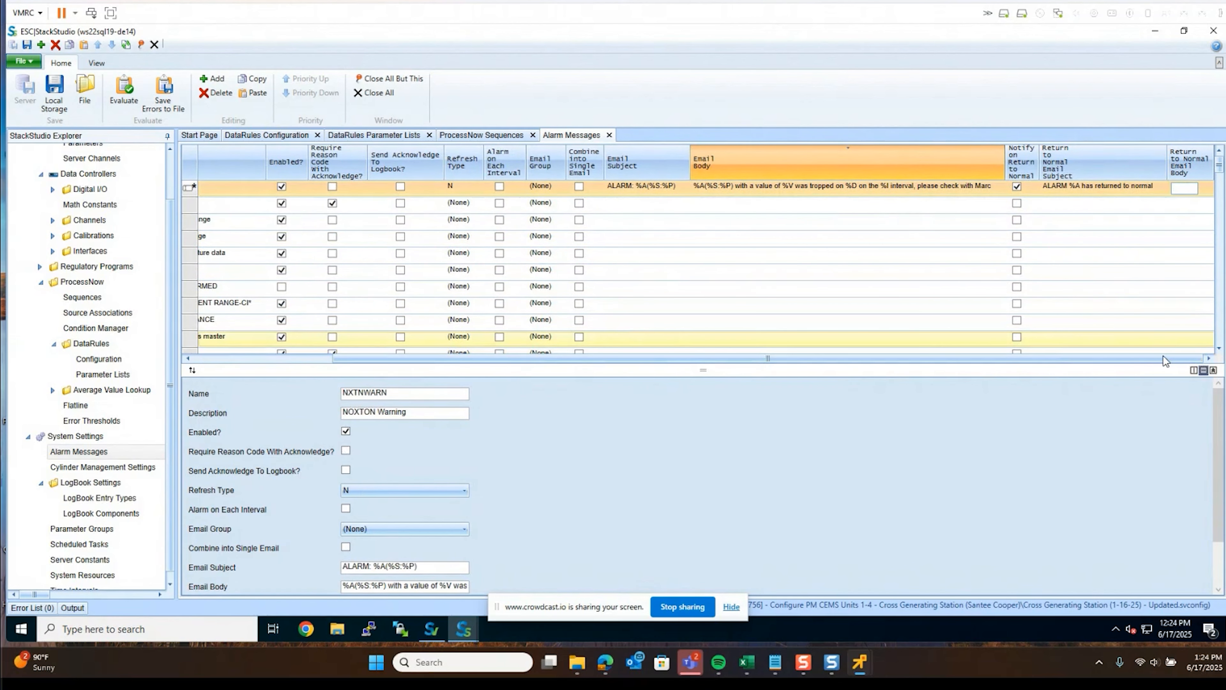
pyautogui.write('AL')
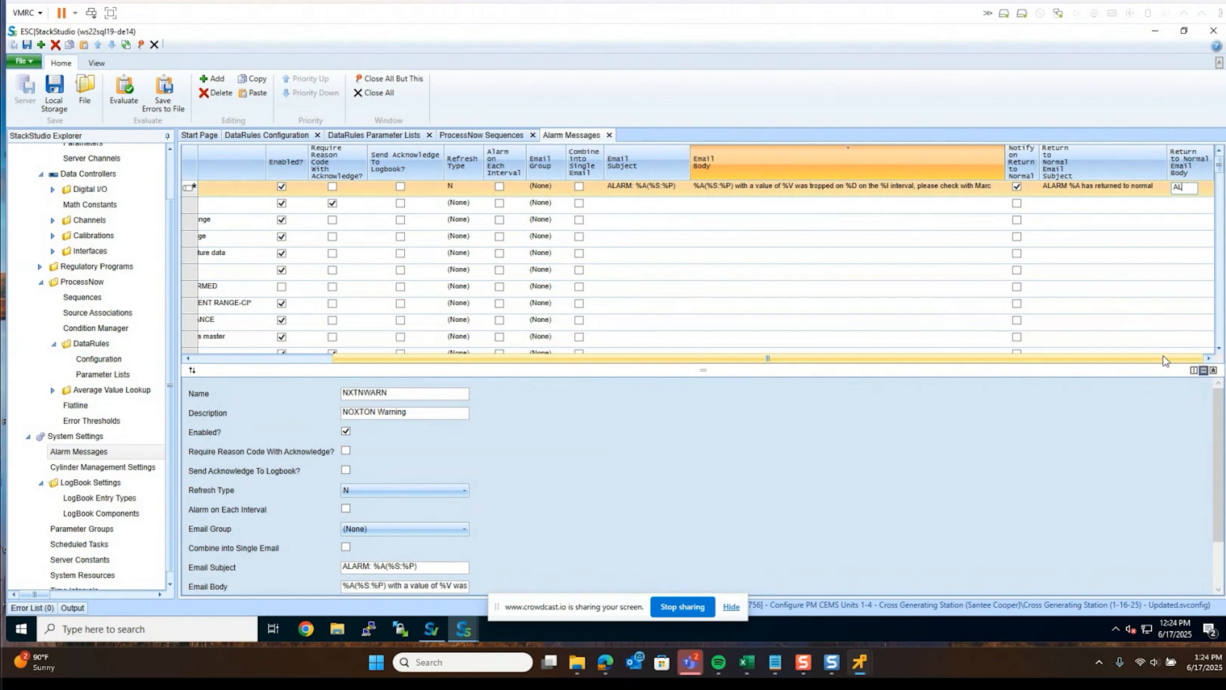
pyautogui.write('ARM %A has returned to normal')
pyautogui.click(1160, 357)
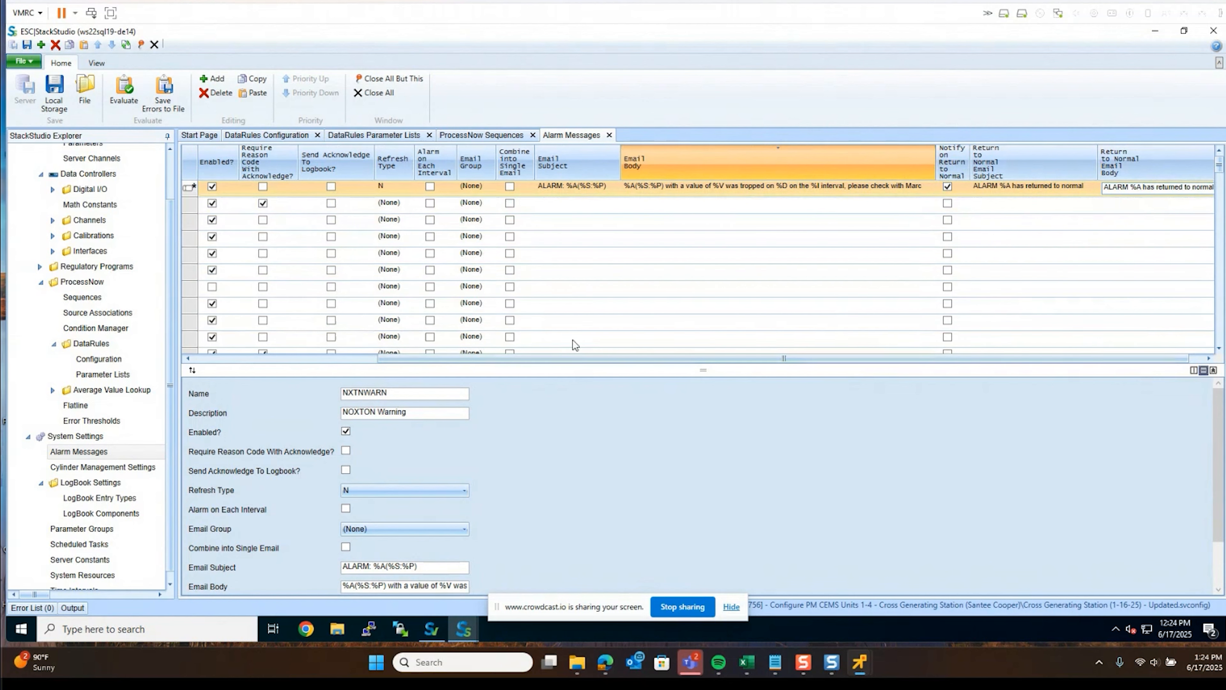
pyautogui.moveTo(556, 360); pyautogui.dragTo(251, 360)
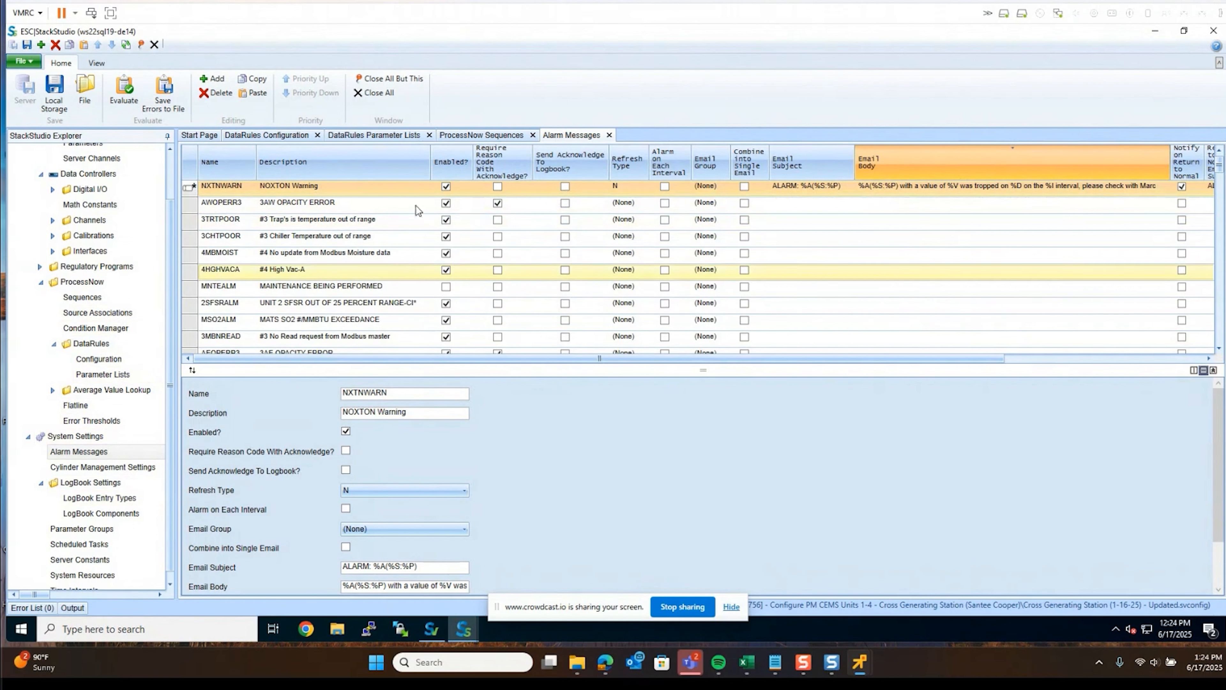
pyautogui.click(394, 193)
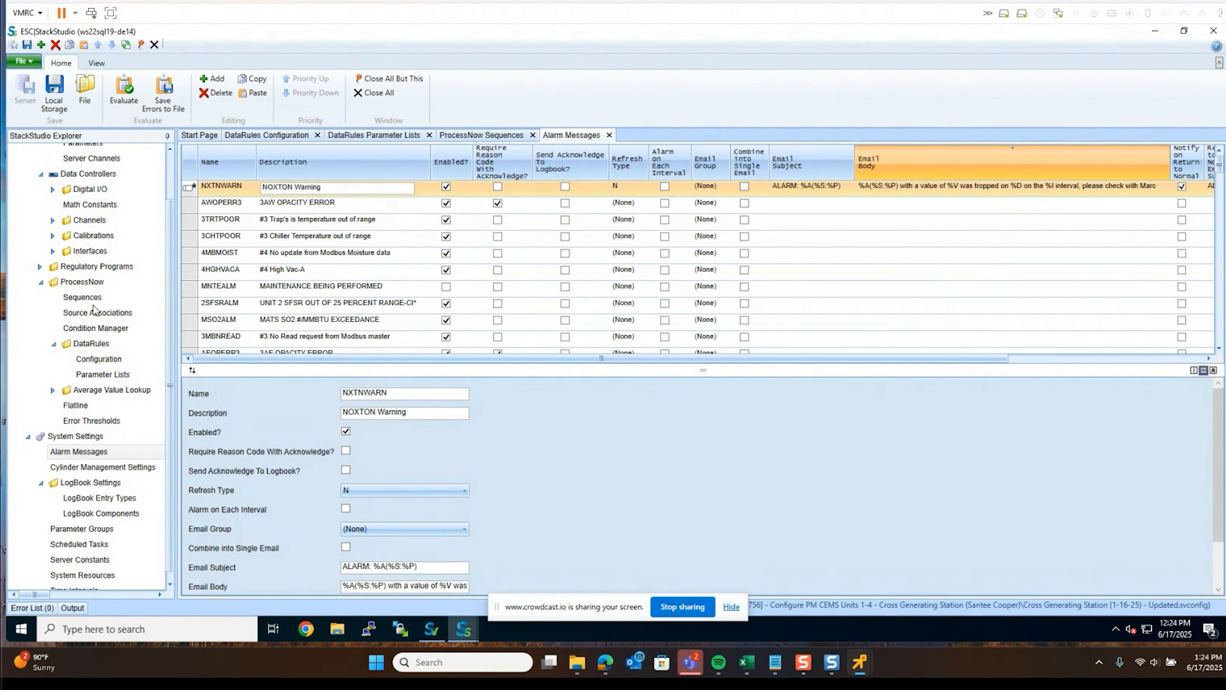
# Under Channels > Polling Alarms, add a polling alarm for channel 178 (CGS2:2PLKTAPF) on H1 (HG12)
pyautogui.click(53, 220)
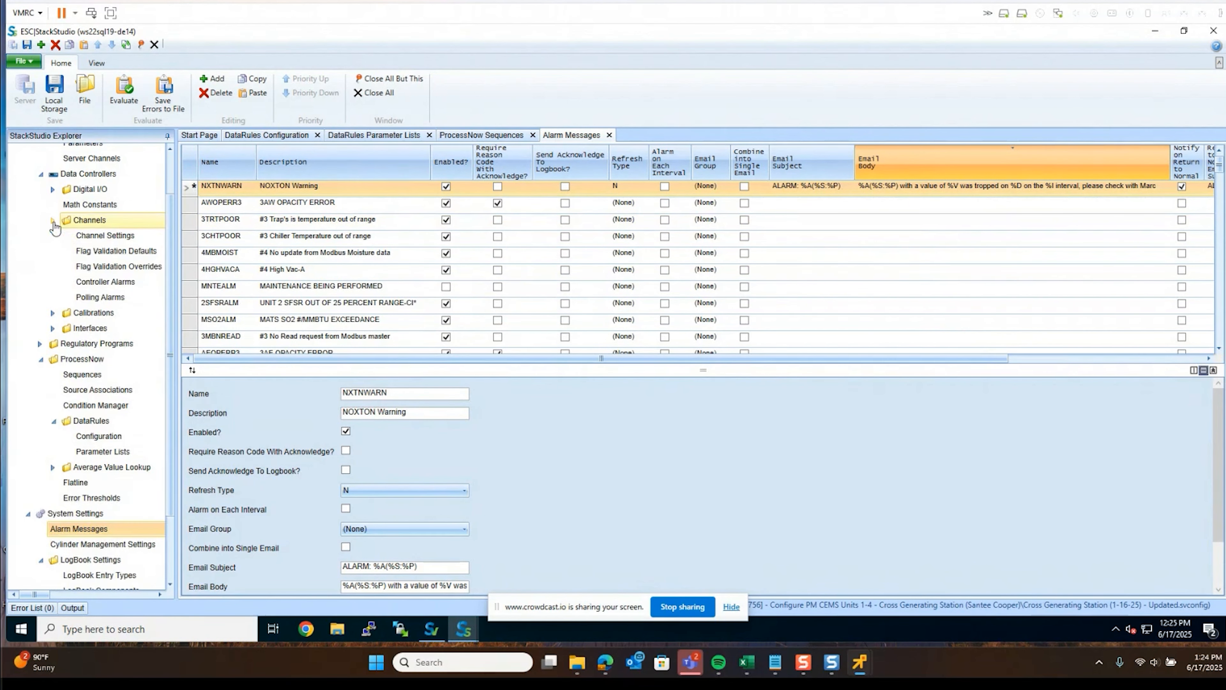
pyautogui.click(97, 297)
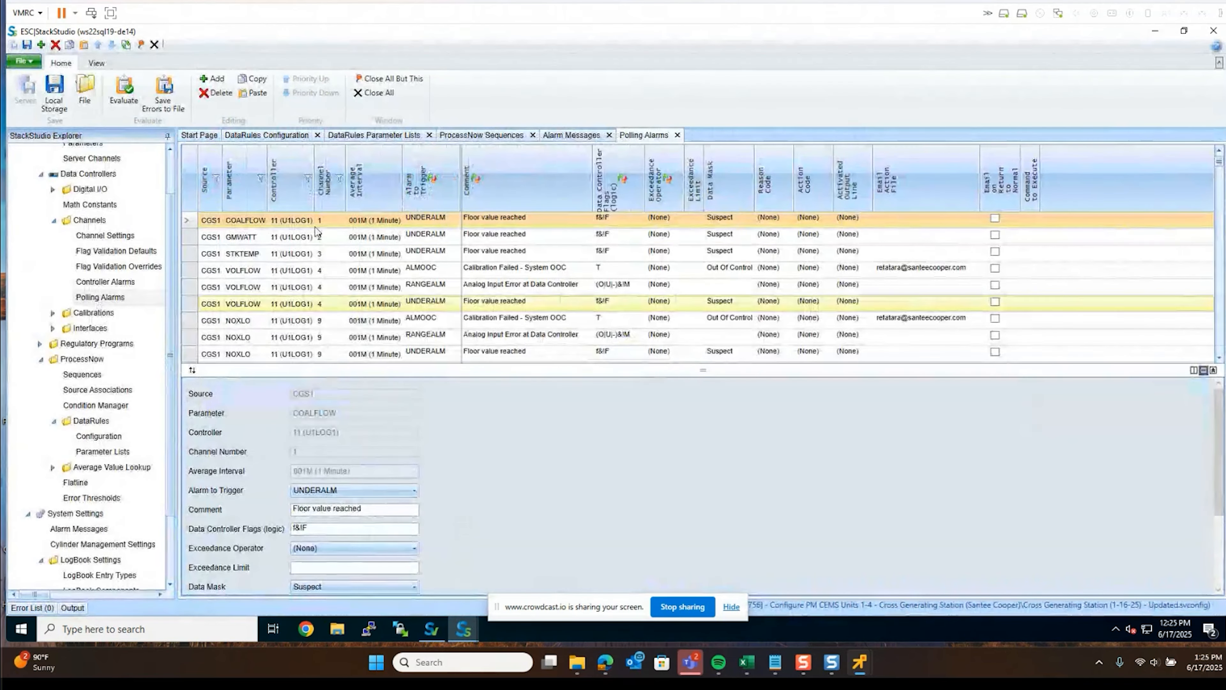
pyautogui.click(215, 80)
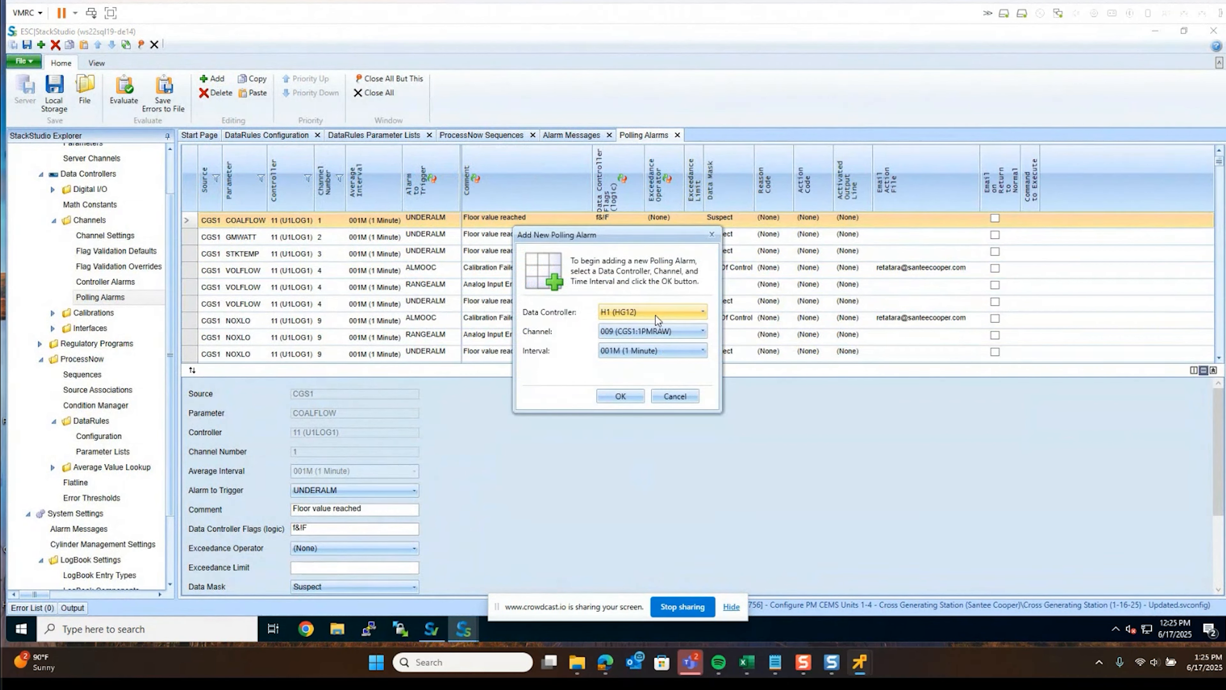
pyautogui.click(671, 334)
pyautogui.scroll(-3, 661, 437)
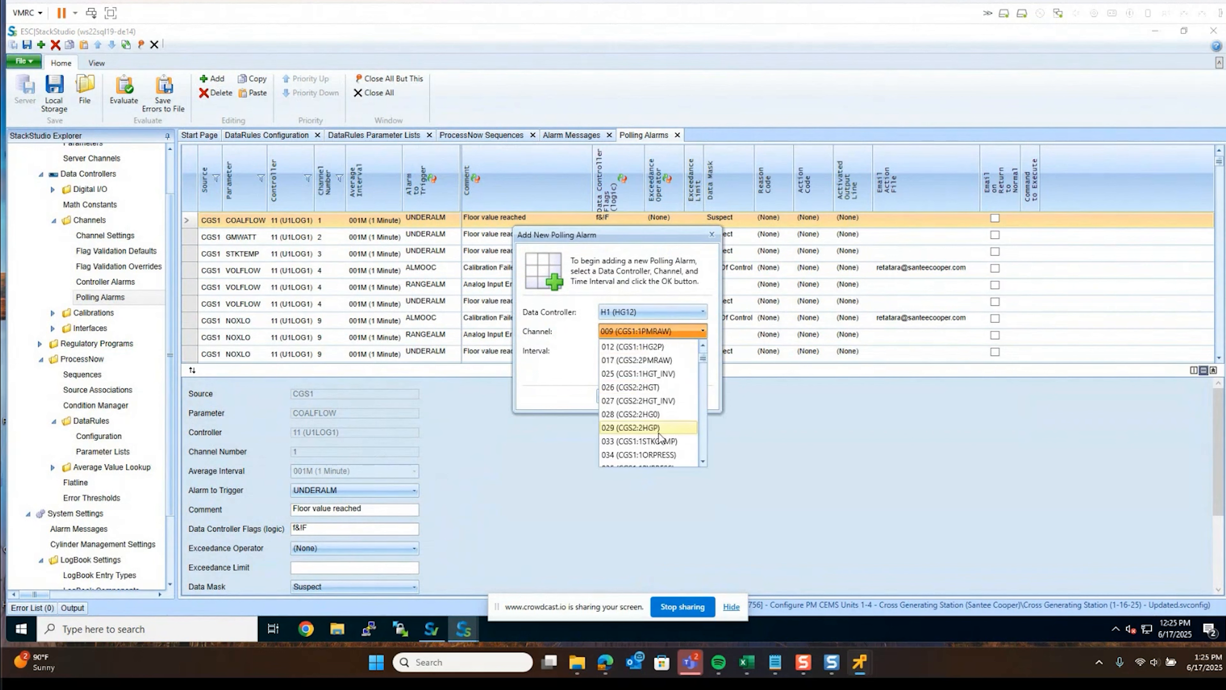
pyautogui.scroll(-5, 661, 437)
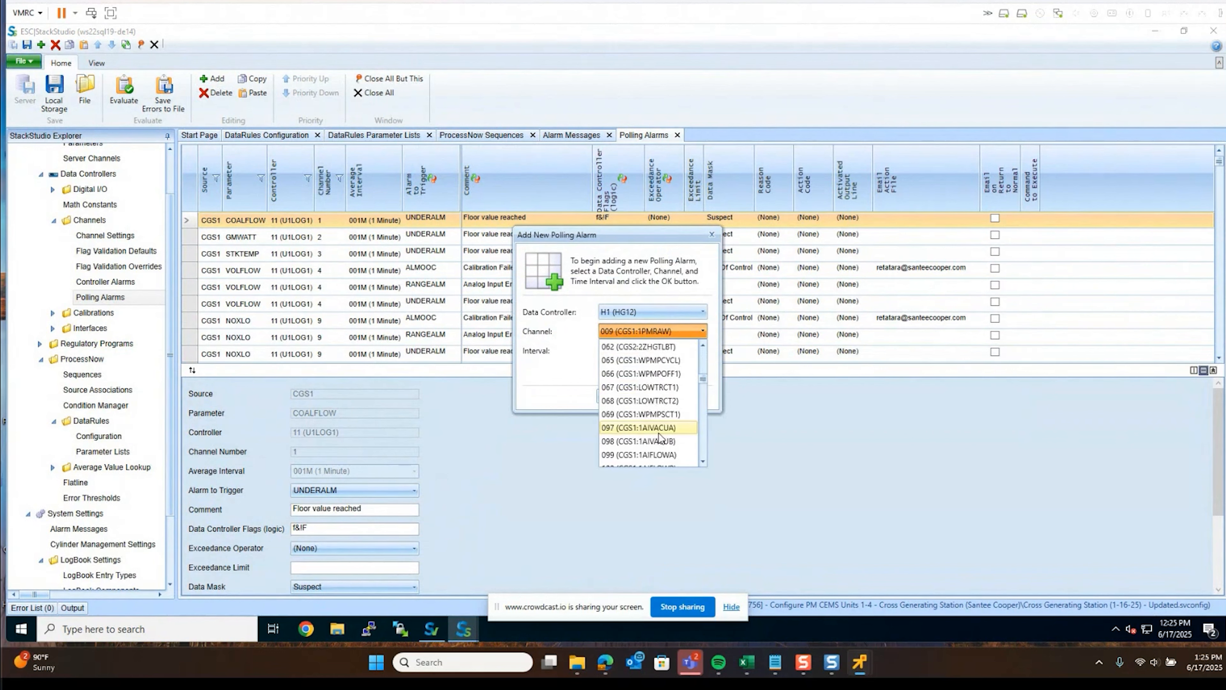
pyautogui.scroll(-3, 666, 430)
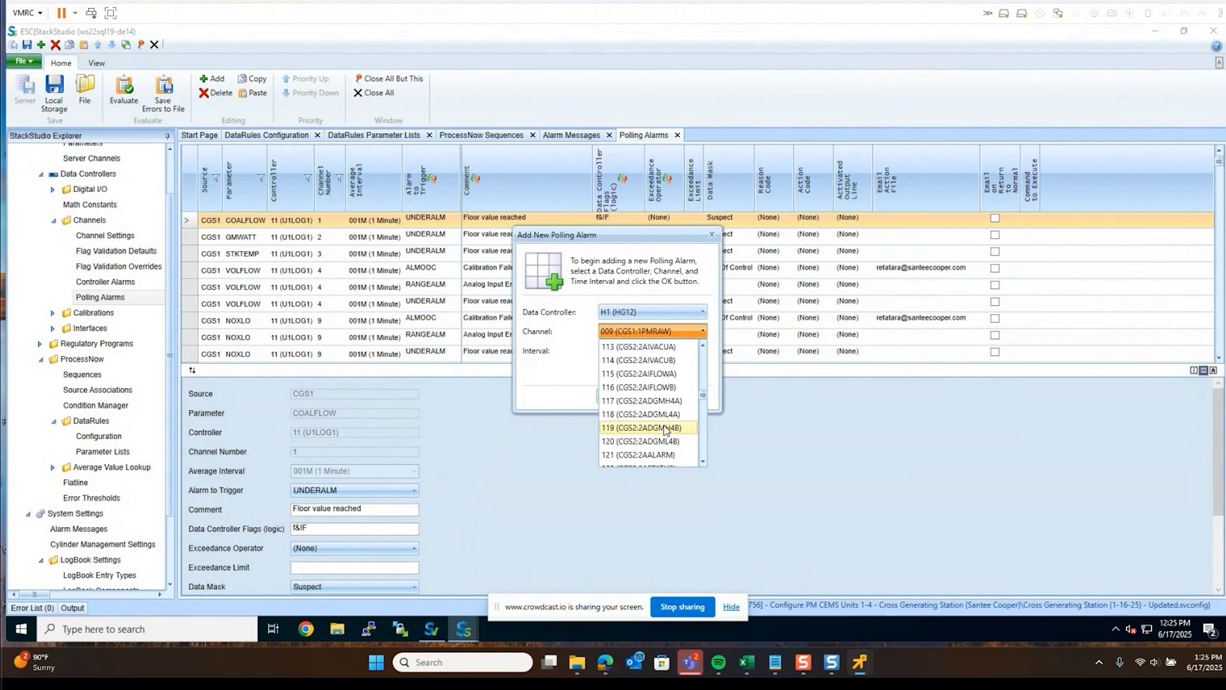
pyautogui.scroll(8, 667, 430)
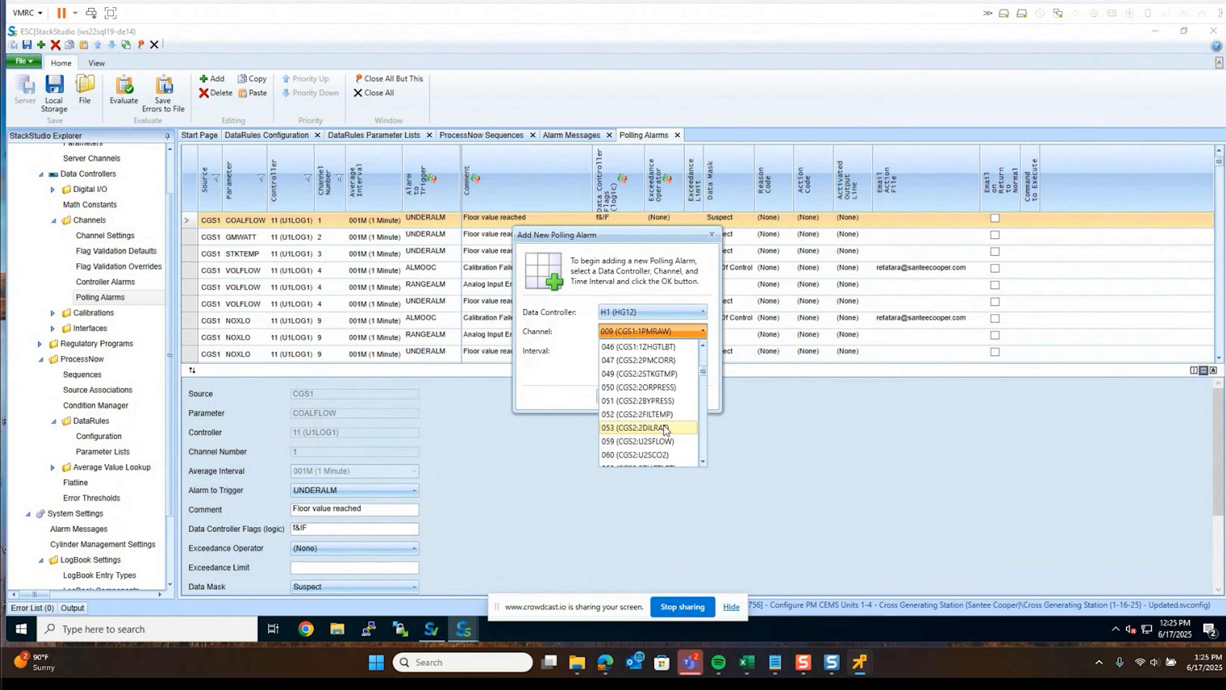
pyautogui.scroll(-5, 668, 423)
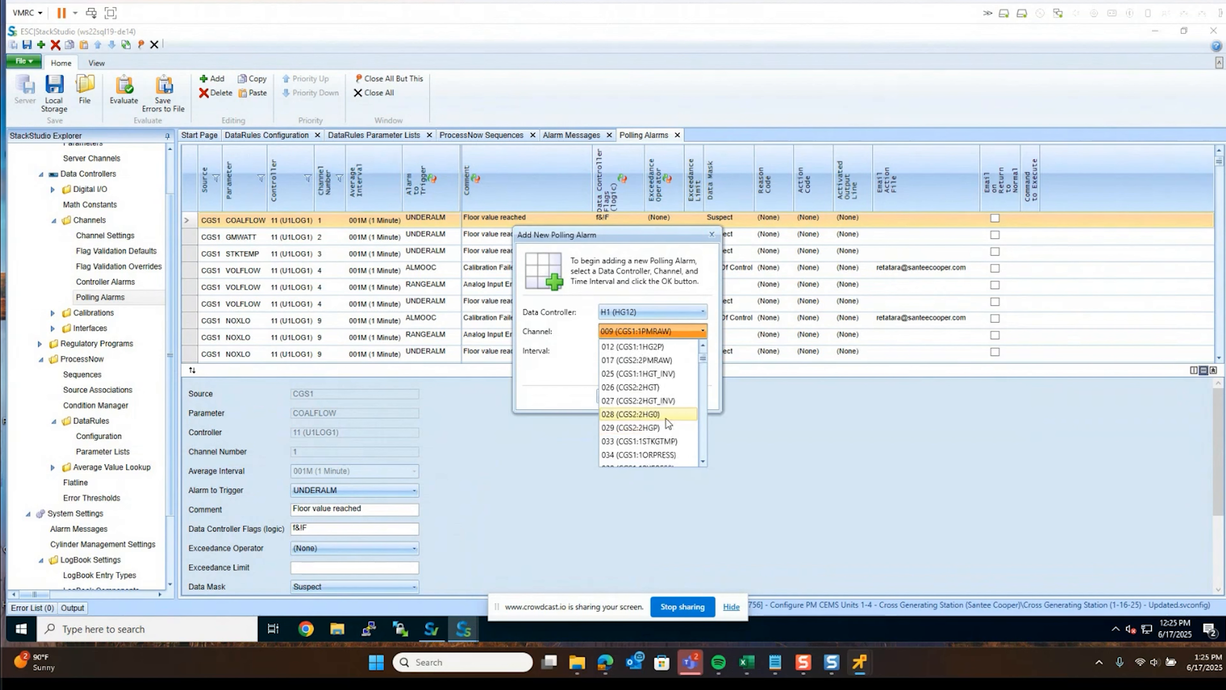
pyautogui.scroll(-10, 668, 424)
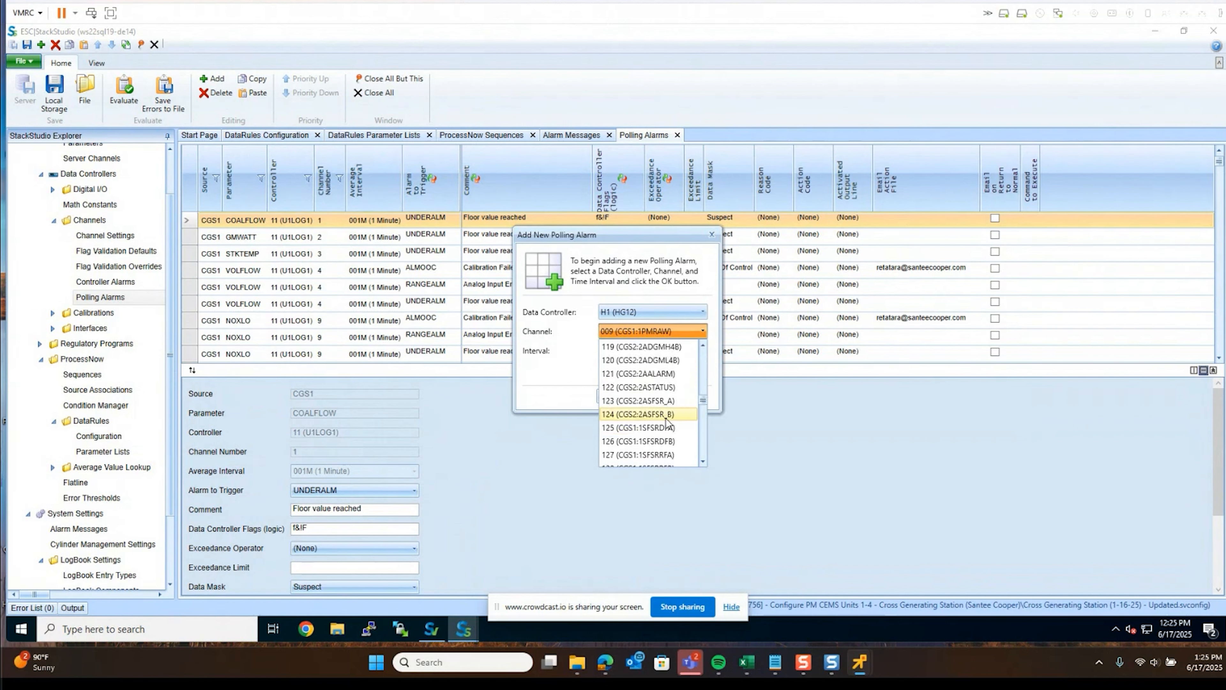
pyautogui.scroll(-8, 668, 423)
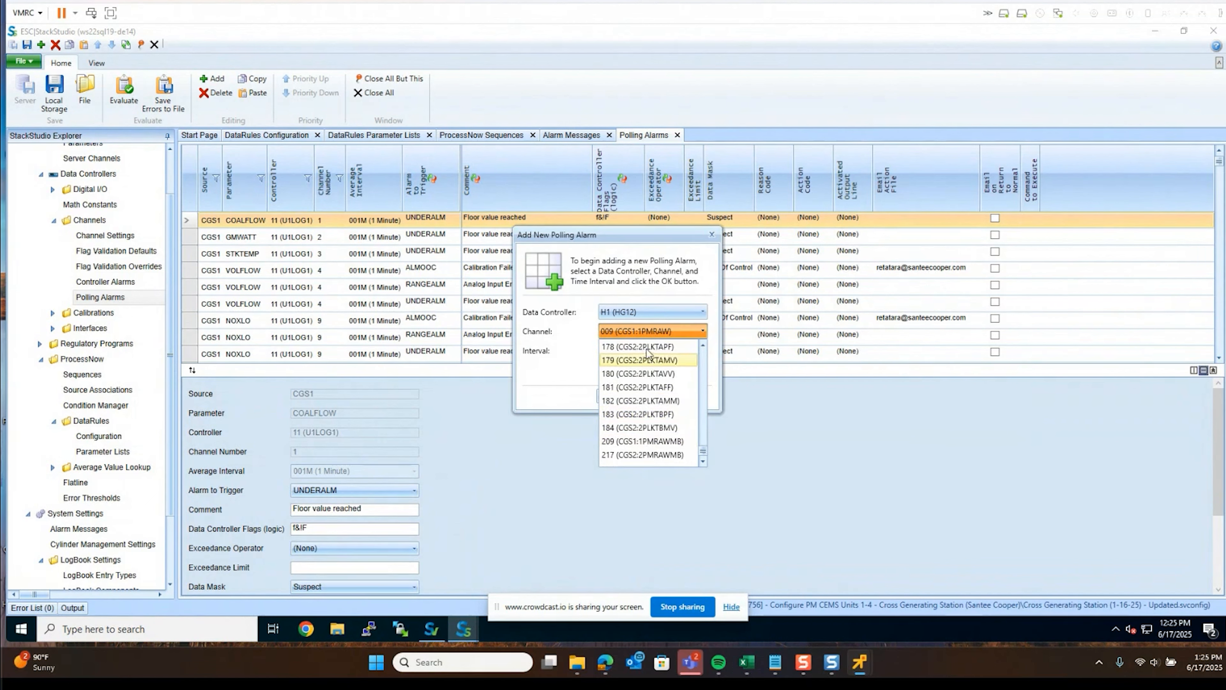
pyautogui.click(647, 347)
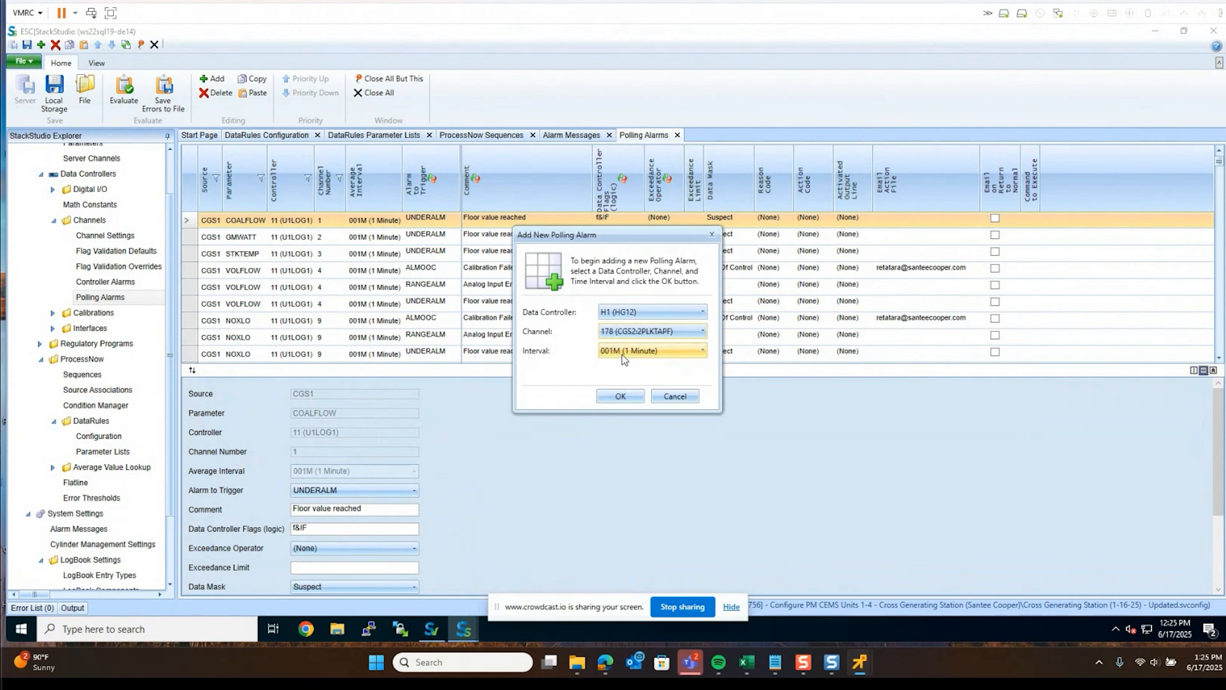
pyautogui.click(620, 397)
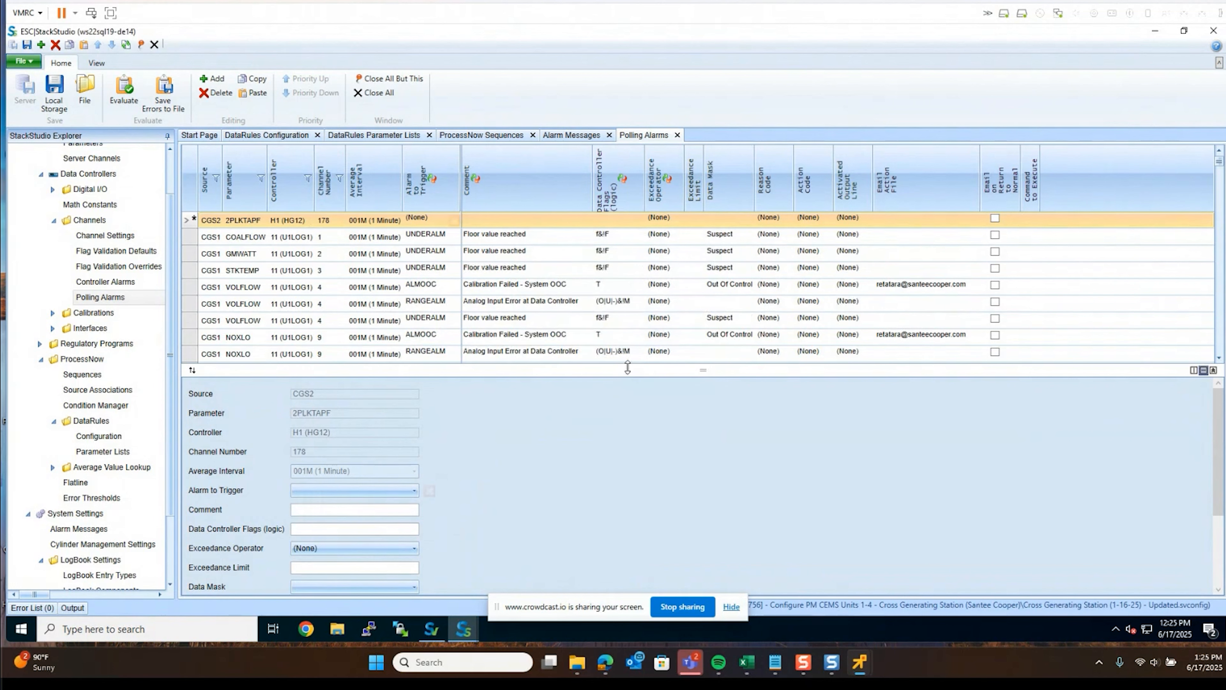
# Make the new CGS2 2PLKTAPF polling alarm trigger NXTNWARN
pyautogui.click(435, 227)
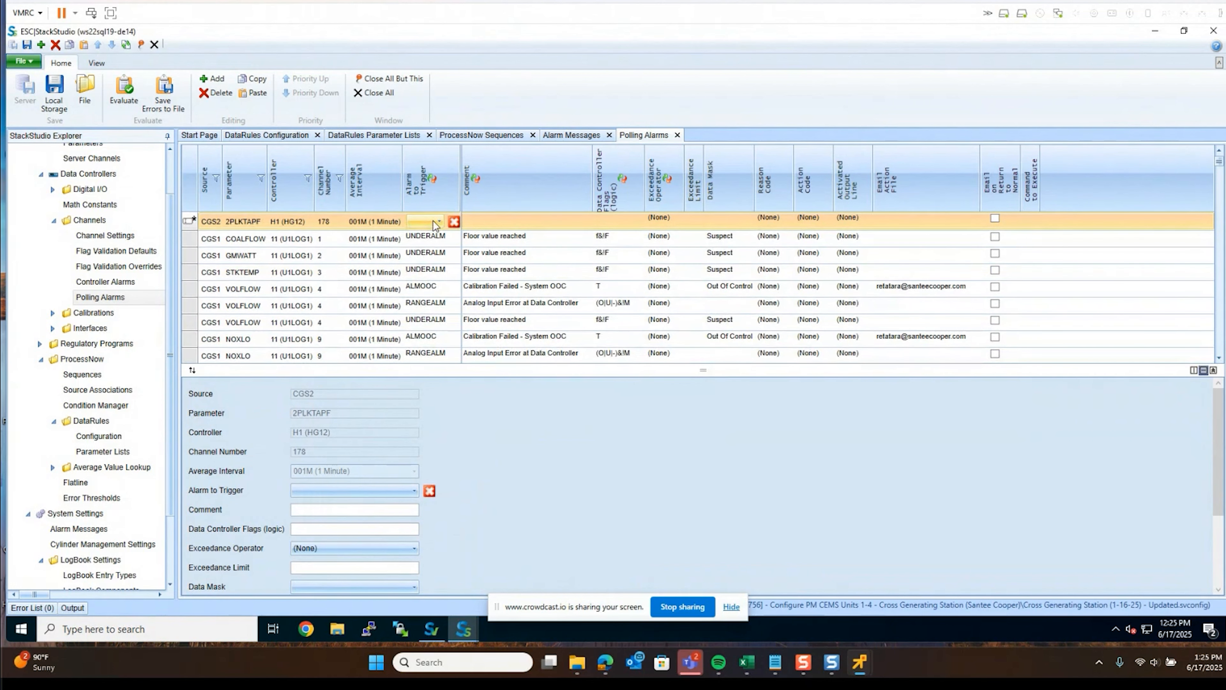
pyautogui.click(435, 226)
pyautogui.scroll(-12, 429, 262)
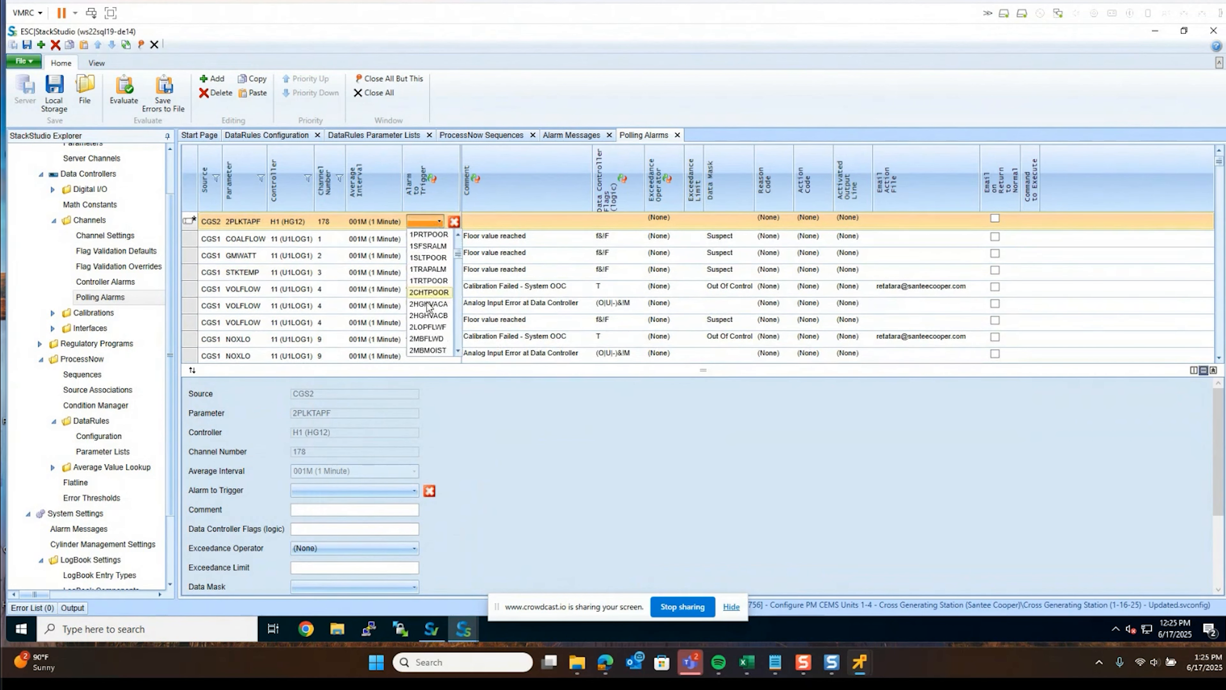
pyautogui.scroll(-10, 428, 319)
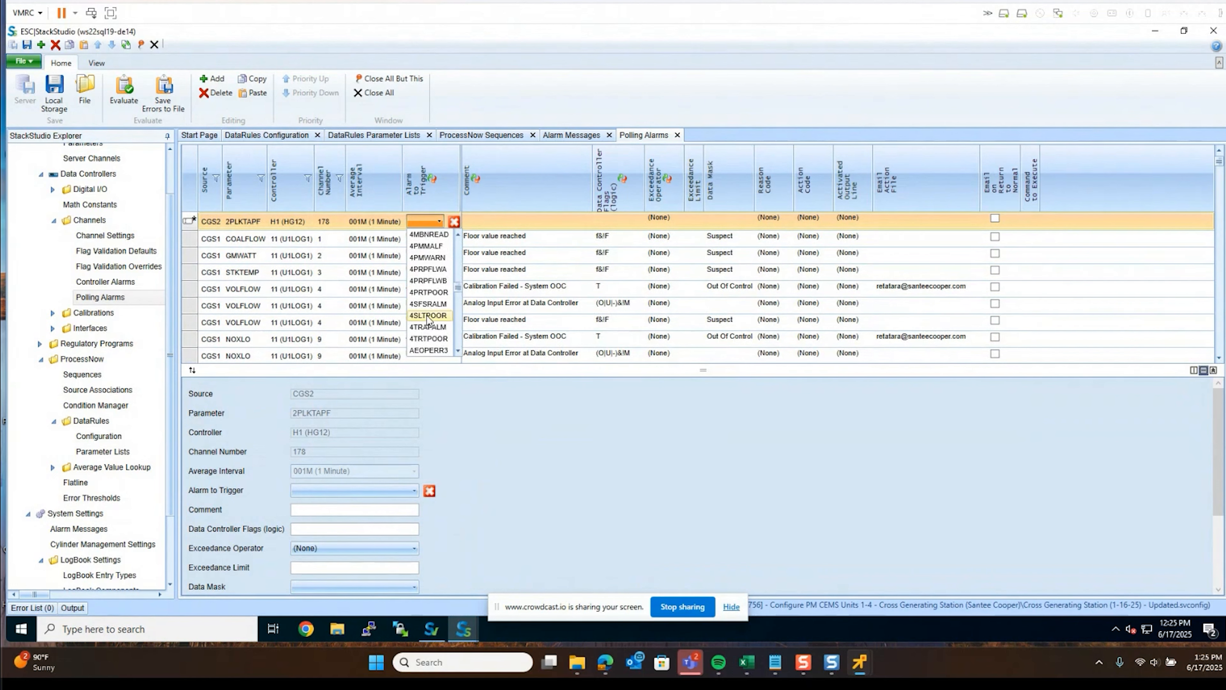
pyautogui.scroll(-10, 428, 319)
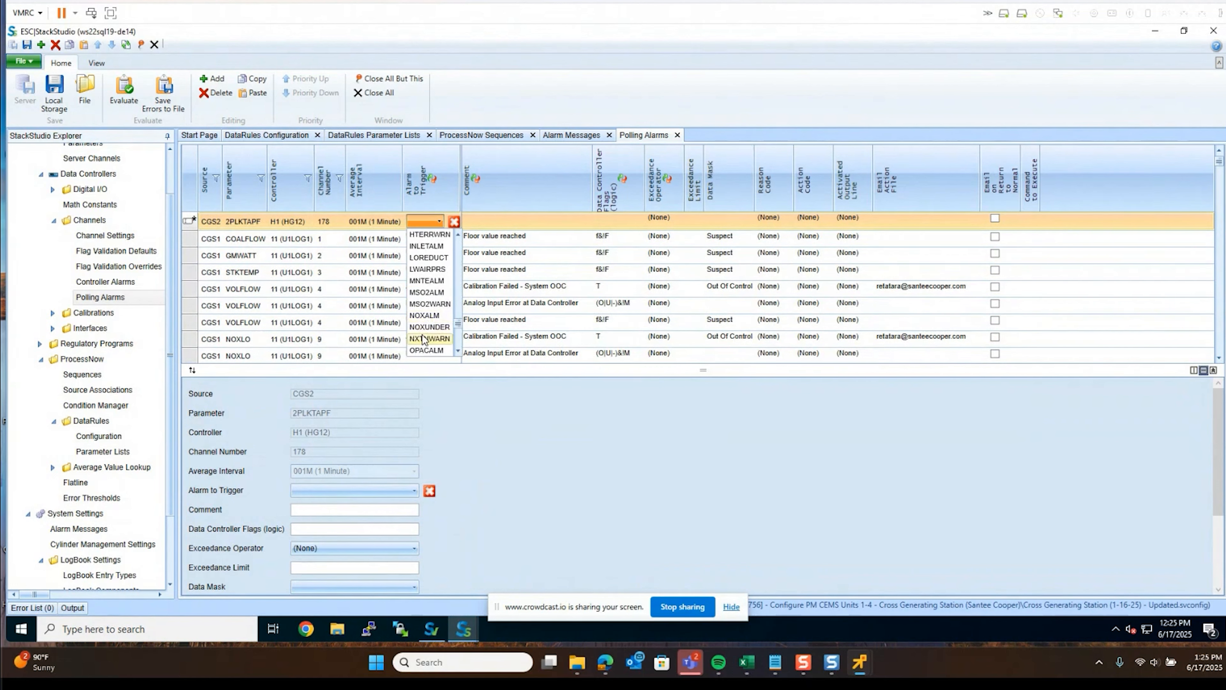
pyautogui.click(424, 338)
# Give that polling alarm the comment 'NOX TON WARNING'
pyautogui.click(503, 220)
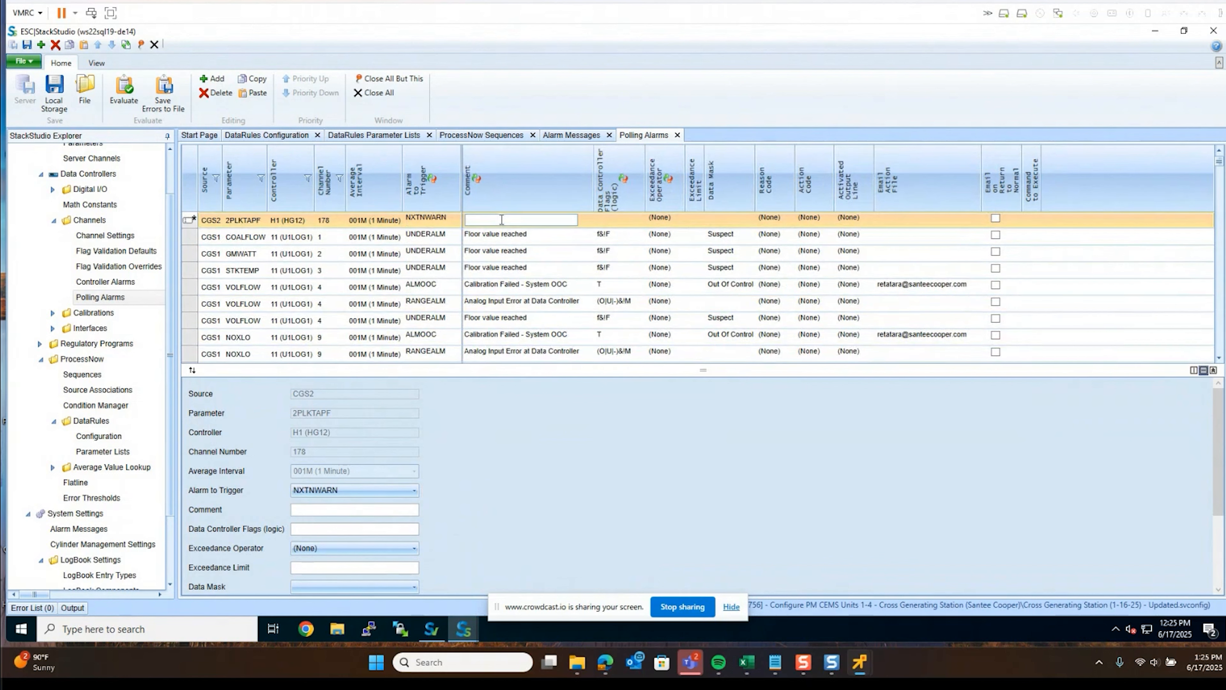
pyautogui.write('NOX TON WARNING')
pyautogui.click(333, 221)
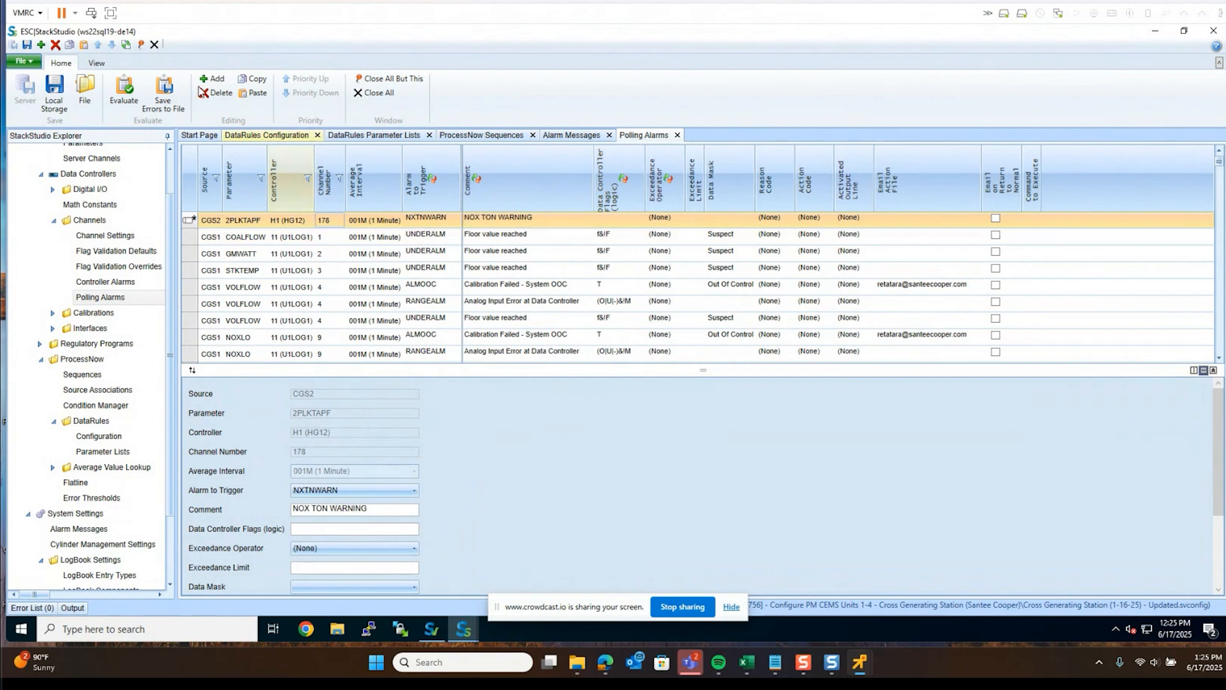
# Add a 15-minute (015M) CGS1 1PMRAW polling alarm that triggers NXTNWARN
pyautogui.click(213, 79)
pyautogui.click(610, 351)
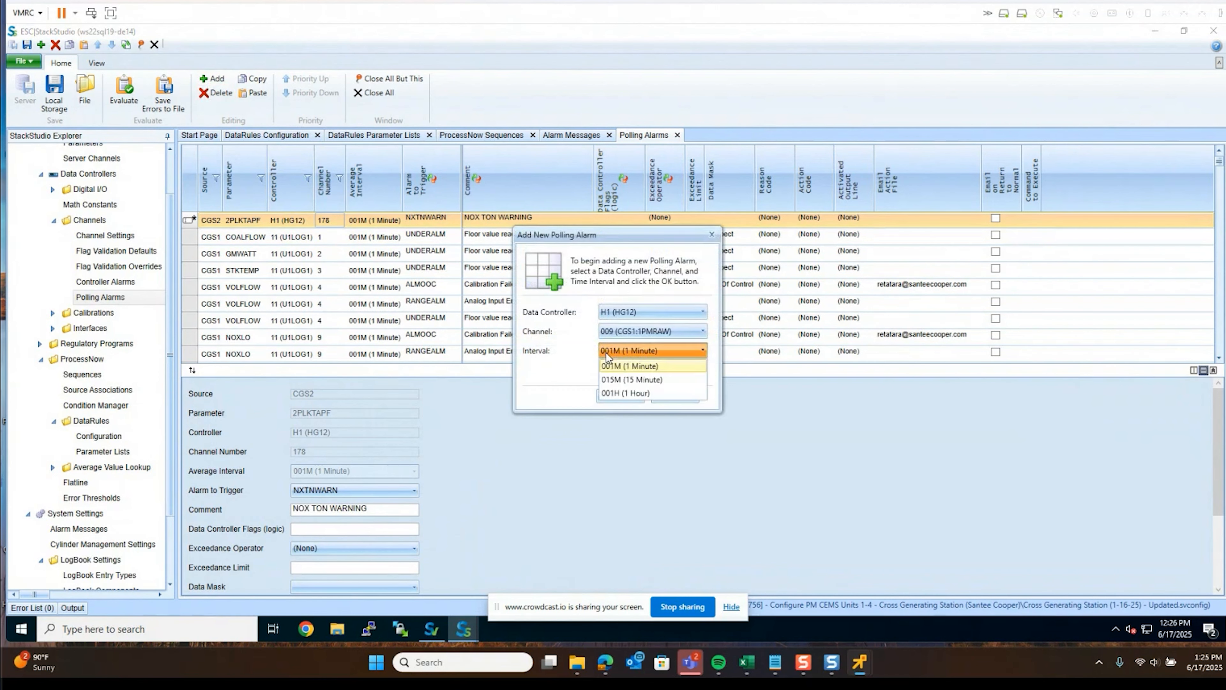
pyautogui.click(613, 374)
pyautogui.click(610, 397)
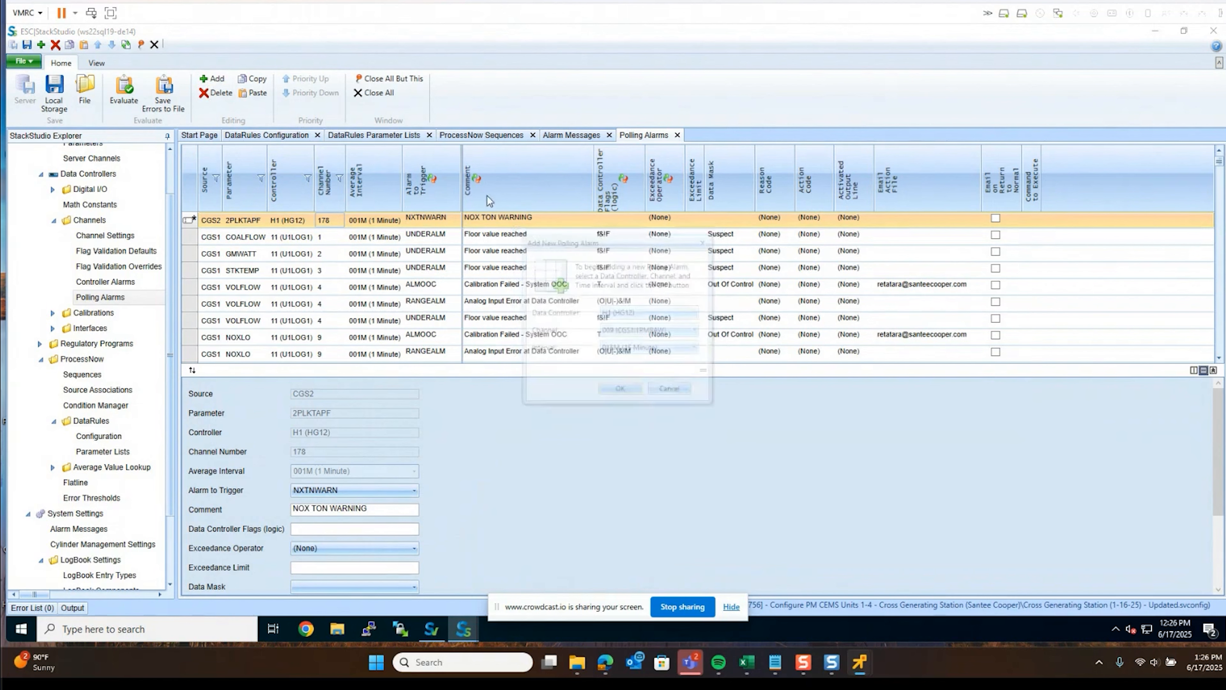
pyautogui.click(437, 222)
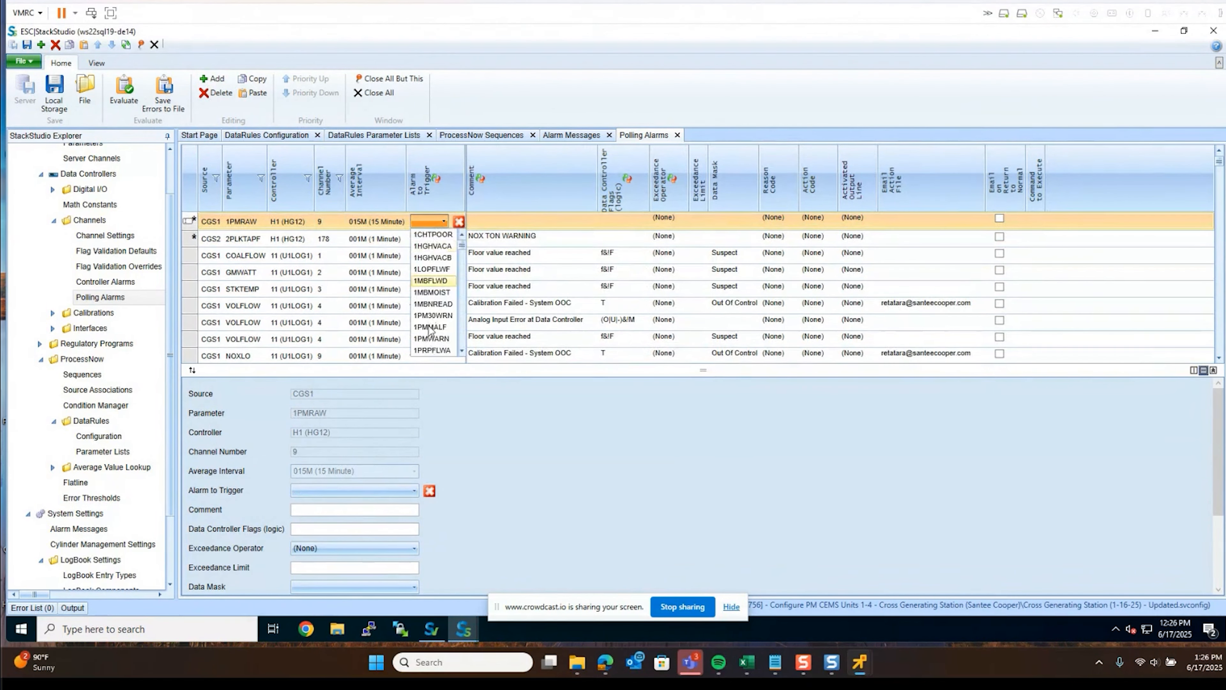
pyautogui.scroll(-12, 432, 338)
pyautogui.scroll(-10, 432, 342)
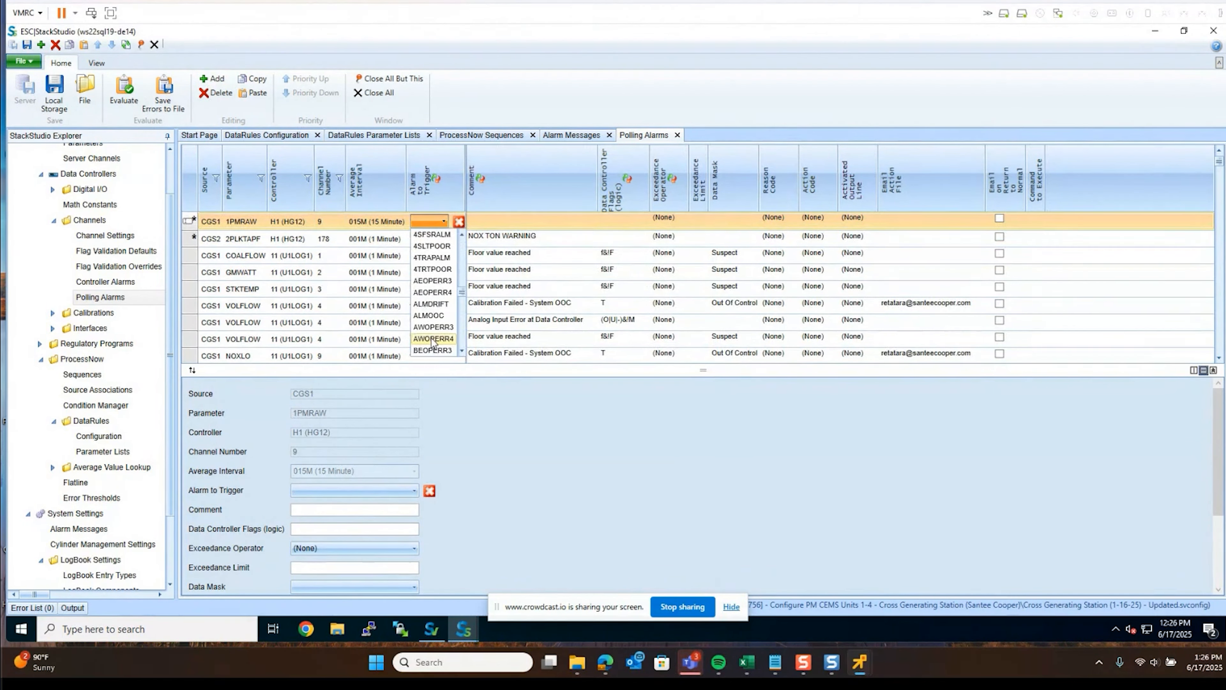
pyautogui.scroll(-1, 432, 342)
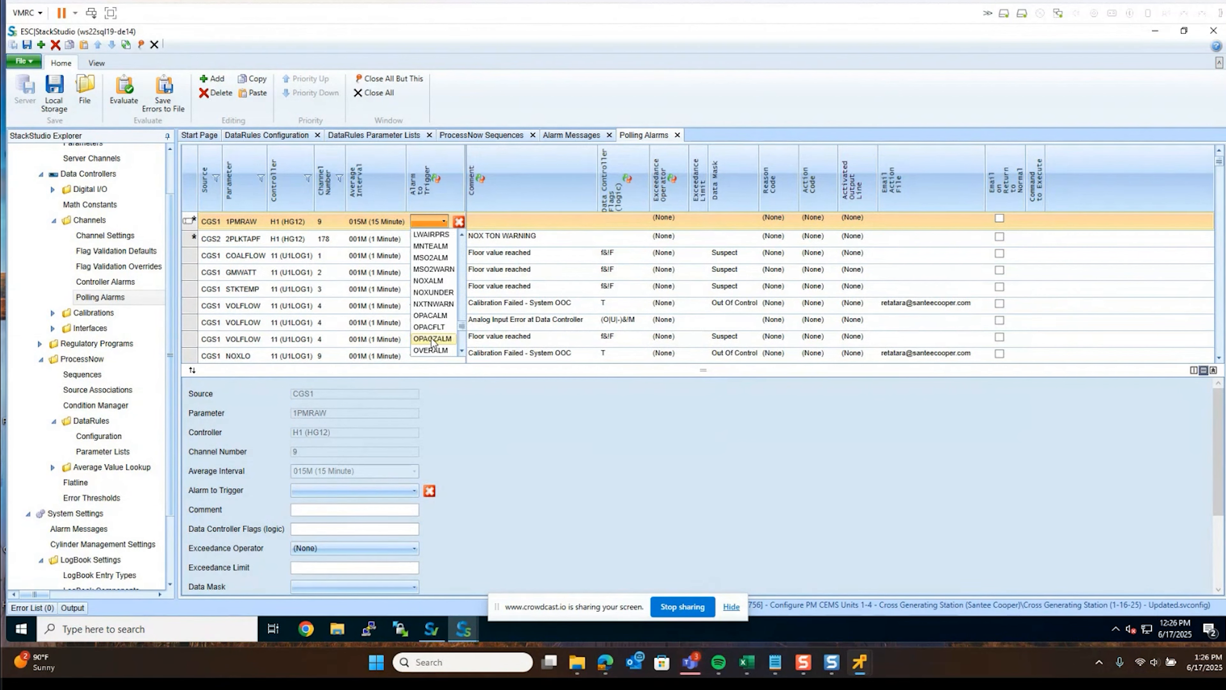
pyautogui.click(439, 308)
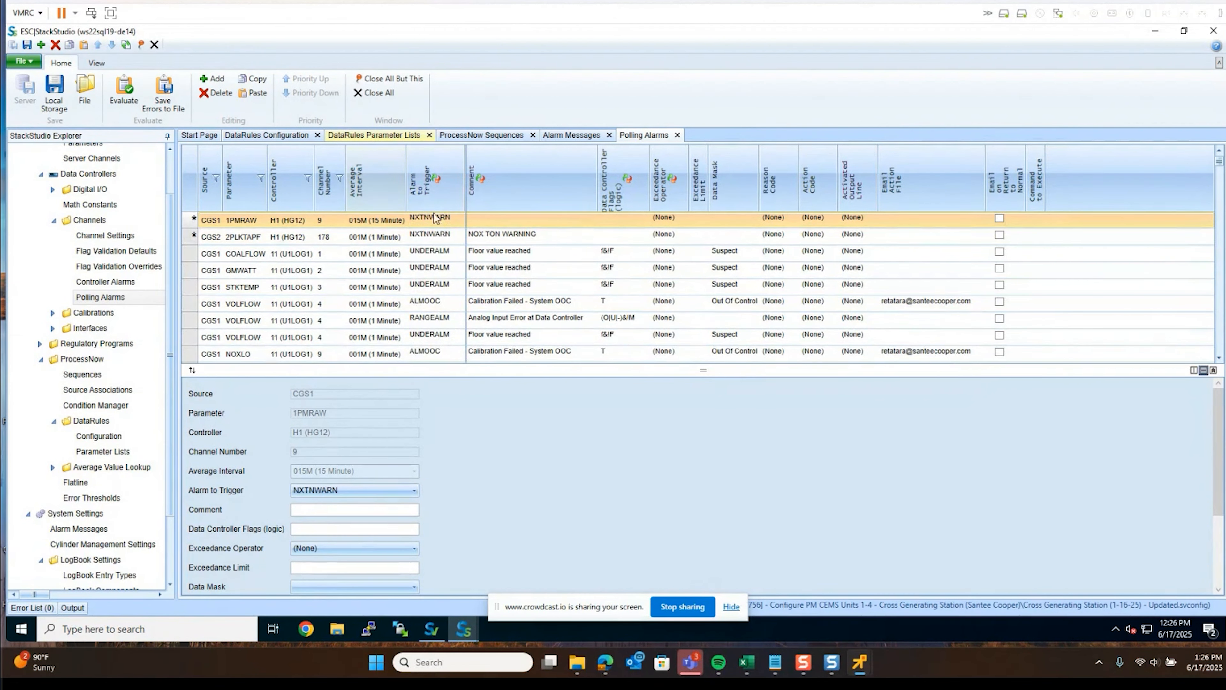
# Add another 1PMRAW polling alarm at the 1-hour (001H) interval
pyautogui.click(227, 77)
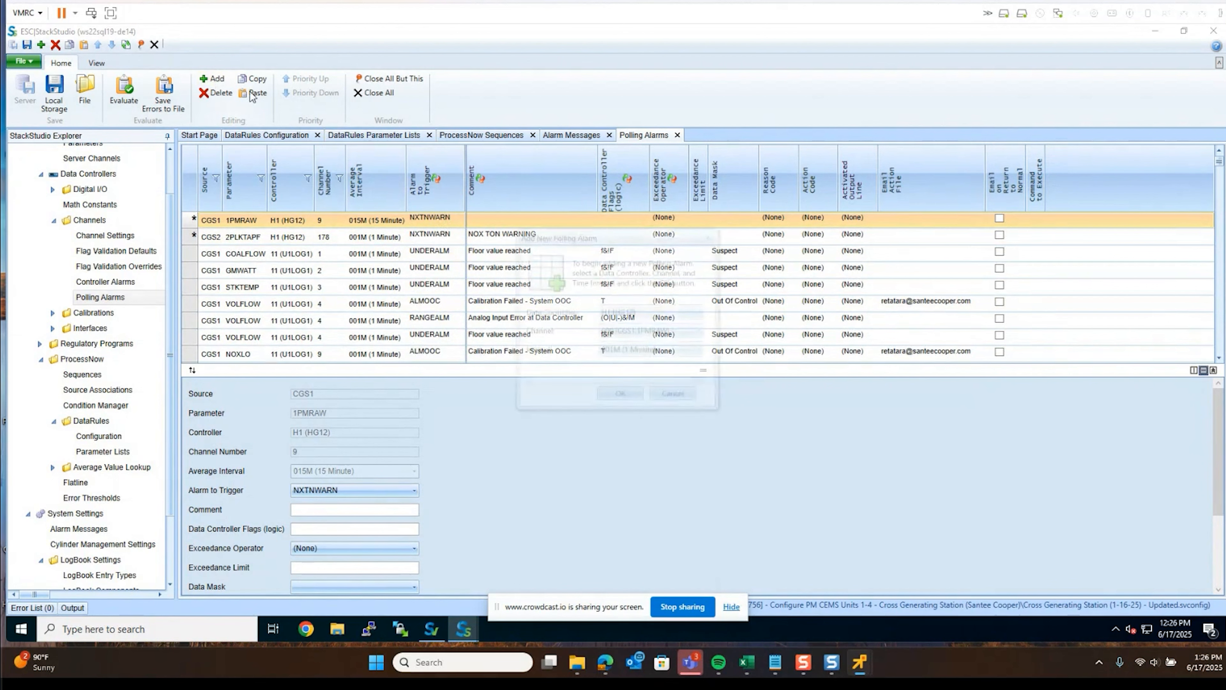
pyautogui.click(615, 349)
pyautogui.click(614, 394)
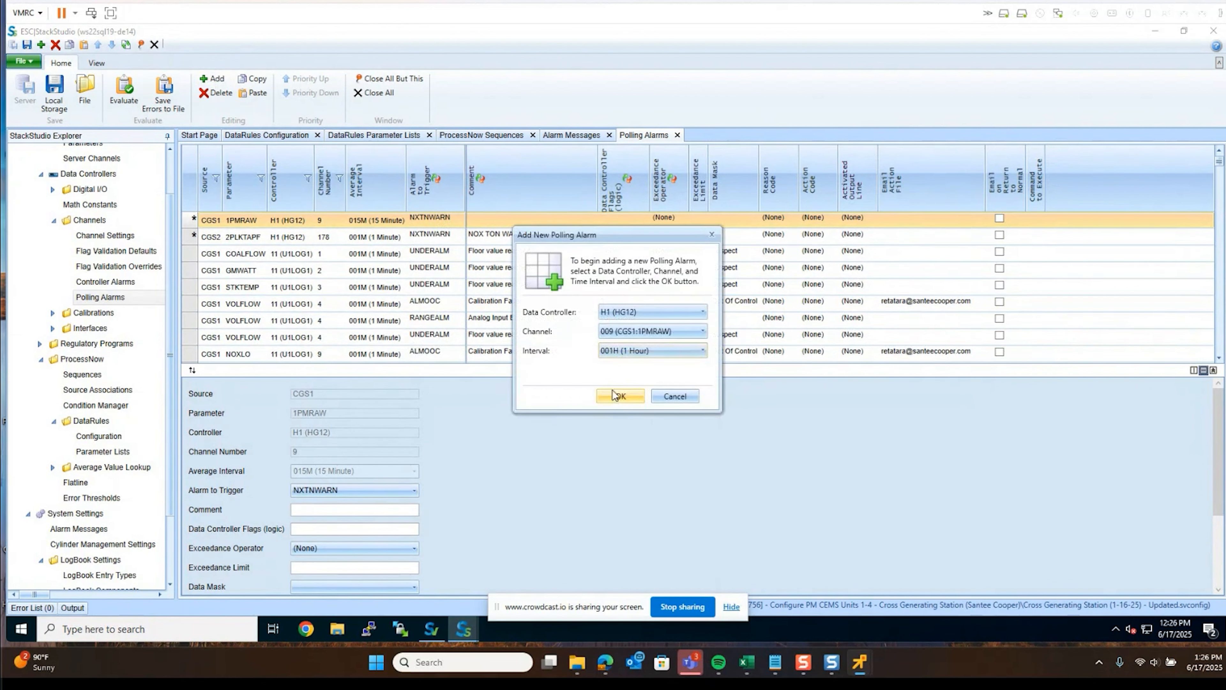
pyautogui.click(621, 389)
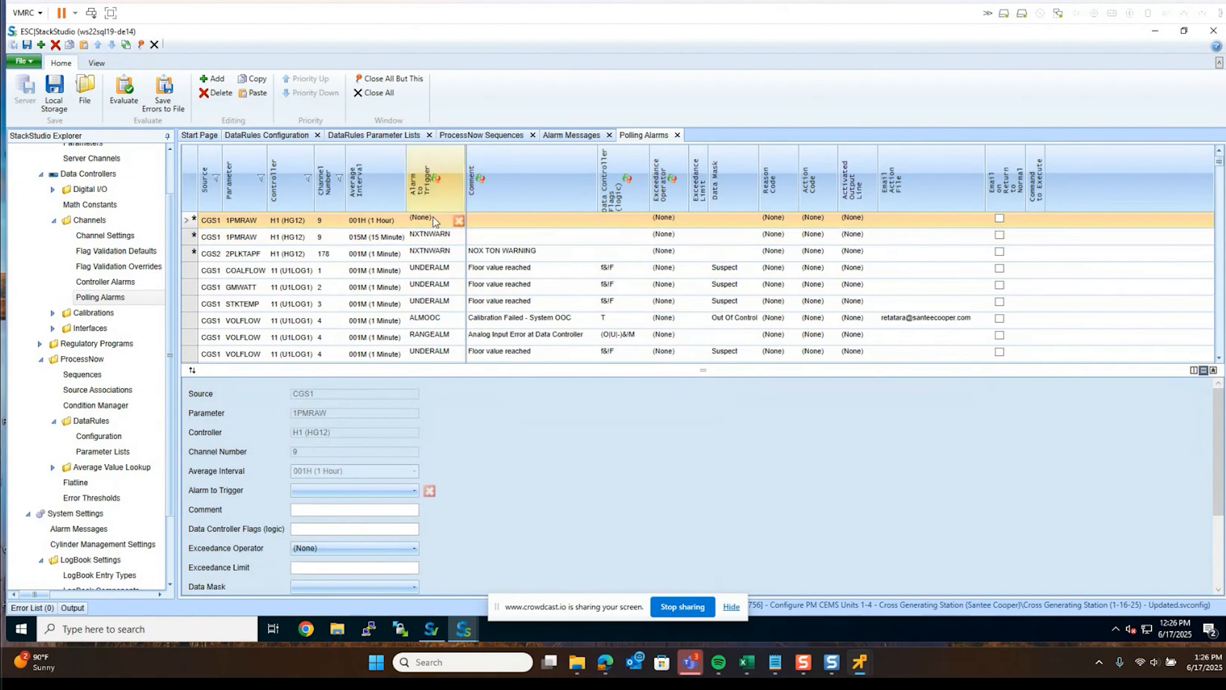
# Sort the polling alarms by triggered alarm and cancel the unfinished 1-hour 1PMRAW alarm
pyautogui.click(434, 184)
pyautogui.scroll(-3, 441, 319)
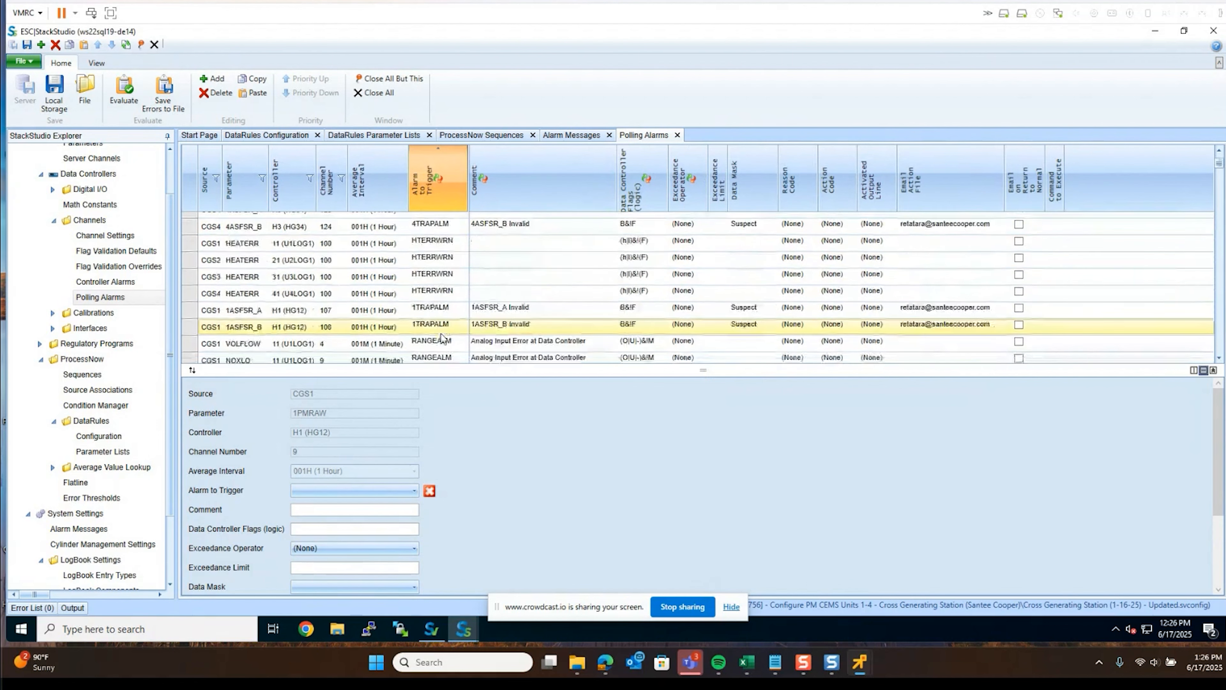
pyautogui.scroll(3, 441, 332)
pyautogui.click(434, 217)
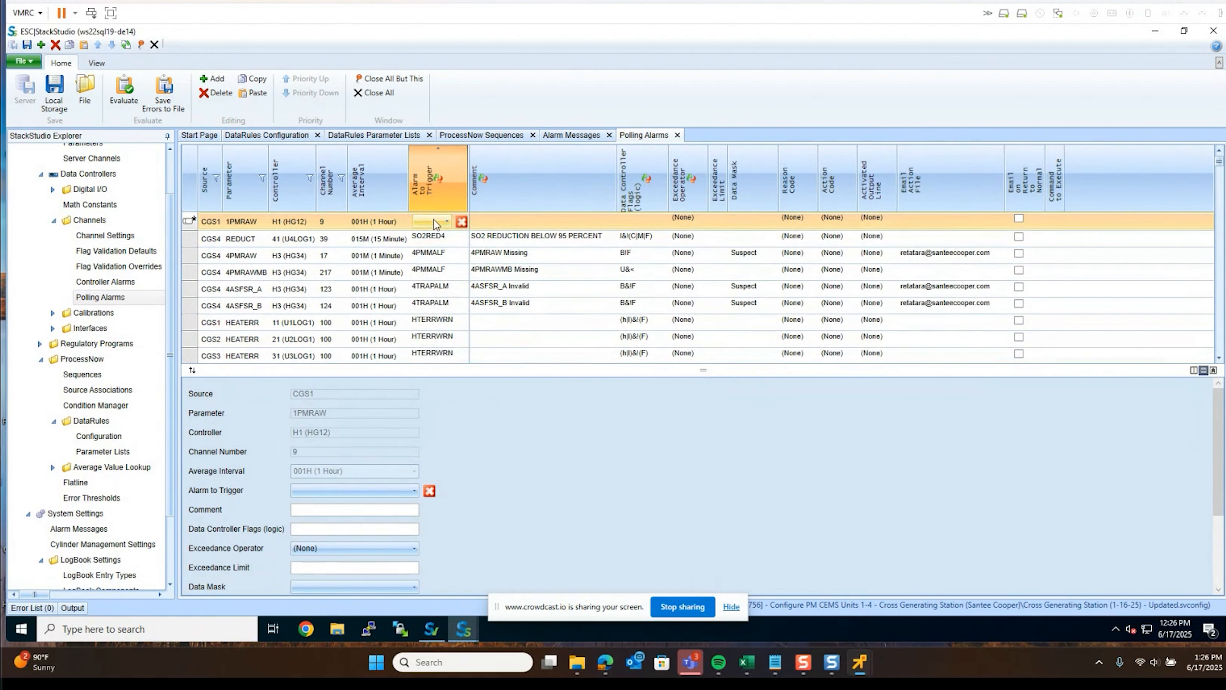
pyautogui.click(434, 219)
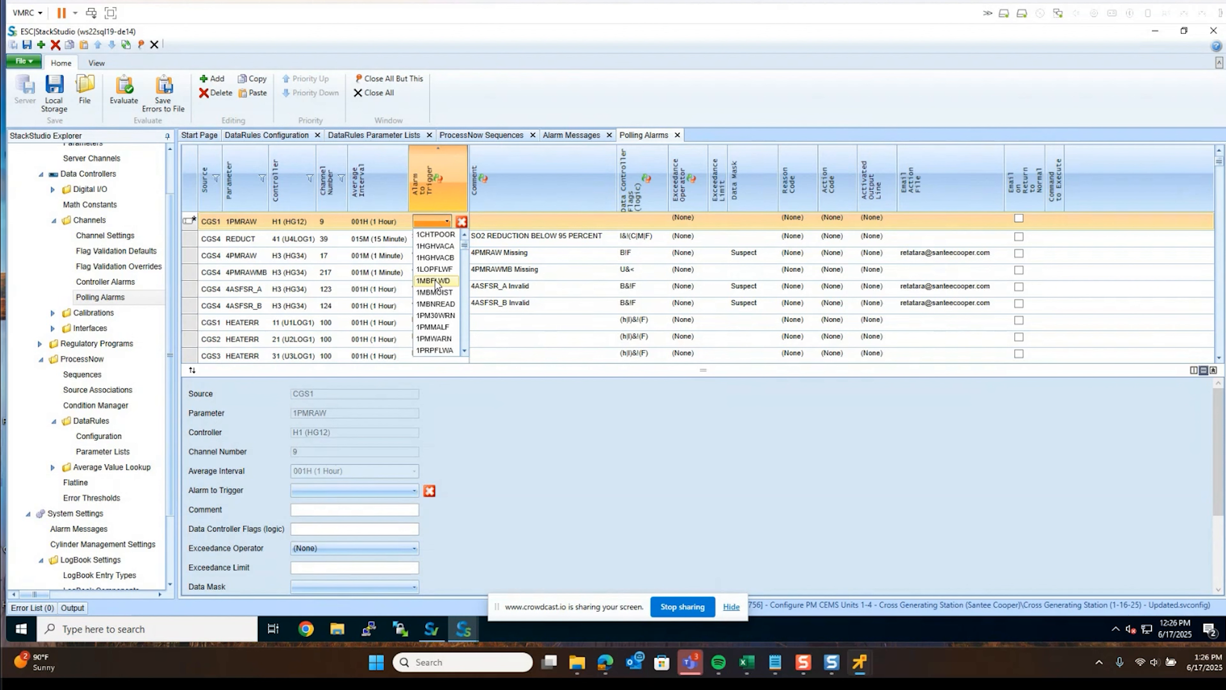
pyautogui.scroll(-10, 435, 285)
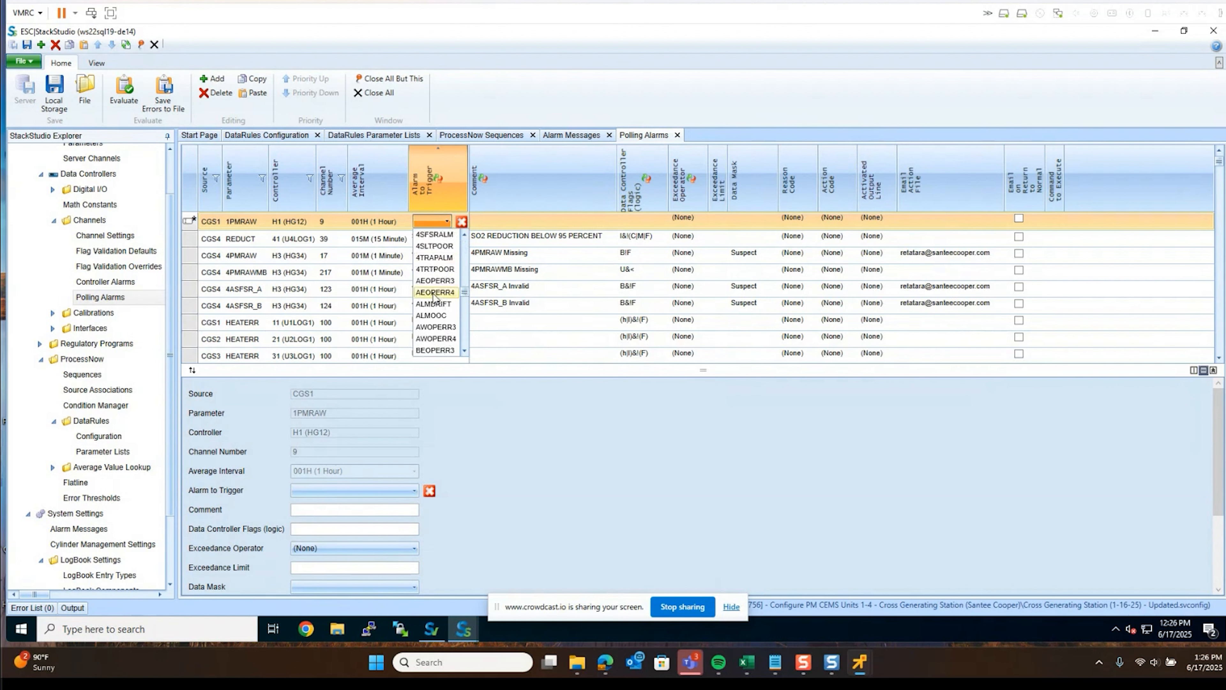
pyautogui.scroll(-8, 434, 297)
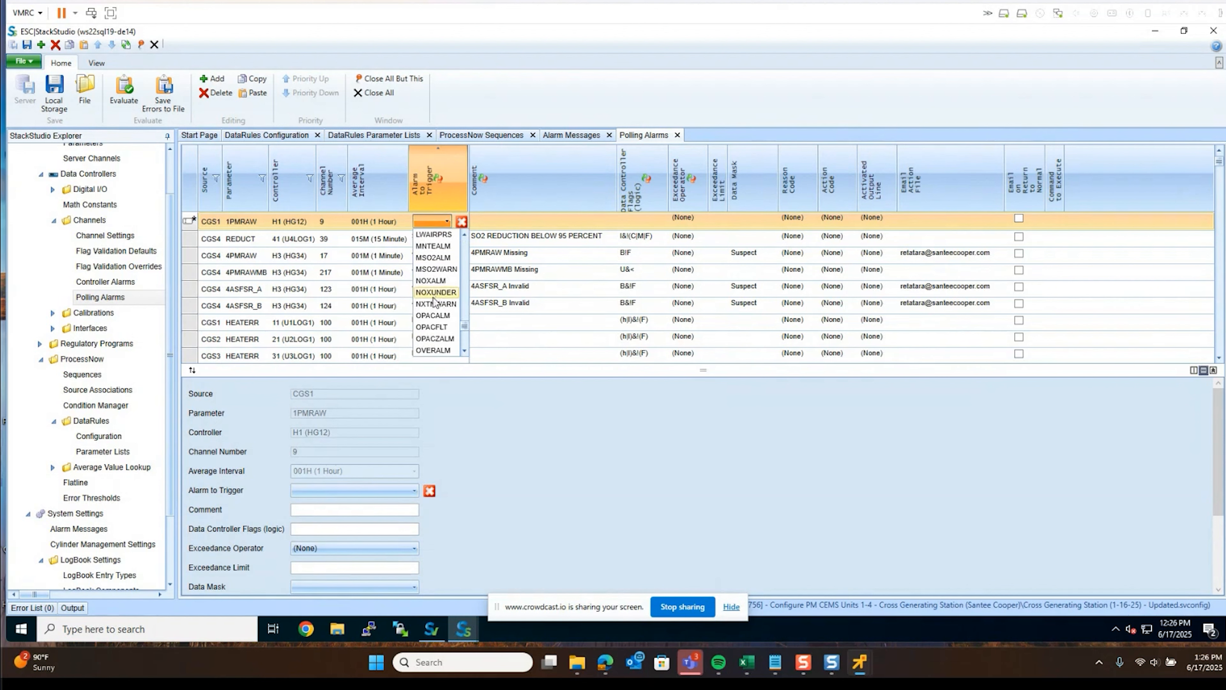
pyautogui.press('Escape')
pyautogui.press('Escape')
pyautogui.press('Escape')
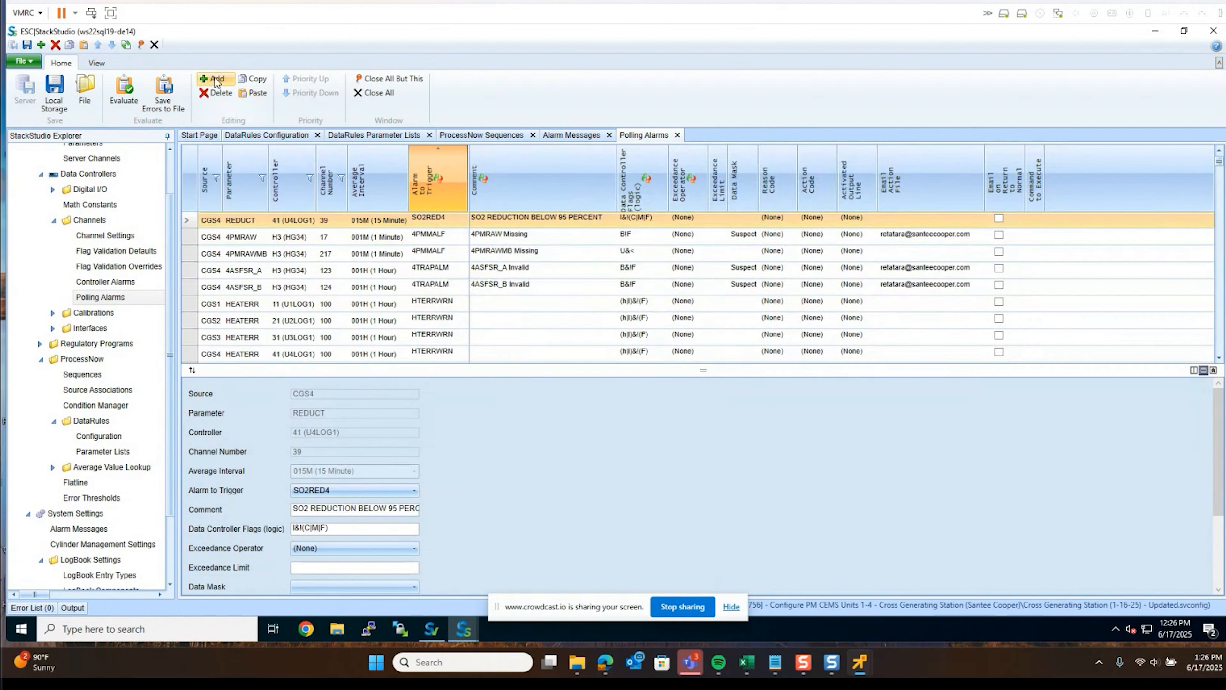
# Add a 1-minute CGS2 AW_DOPAC polling alarm on data controller 22 (U2LOG2), channel 001
pyautogui.click(216, 82)
pyautogui.click(627, 312)
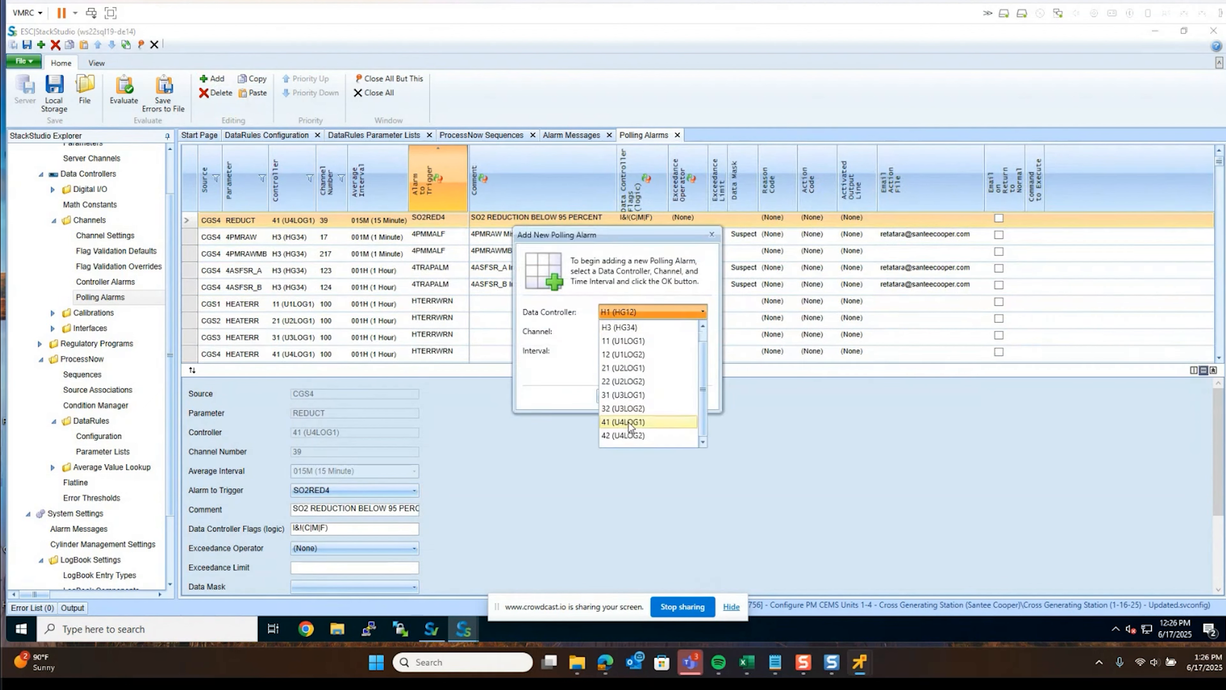
pyautogui.click(621, 380)
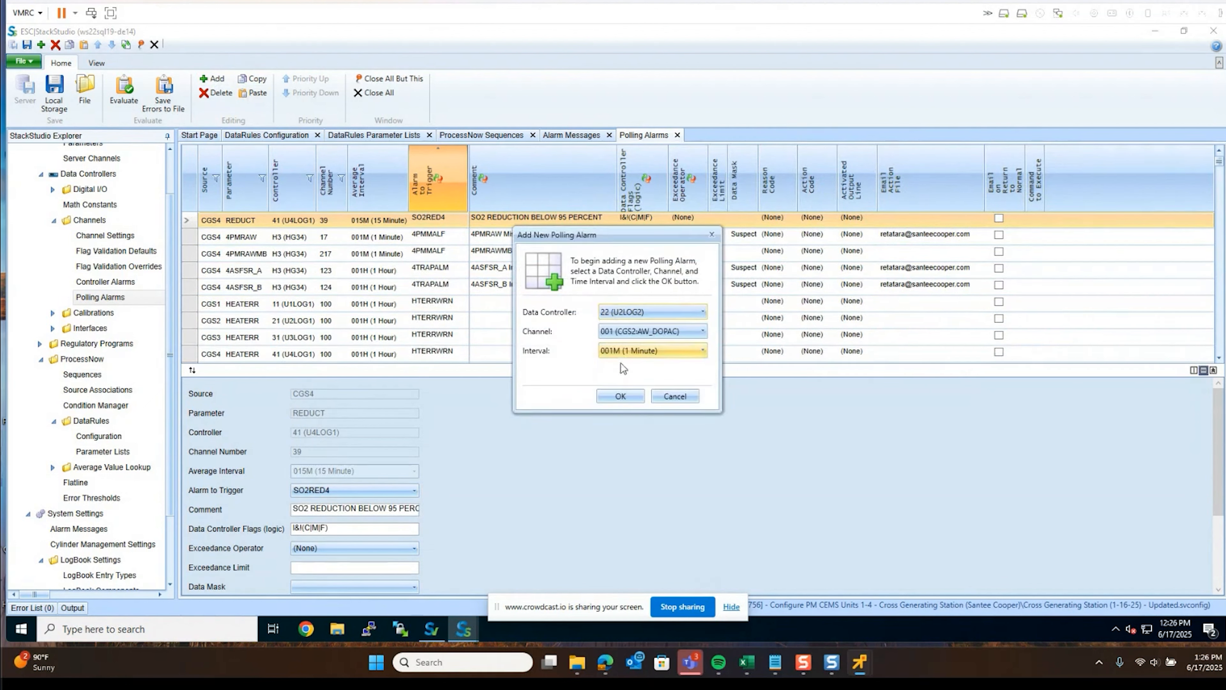
pyautogui.click(617, 397)
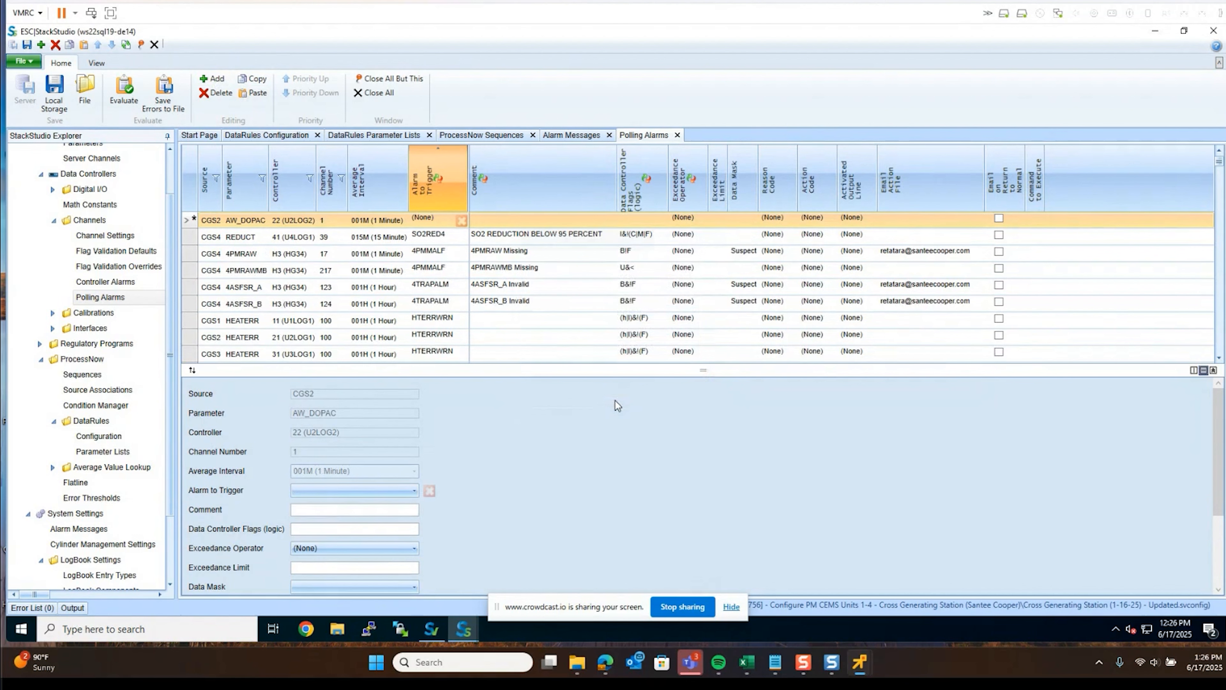
pyautogui.click(571, 140)
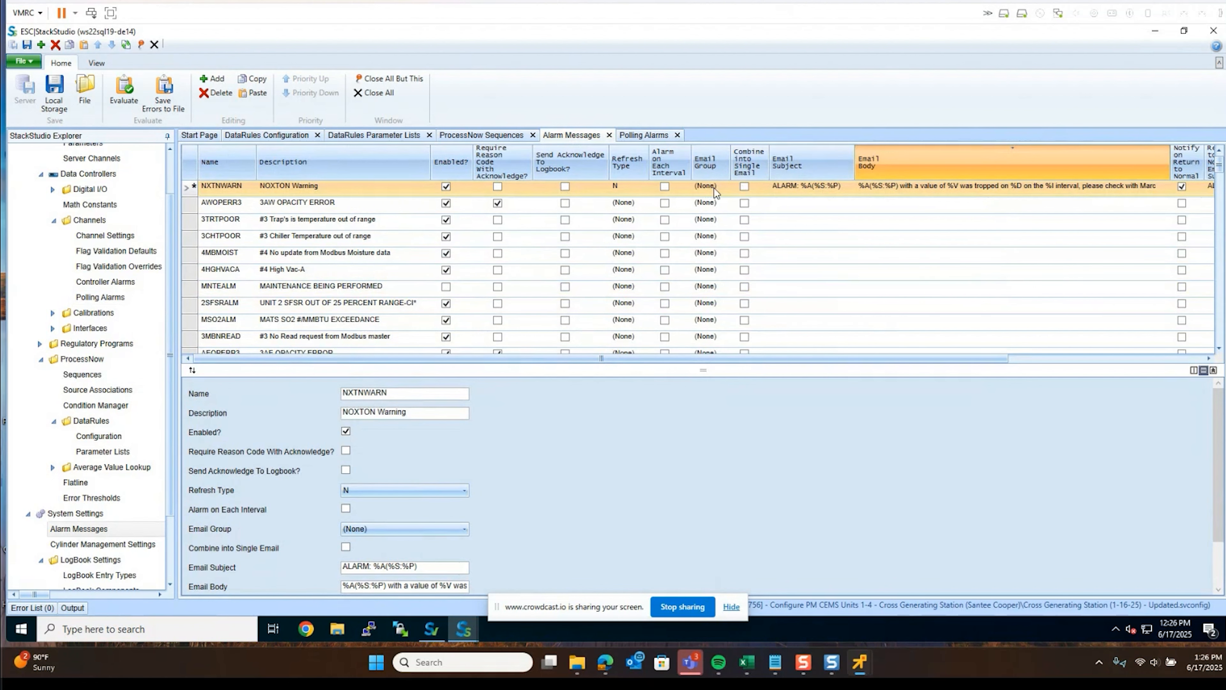
# Check the Email Groups in StackVision, then return to the NXTNWARN alarm message in StackStudio
pyautogui.moveTo(432, 630)
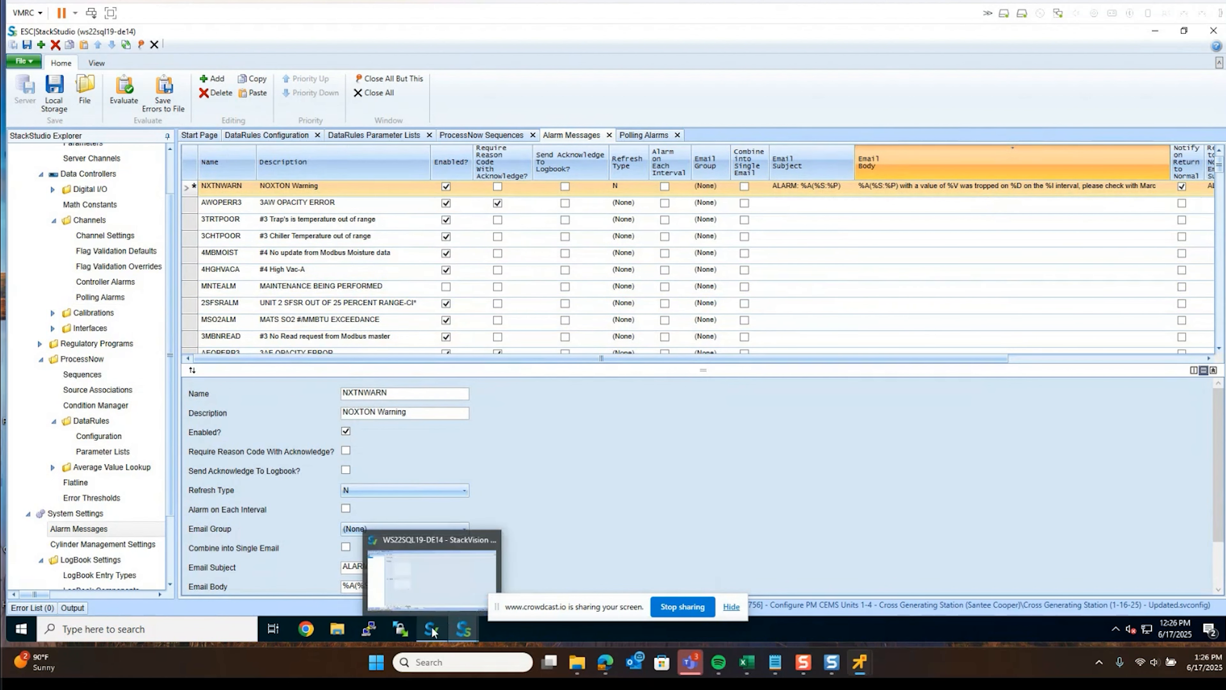
pyautogui.click(427, 571)
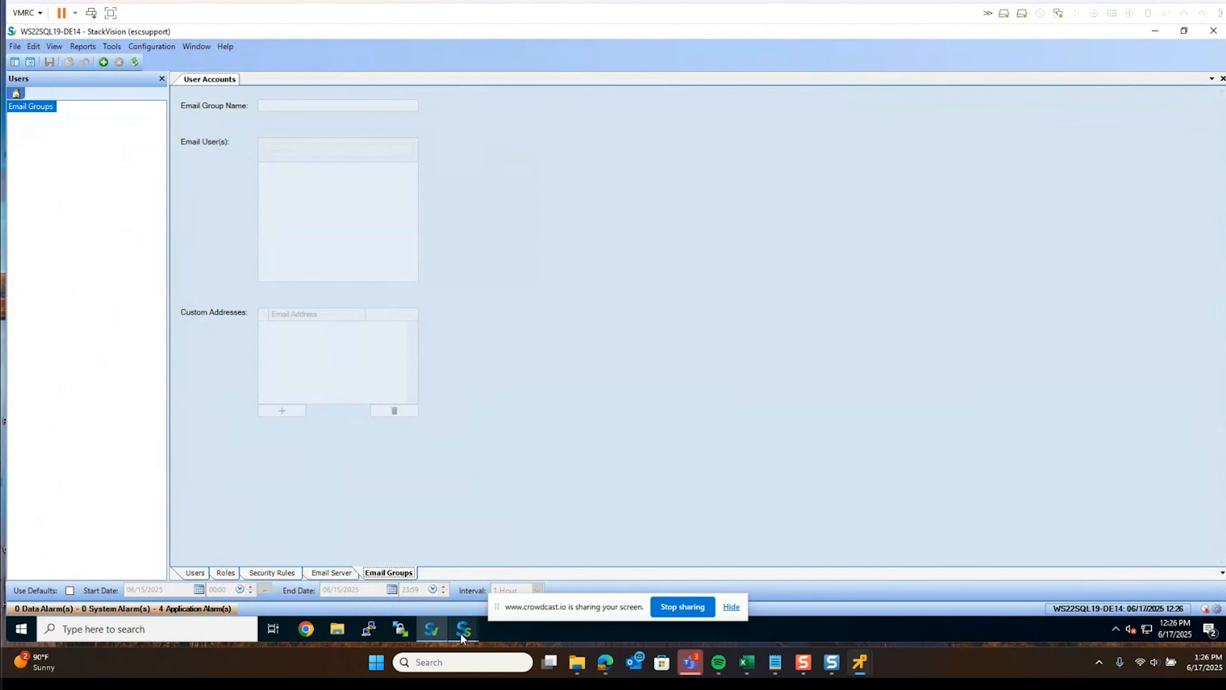
pyautogui.moveTo(463, 631)
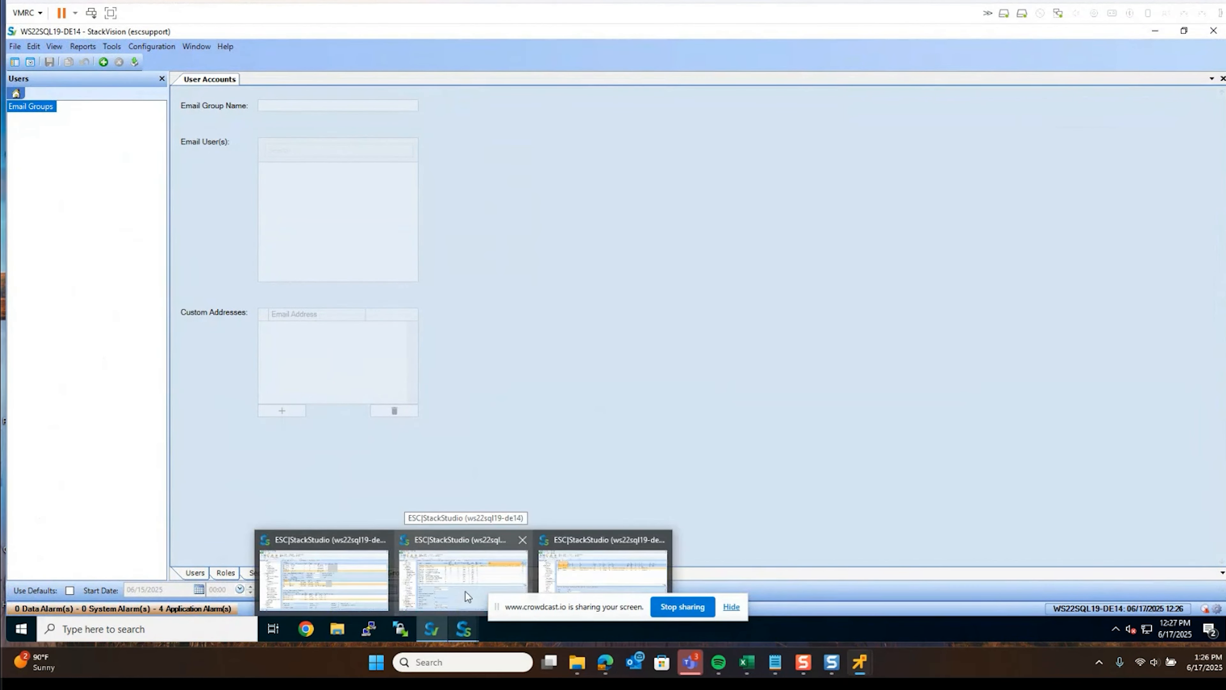
pyautogui.click(466, 591)
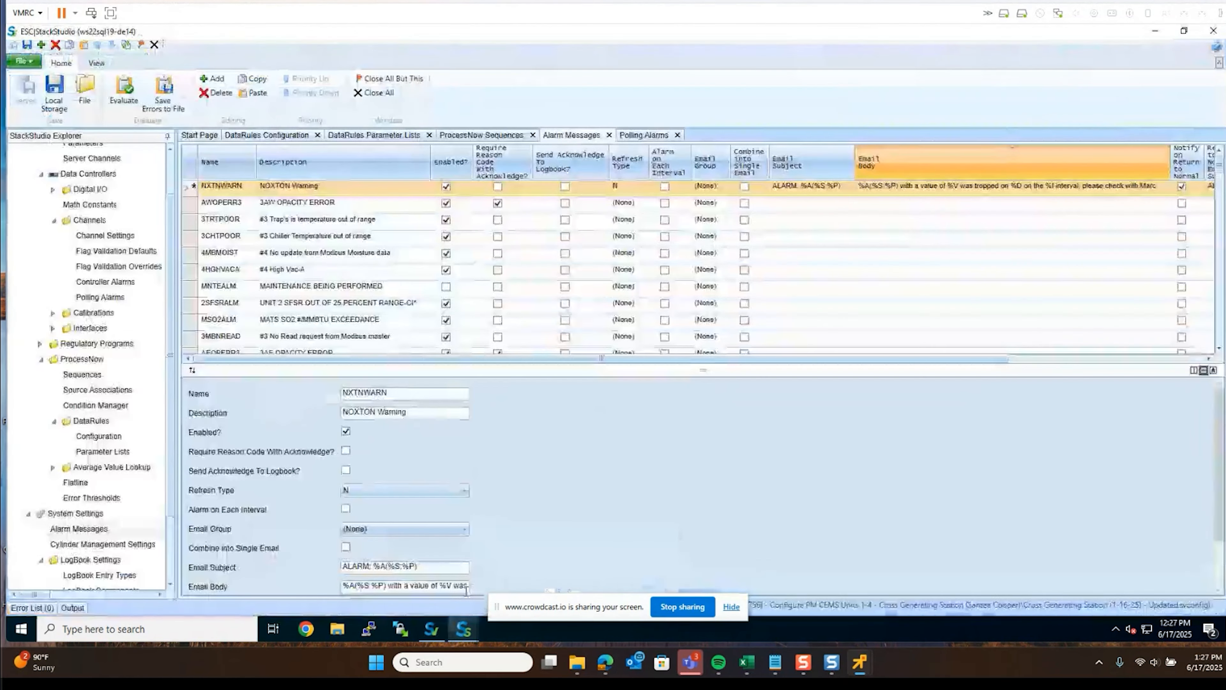
pyautogui.click(714, 190)
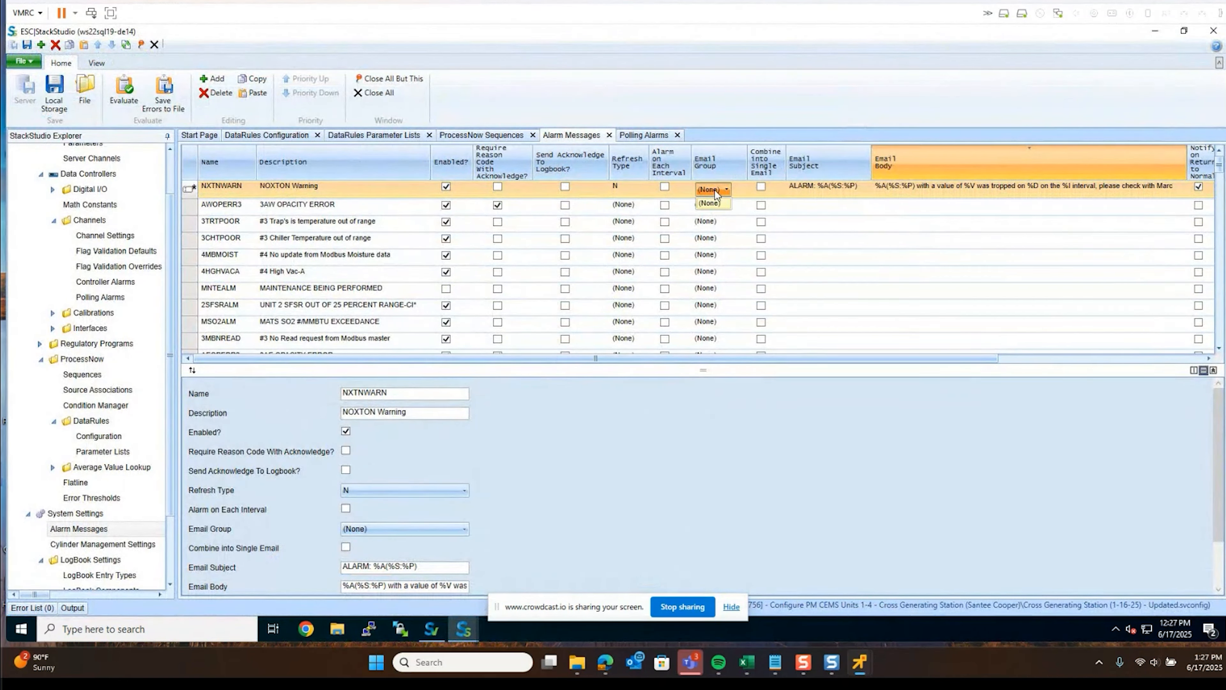
pyautogui.click(715, 189)
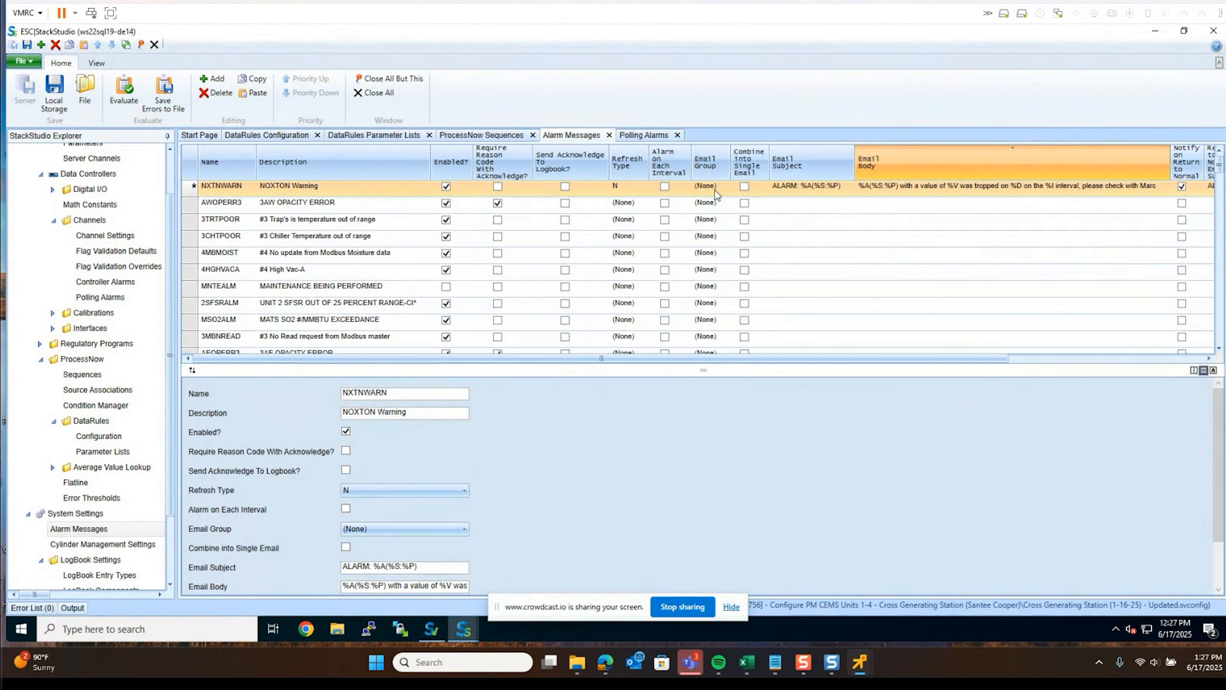